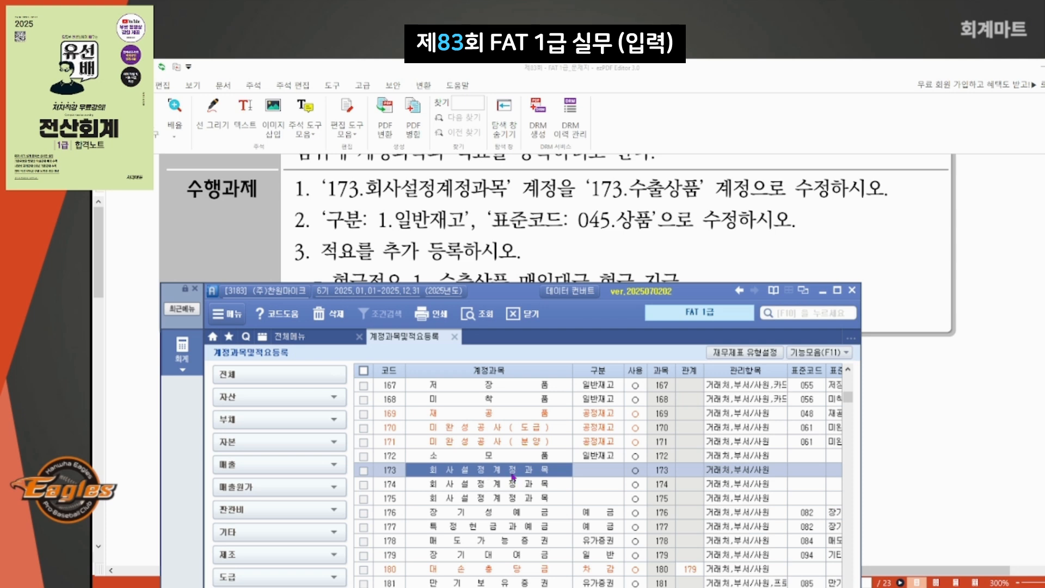
Step: Rename account 173 as 수출상품 in the account title register, keeping the PDF instructions visible
{"action": "left_click_drag", "start_coordinate": [509, 289], "coordinate": [513, 335]}
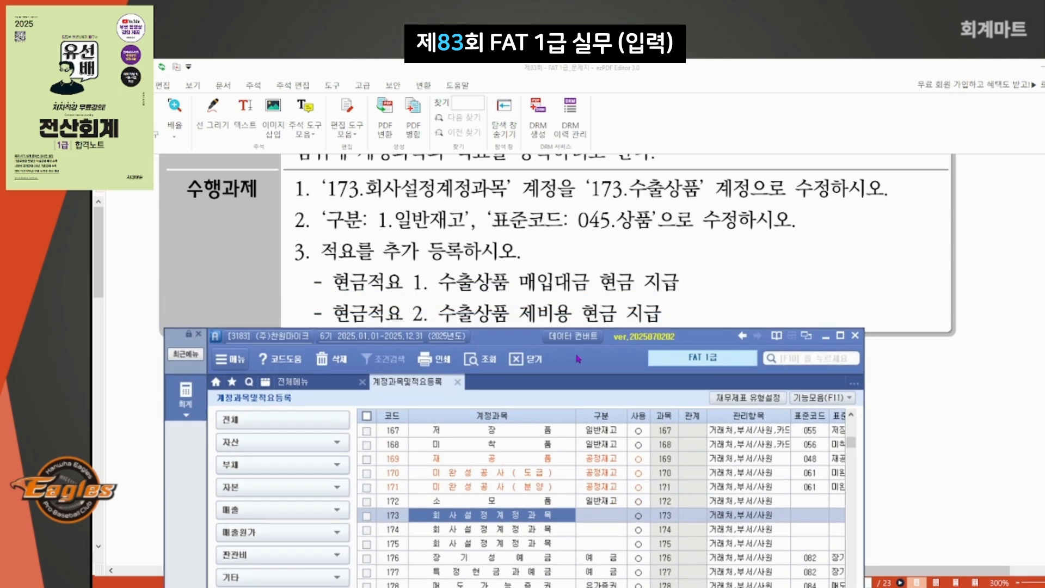
{"action": "type", "text": "숯"}
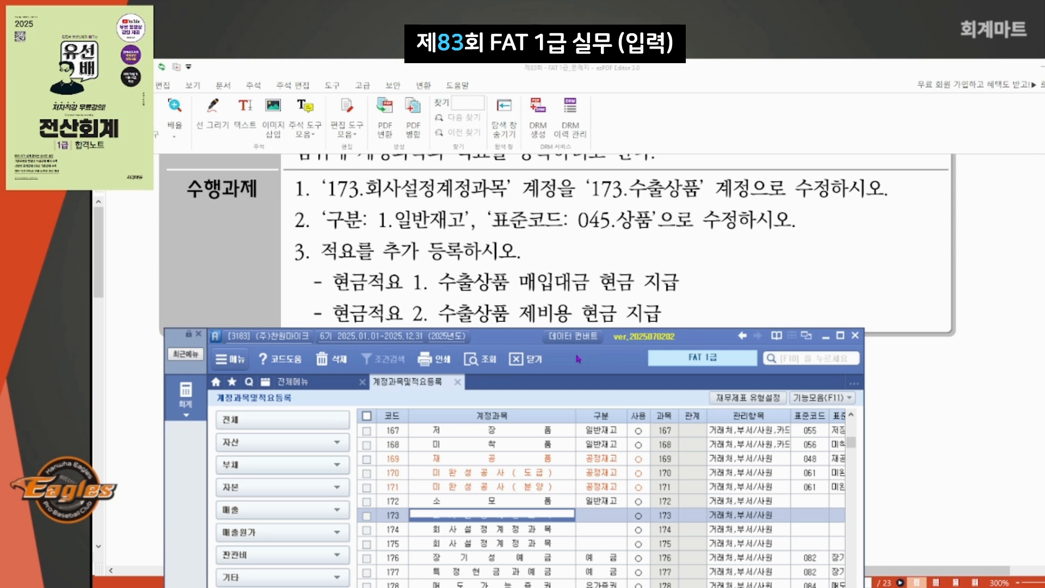
{"action": "type", "text": "상품"}
{"action": "key", "text": "Return"}
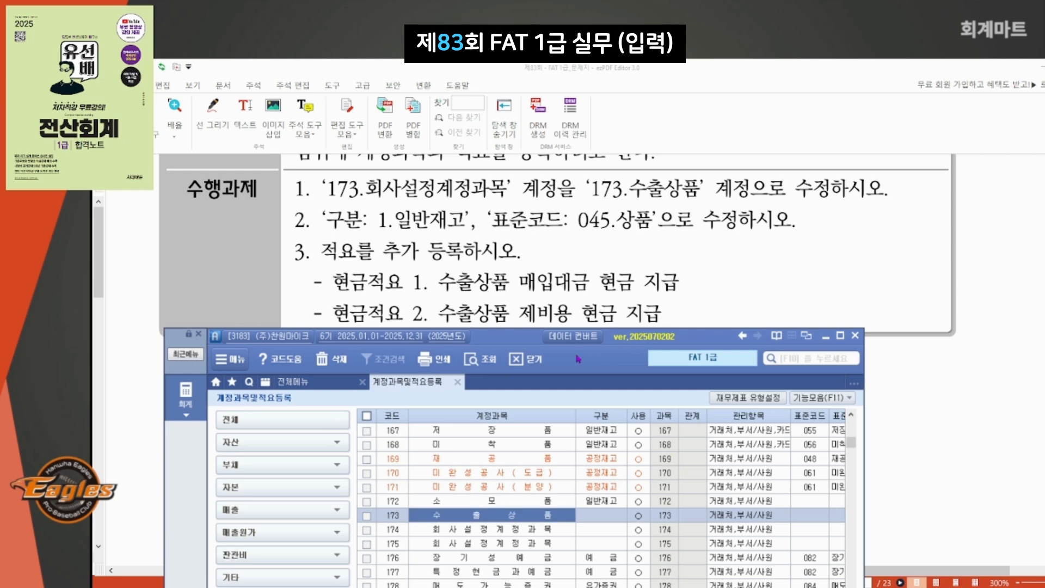
Step: Set account 173's category (구분) to 1. 일반재고 and its standard code to 045 상품
{"action": "key", "text": "Return"}
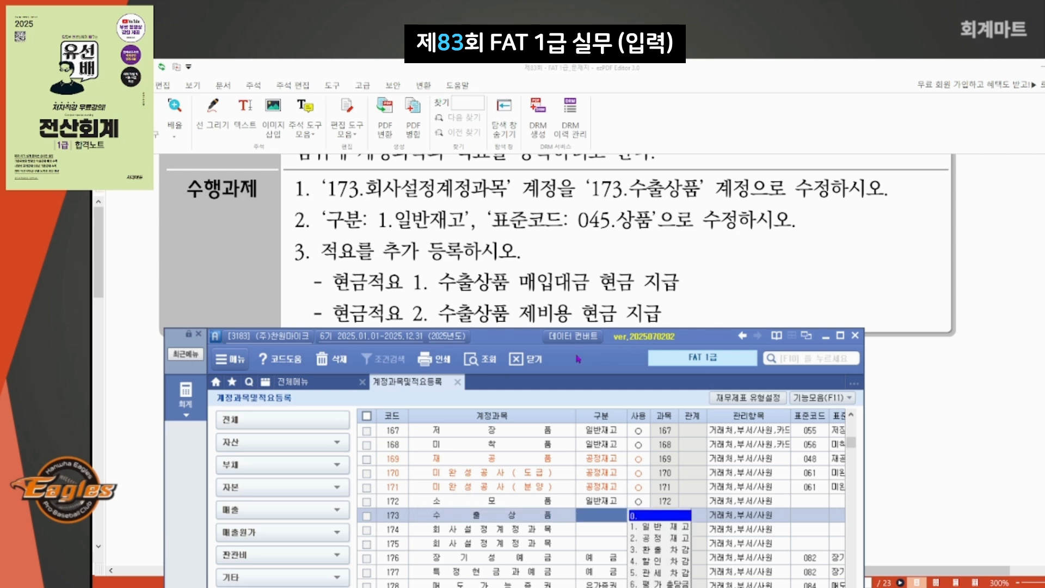
{"action": "left_click", "coordinate": [669, 527]}
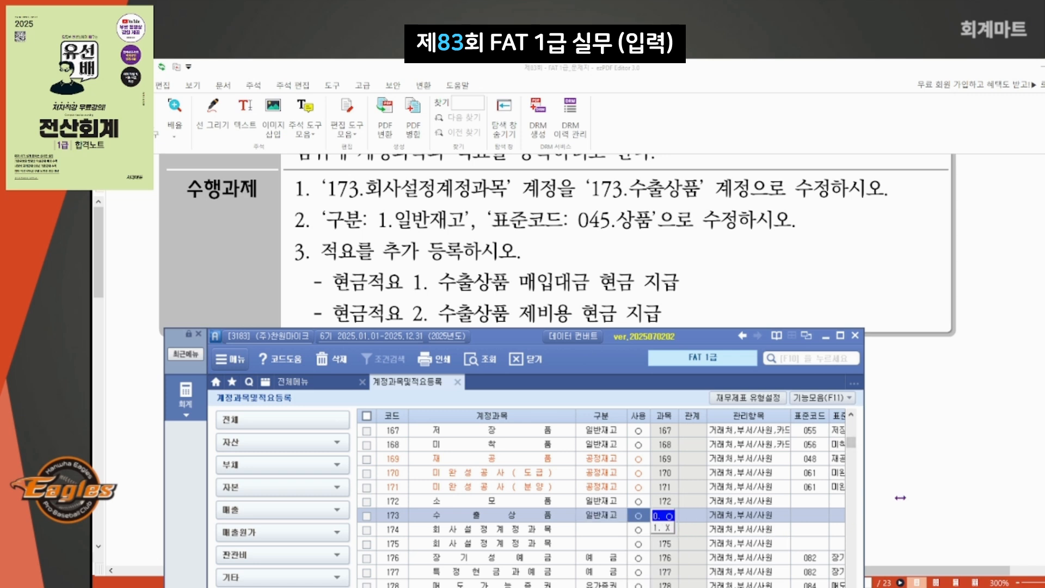
{"action": "left_click_drag", "start_coordinate": [900, 497], "coordinate": [901, 497]}
{"action": "key", "text": "Return"}
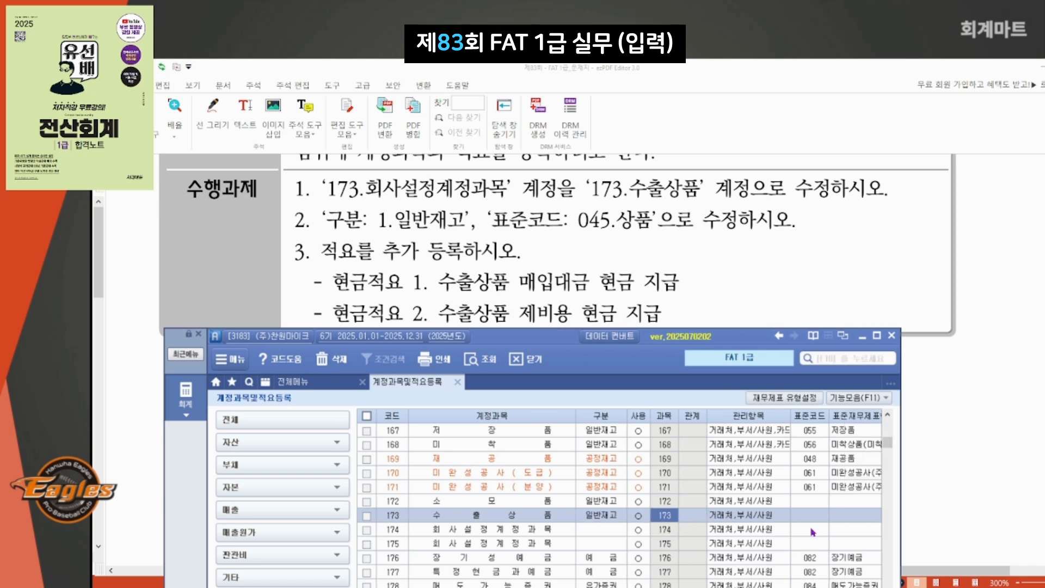
{"action": "left_click", "coordinate": [813, 520]}
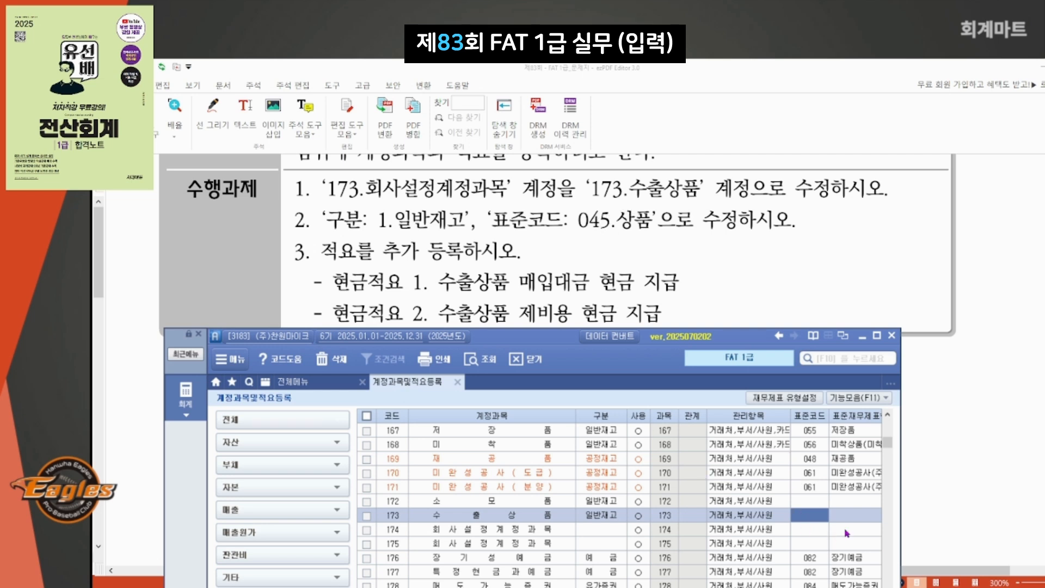
{"action": "key", "text": "F2"}
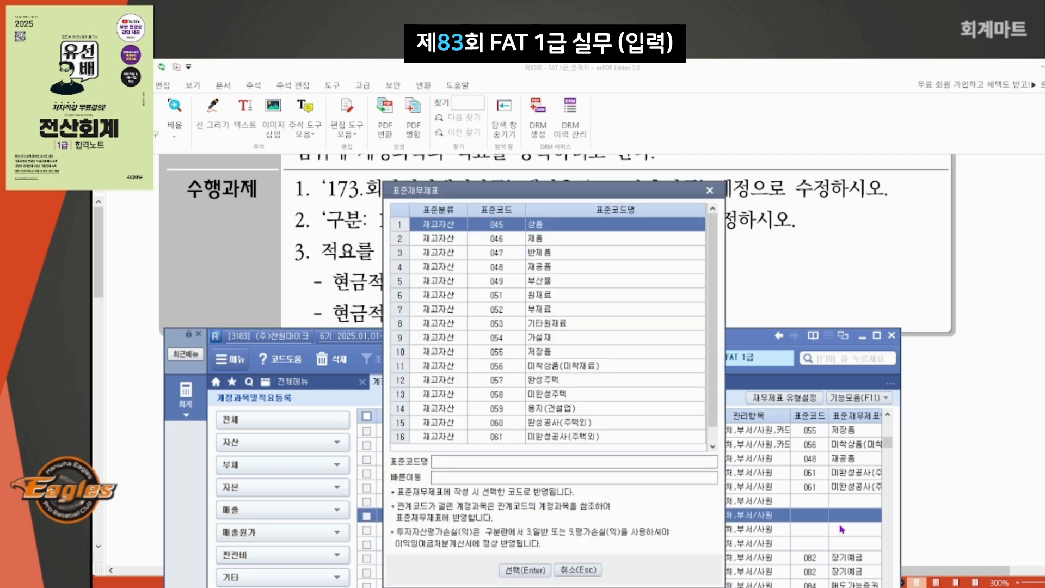
{"action": "key", "text": "Return"}
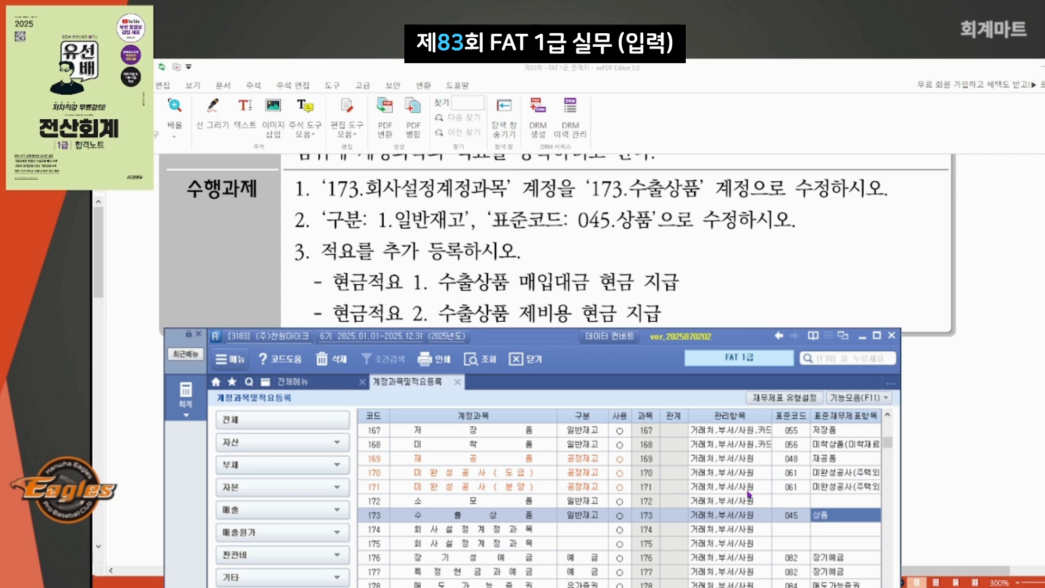
Step: Register cash memo (현금적요) 01 for account 173 with the text 수출상품 매입대금 현금 지급
{"action": "left_click", "coordinate": [489, 520]}
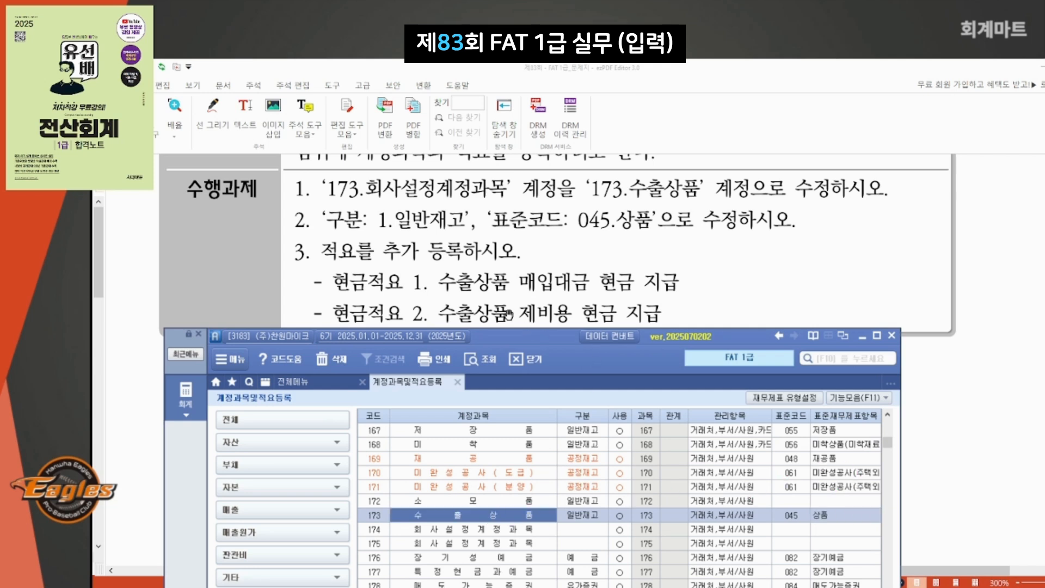
{"action": "left_click_drag", "start_coordinate": [491, 338], "coordinate": [499, 69]}
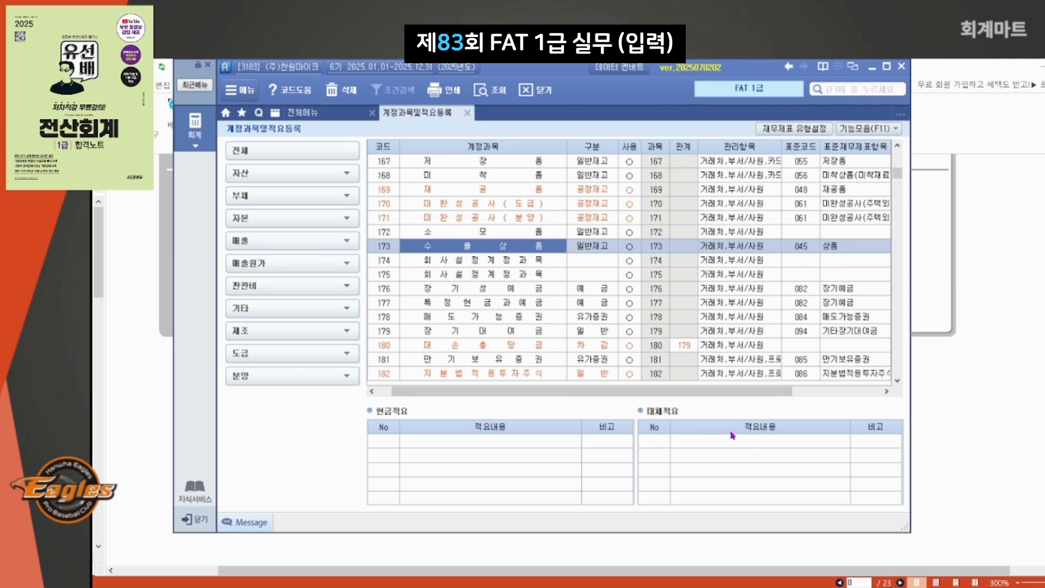
{"action": "left_click", "coordinate": [391, 441]}
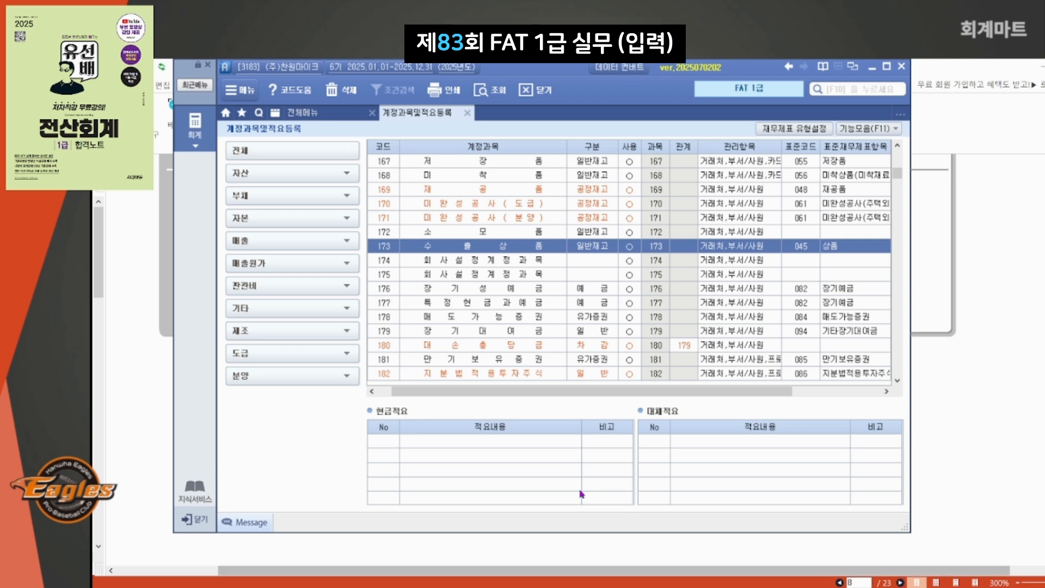
{"action": "left_click", "coordinate": [389, 443]}
{"action": "type", "text": "1"}
{"action": "key", "text": "Return"}
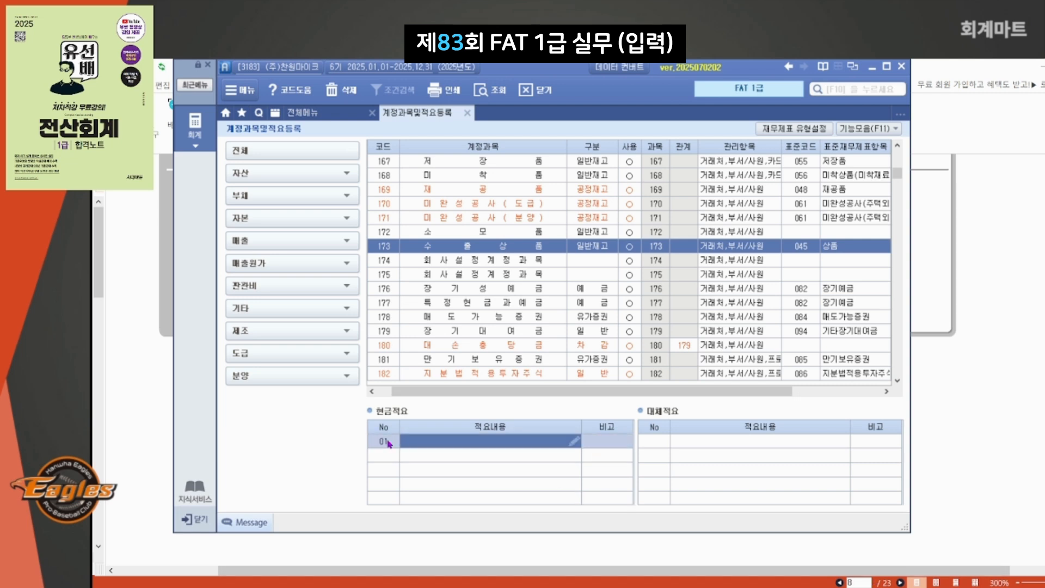
{"action": "type", "text": "수출상품"}
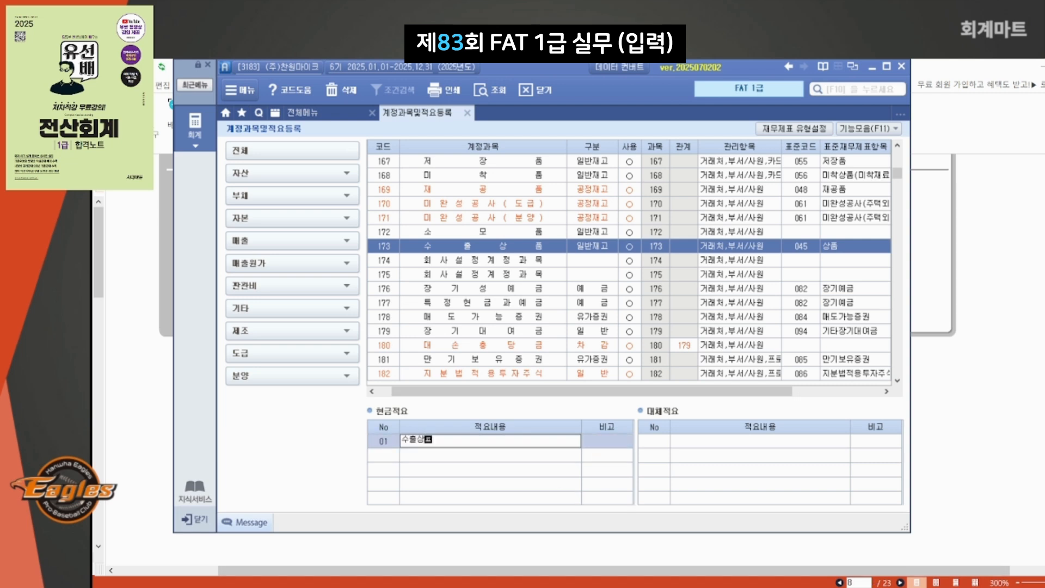
{"action": "type", "text": " 매입대금 현금 지급"}
{"action": "key", "text": "Return"}
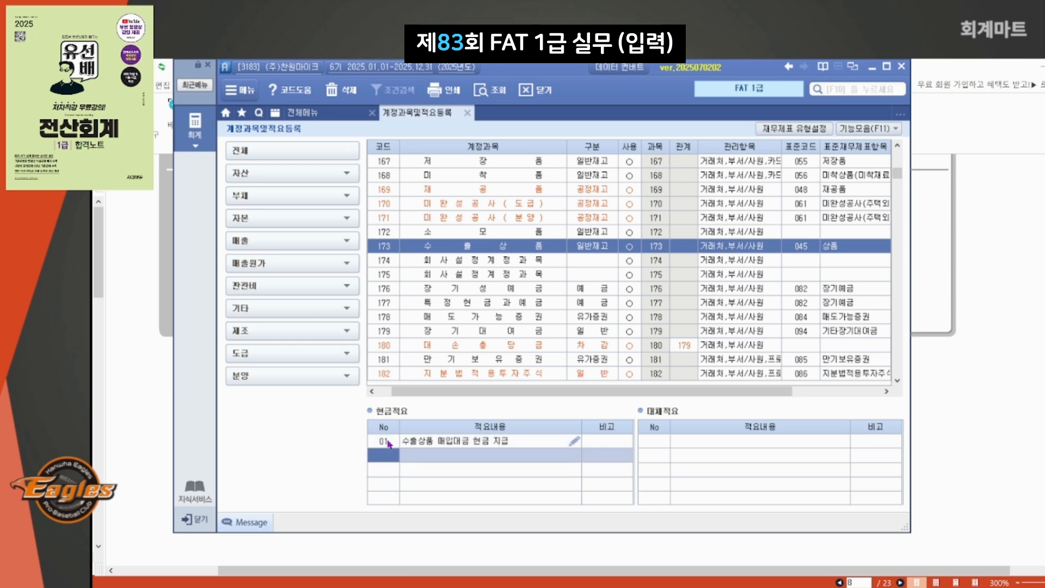
Step: Add cash memo 02 with the text 수출상품 제비용 현금 지급 and close the 계정과목및적요등록 form
{"action": "key", "text": "Return"}
{"action": "type", "text": "수출상"}
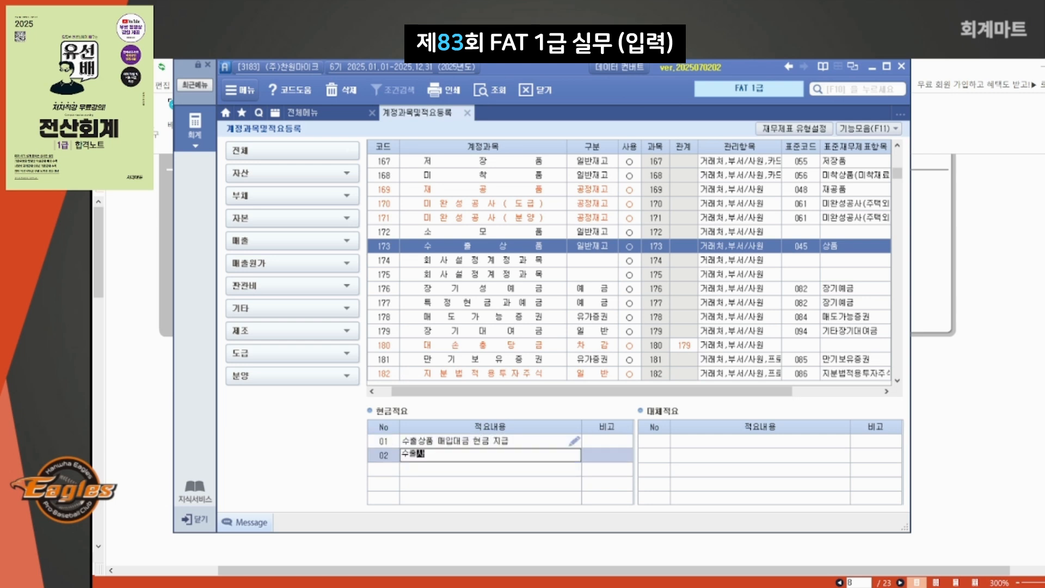
{"action": "type", "text": "품 제품용 현금 지급"}
{"action": "key", "text": "Return"}
{"action": "key", "text": "Return"}
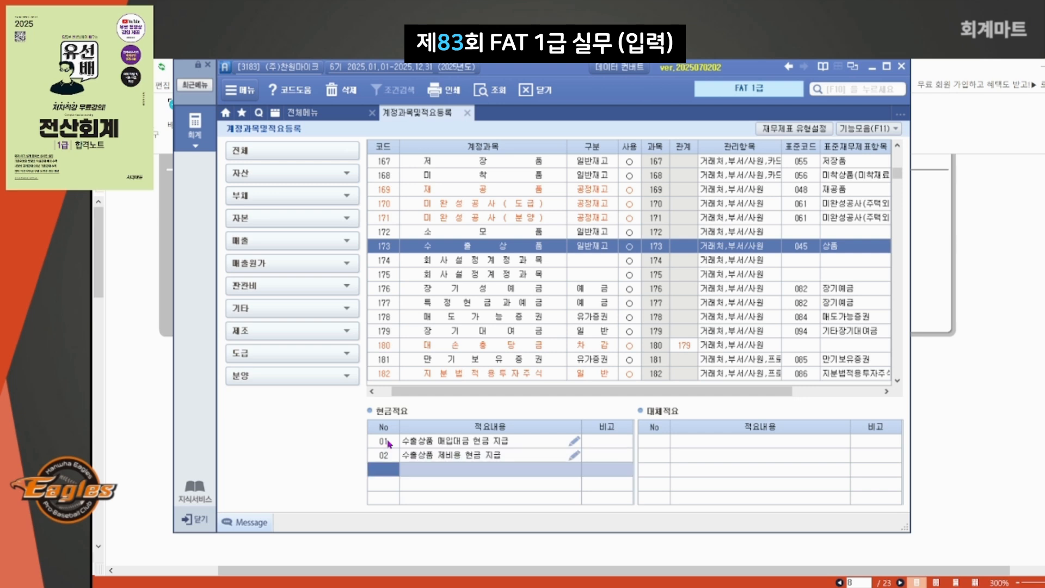
{"action": "left_click", "coordinate": [467, 113]}
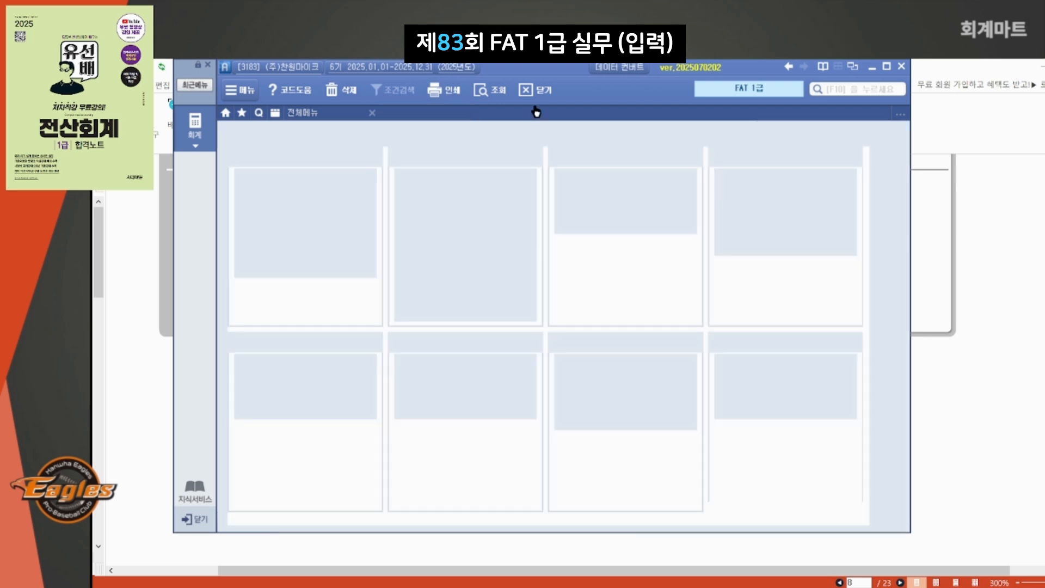
Step: Bring up the 손익계산서 correction task in the problem PDF and open the 전기분 손익계산서 form in the accounting program
{"action": "left_click_drag", "start_coordinate": [534, 66], "coordinate": [516, 175]}
{"action": "left_click", "coordinate": [979, 261]}
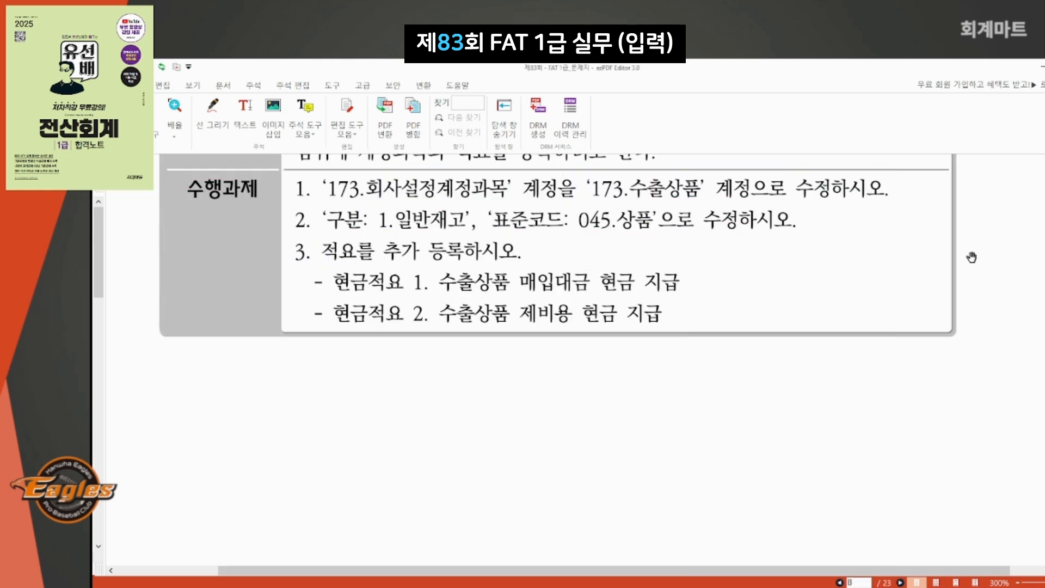
{"action": "scroll", "coordinate": [962, 251], "scroll_direction": "down", "scroll_amount": 5}
{"action": "left_click_drag", "start_coordinate": [808, 328], "coordinate": [696, 283]}
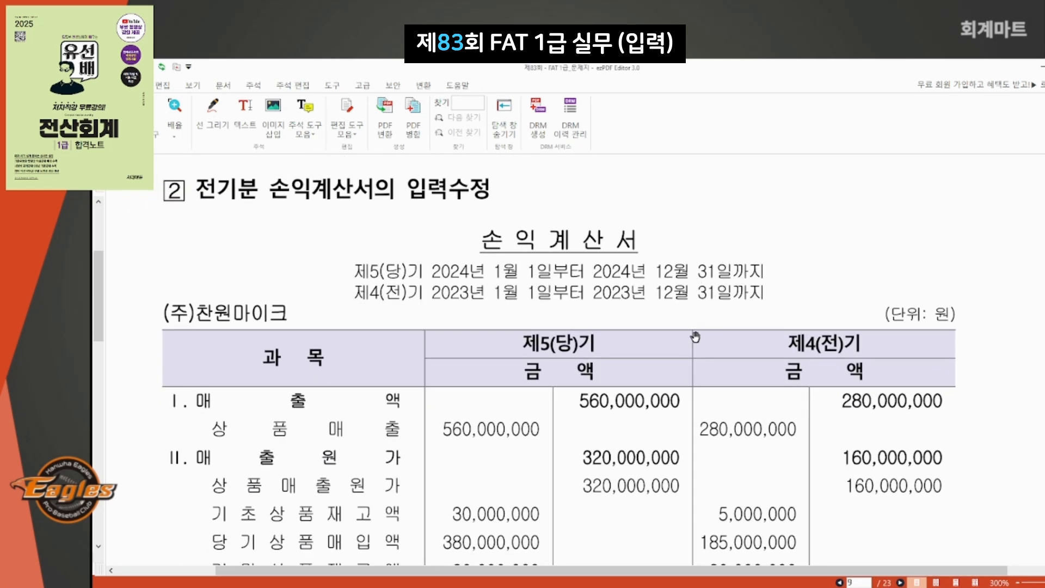
{"action": "left_click", "coordinate": [542, 587]}
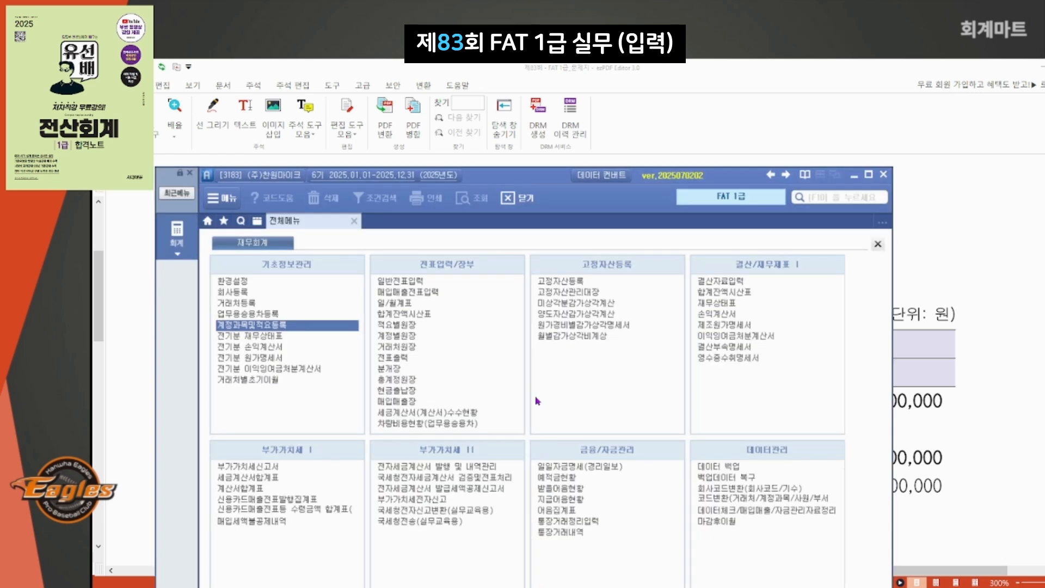
{"action": "left_click", "coordinate": [253, 349]}
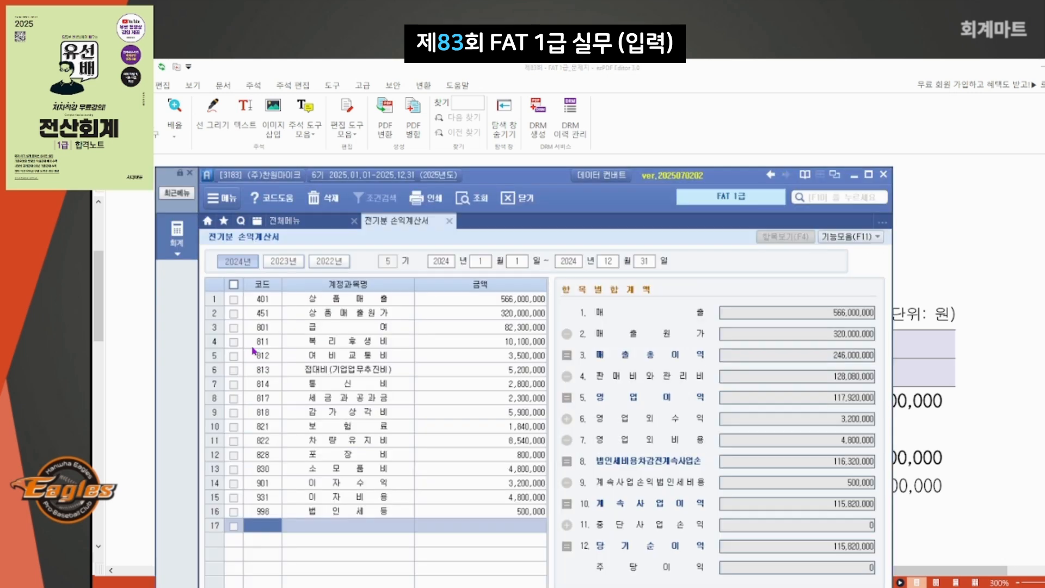
Step: Check the 매출 total against the PDF income statement and set the 401 상품매출 amount to 560,000,000
{"action": "left_click_drag", "start_coordinate": [515, 179], "coordinate": [825, 176]}
{"action": "scroll", "coordinate": [394, 323], "scroll_direction": "down", "scroll_amount": 3}
{"action": "scroll", "coordinate": [392, 320], "scroll_direction": "down", "scroll_amount": 3}
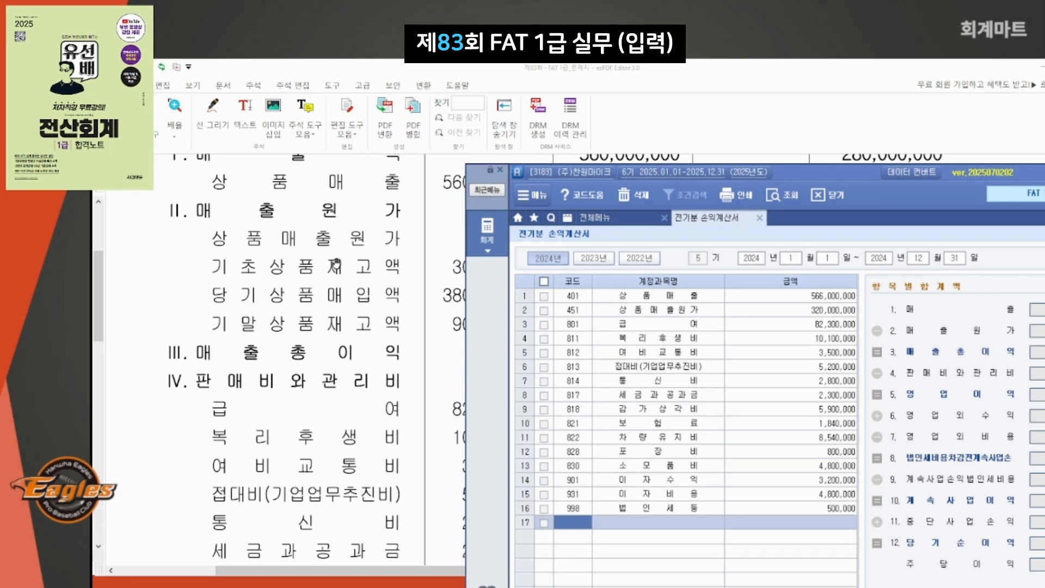
{"action": "scroll", "coordinate": [362, 258], "scroll_direction": "up", "scroll_amount": 2}
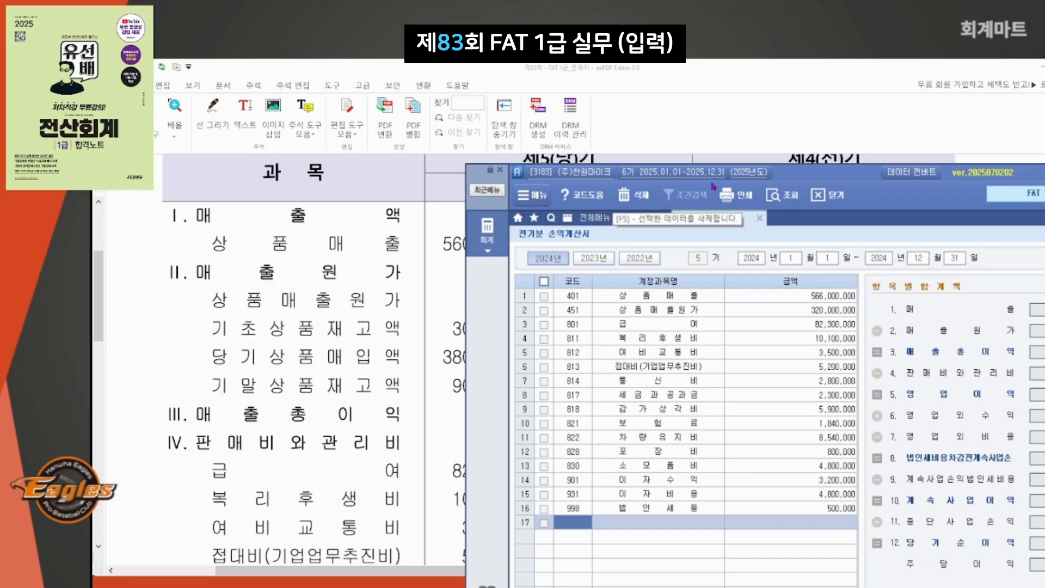
{"action": "left_click_drag", "start_coordinate": [797, 174], "coordinate": [474, 302]}
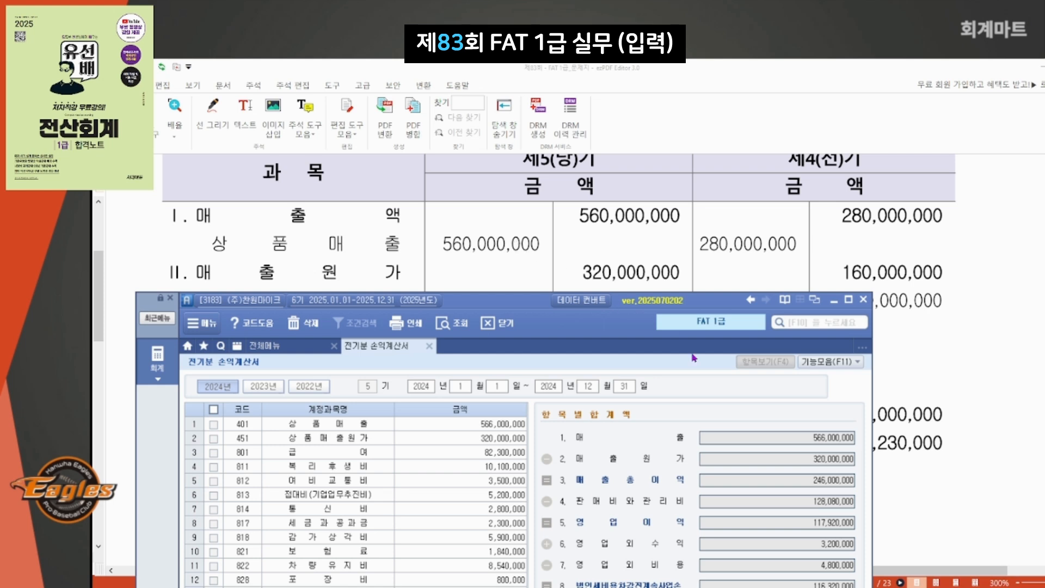
{"action": "left_click", "coordinate": [828, 445]}
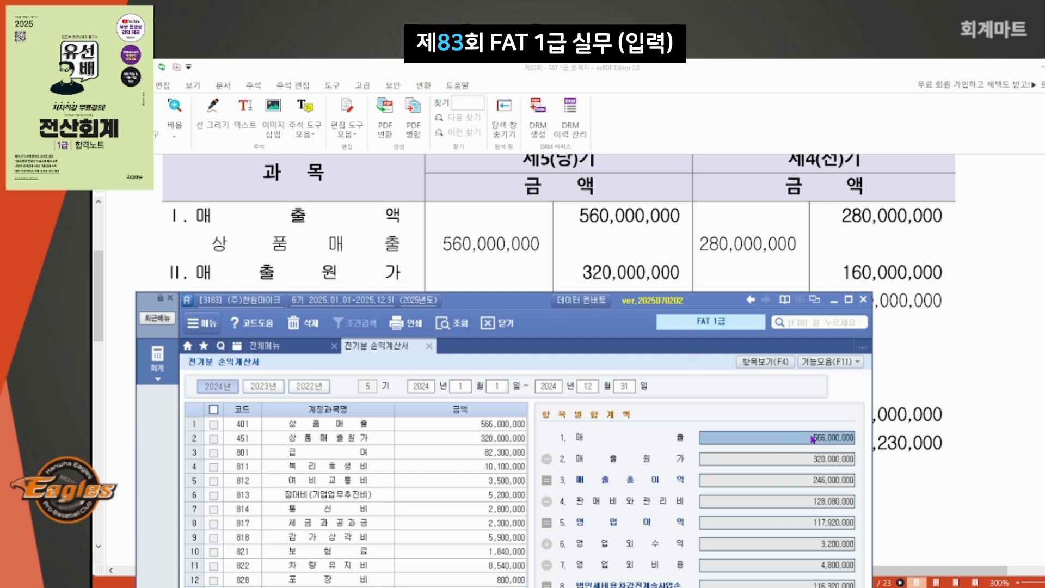
{"action": "left_click", "coordinate": [350, 429]}
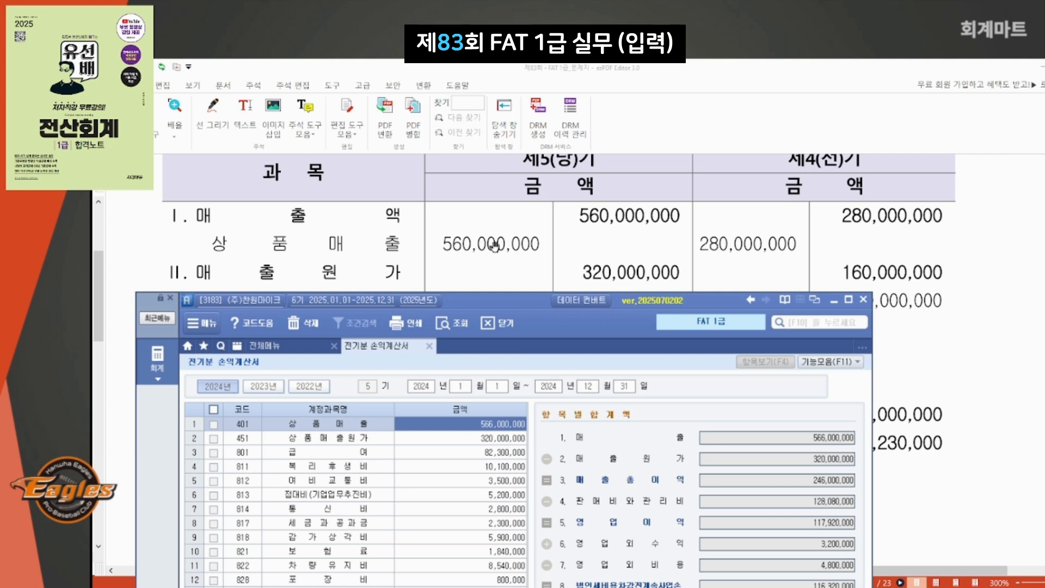
{"action": "left_click", "coordinate": [498, 427]}
{"action": "type", "text": "560000"}
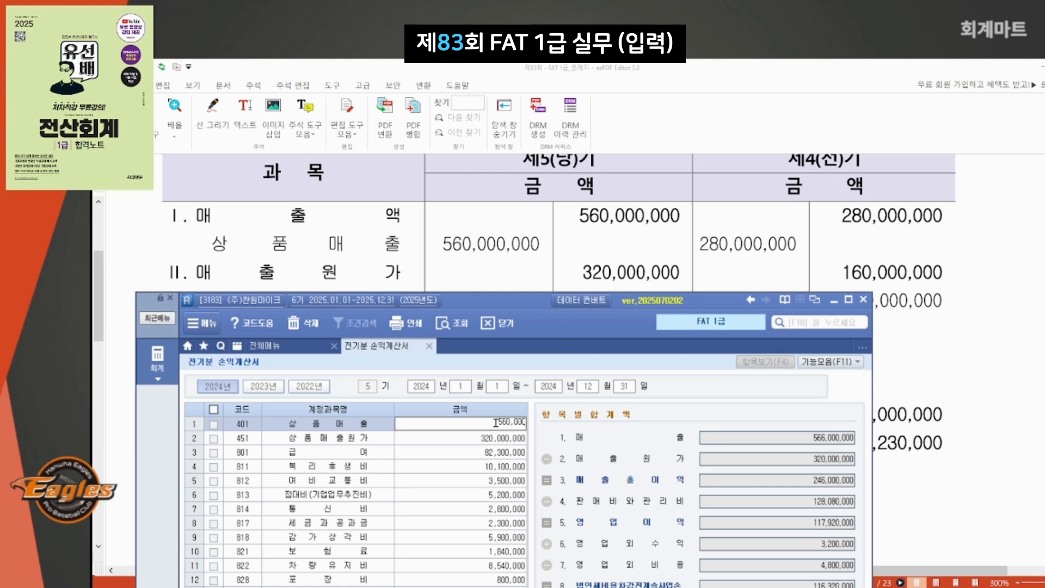
{"action": "key", "text": "Return"}
{"action": "left_click", "coordinate": [488, 428]}
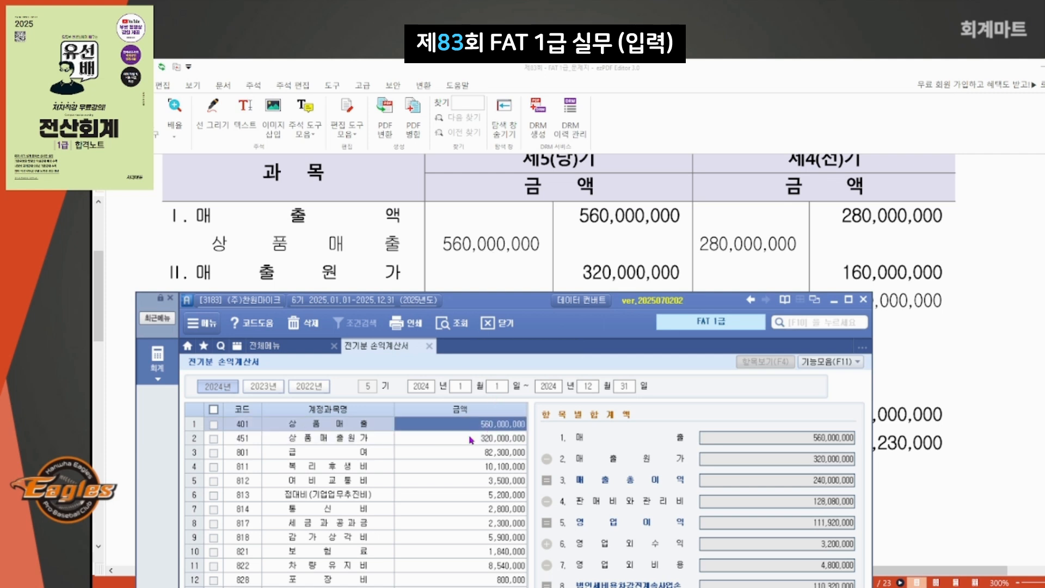
Step: Check the 451 상품매출원가 breakdown against the PDF's beginning inventory, purchases and ending inventory, then close it
{"action": "left_click_drag", "start_coordinate": [490, 305], "coordinate": [899, 181]}
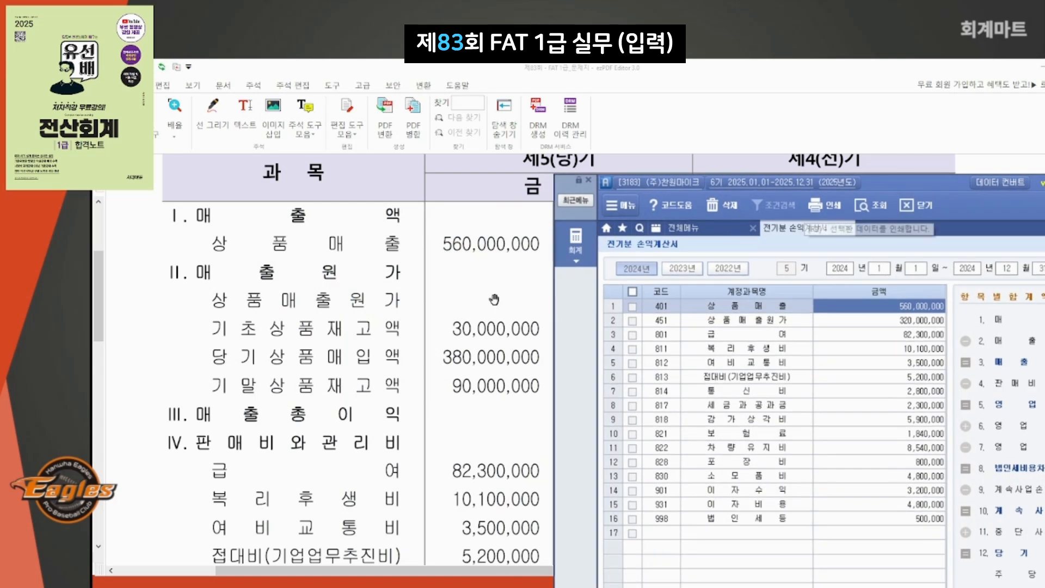
{"action": "double_click", "coordinate": [892, 323]}
{"action": "left_click_drag", "start_coordinate": [910, 293], "coordinate": [653, 225]}
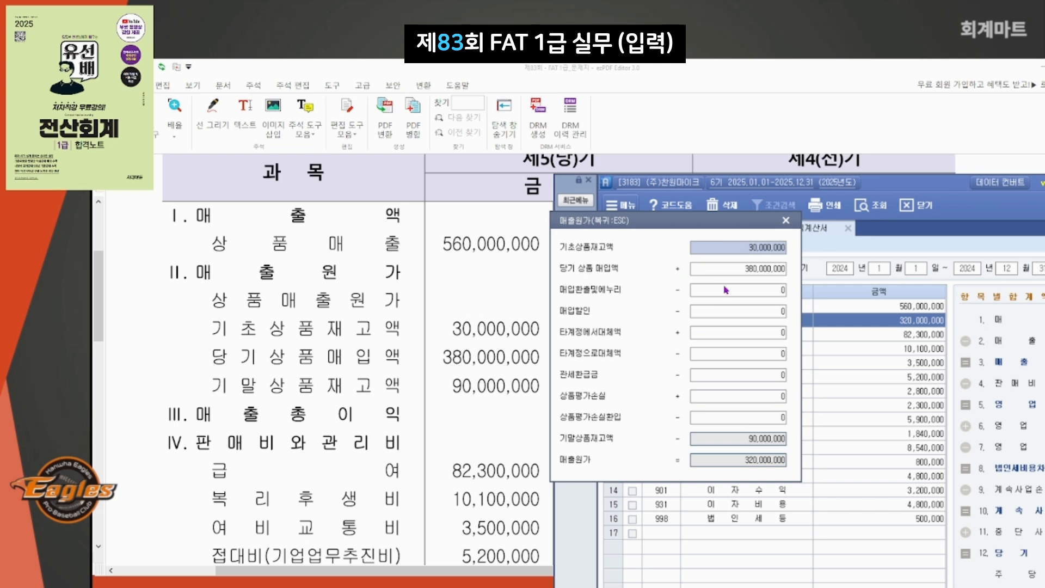
{"action": "left_click", "coordinate": [734, 445]}
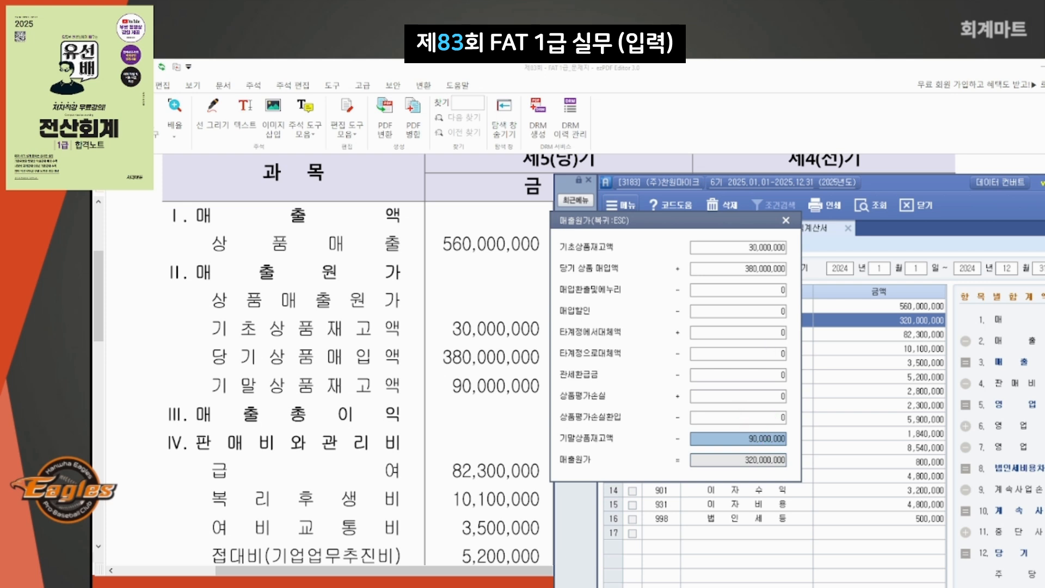
{"action": "key", "text": "Return"}
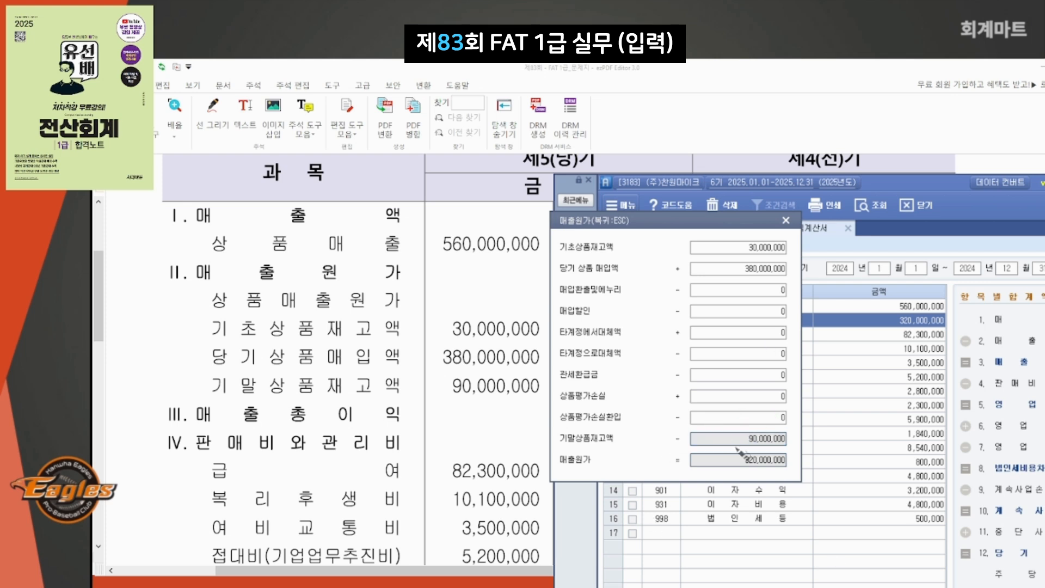
{"action": "mouse_move", "coordinate": [802, 439]}
{"action": "left_mouse_down"}
{"action": "mouse_move", "coordinate": [682, 441]}
{"action": "mouse_move", "coordinate": [709, 447]}
{"action": "left_mouse_up"}
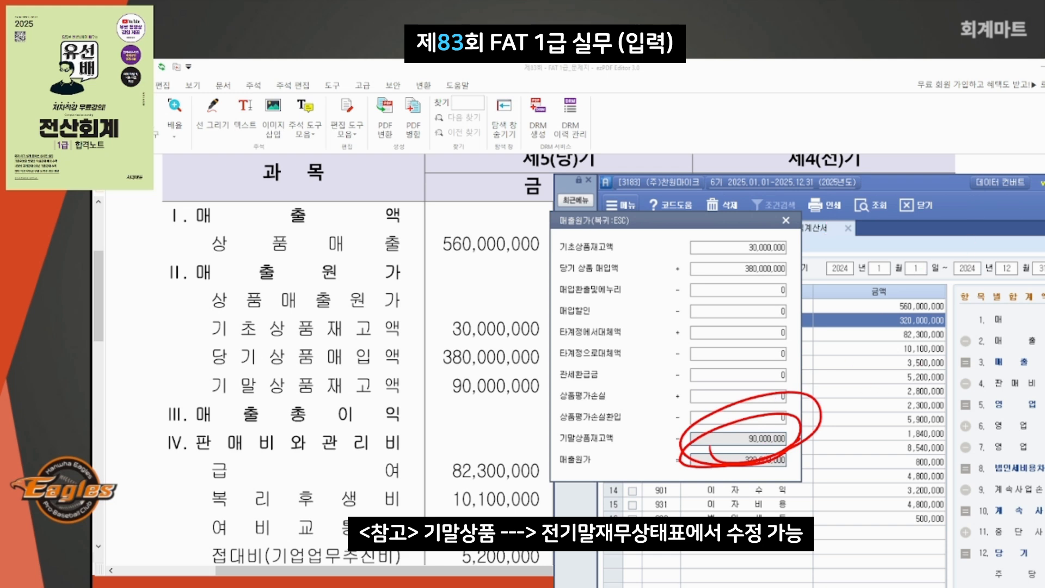
{"action": "left_click", "coordinate": [785, 220]}
Step: Compare the 판매비와관리비 accounts with the PDF and add the missing 823 경상연구개발비 row with an amount of 4,900,000
{"action": "left_click_drag", "start_coordinate": [954, 183], "coordinate": [549, 231]}
{"action": "scroll", "coordinate": [622, 299], "scroll_direction": "down", "scroll_amount": 5}
{"action": "left_click", "coordinate": [855, 425]}
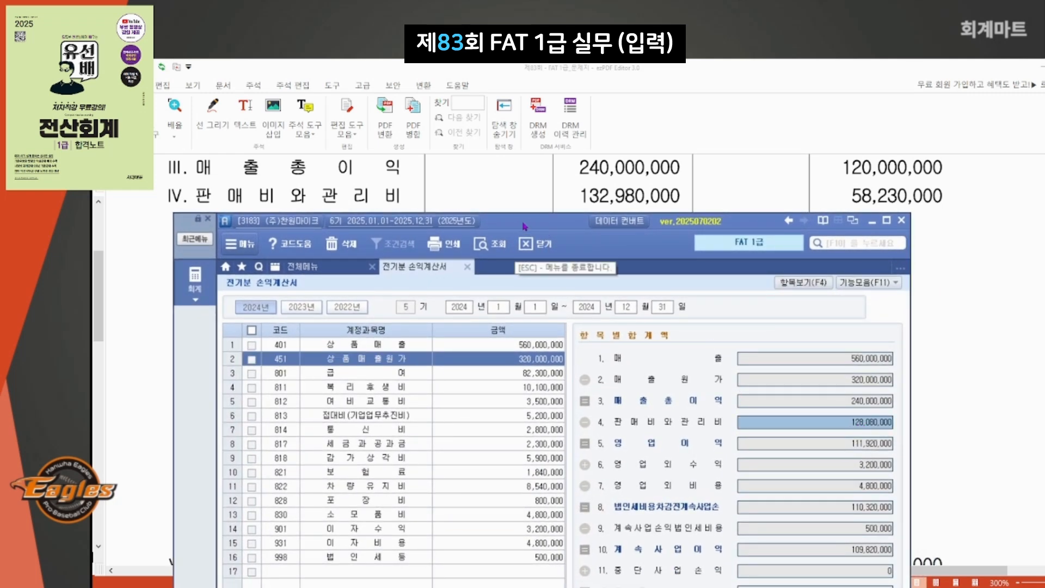
{"action": "left_click_drag", "start_coordinate": [523, 223], "coordinate": [904, 143]}
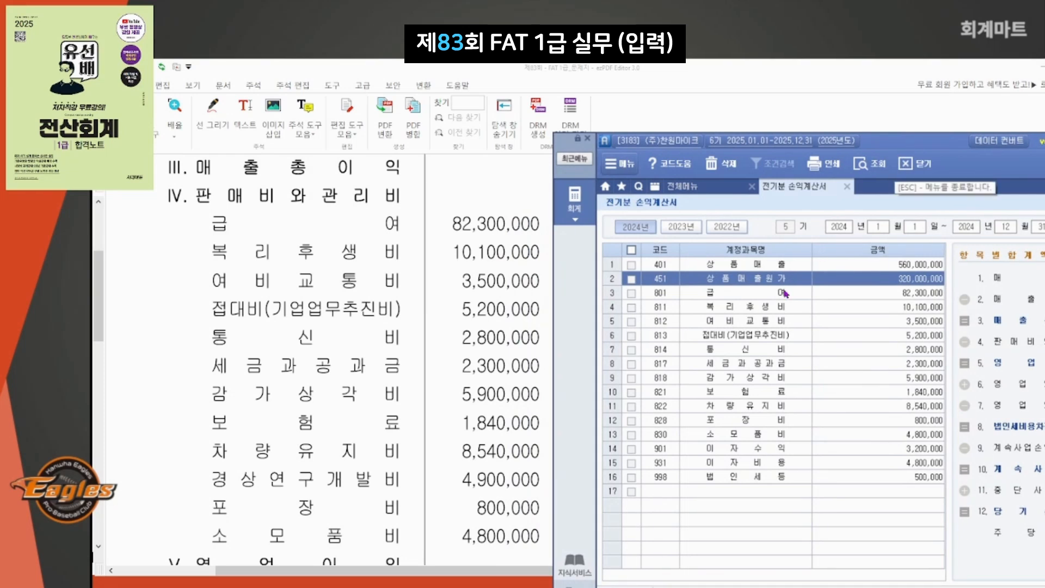
{"action": "key", "text": "Down"}
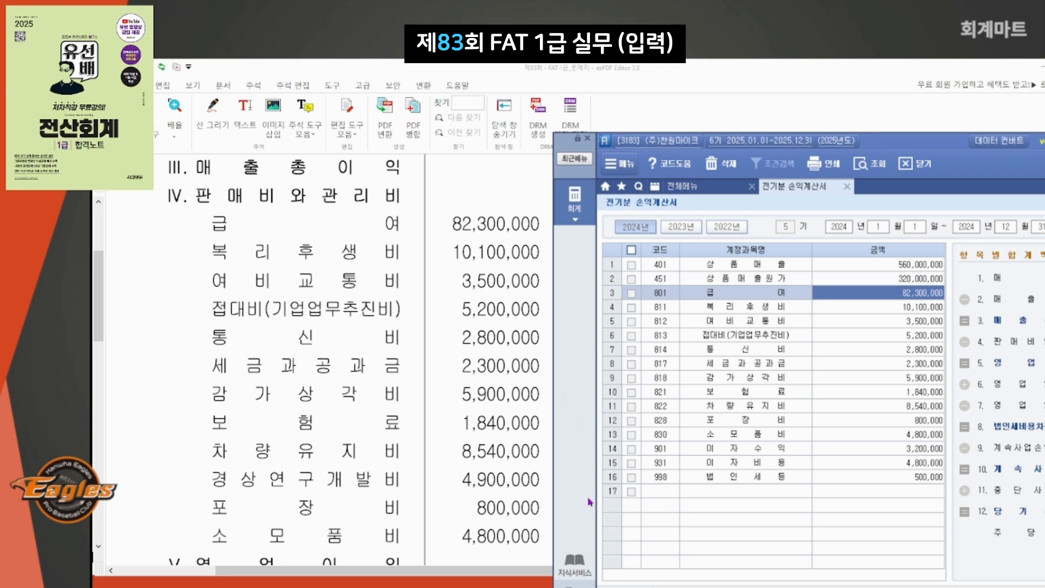
{"action": "left_click", "coordinate": [660, 492]}
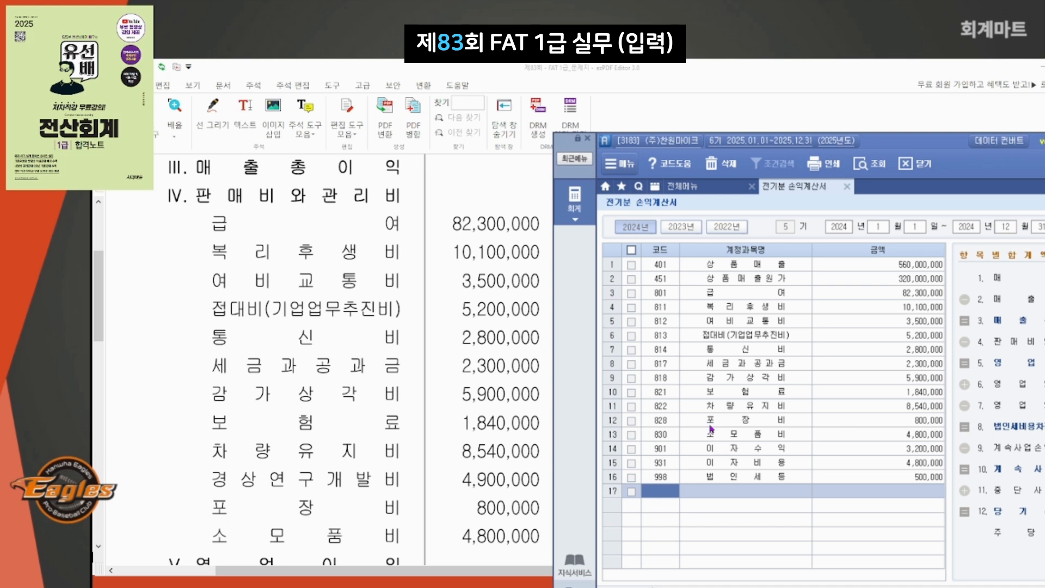
{"action": "type", "text": "경상"}
{"action": "key", "text": "Return"}
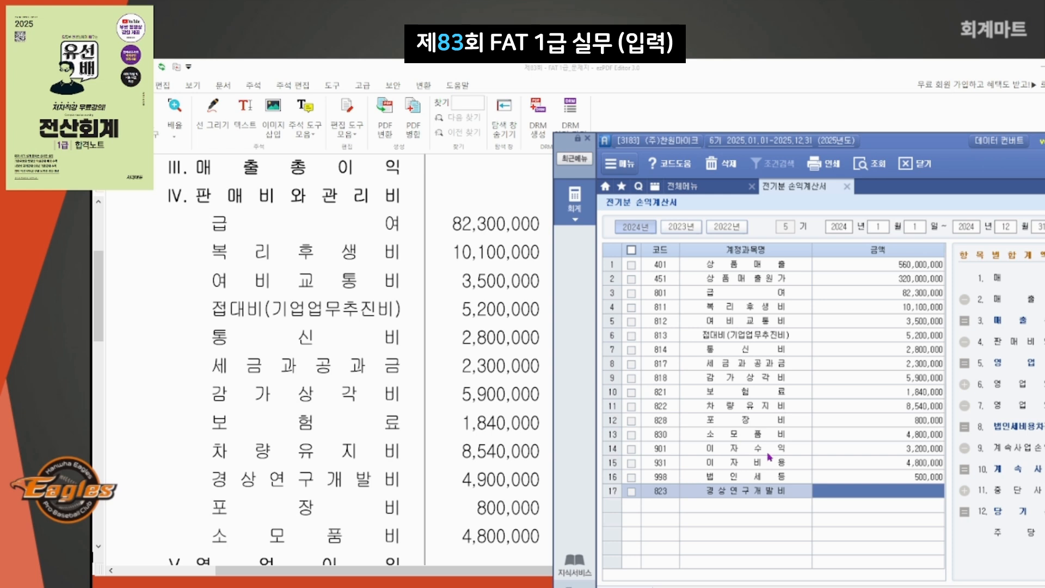
{"action": "type", "text": "49"}
{"action": "key", "text": "Return"}
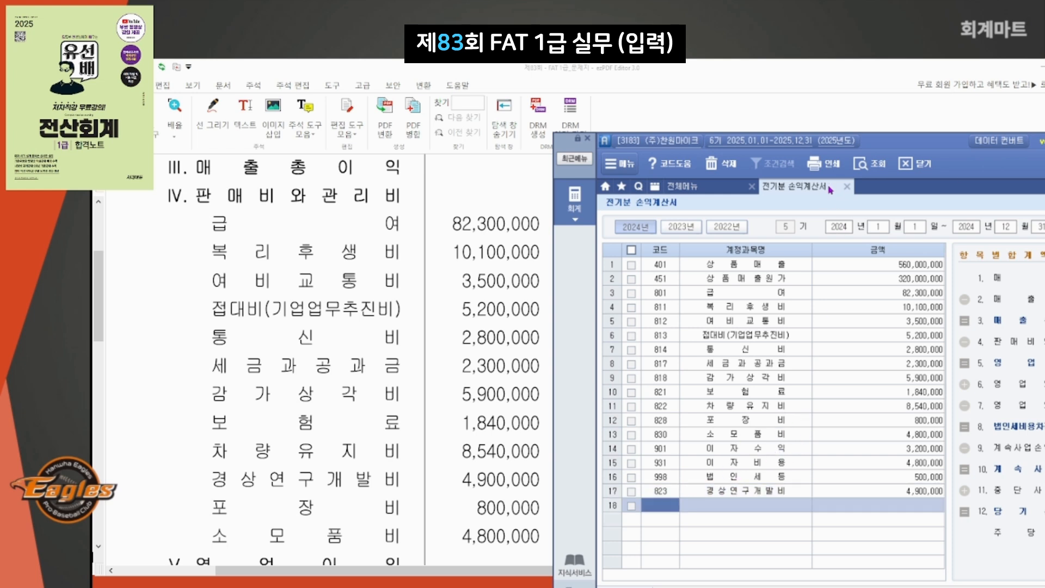
Step: Compare the 판매비와관리비, 영업이익, 영업외수익, 영업외비용 and 당기순이익 totals with the PDF income statement
{"action": "left_click_drag", "start_coordinate": [879, 144], "coordinate": [487, 225]}
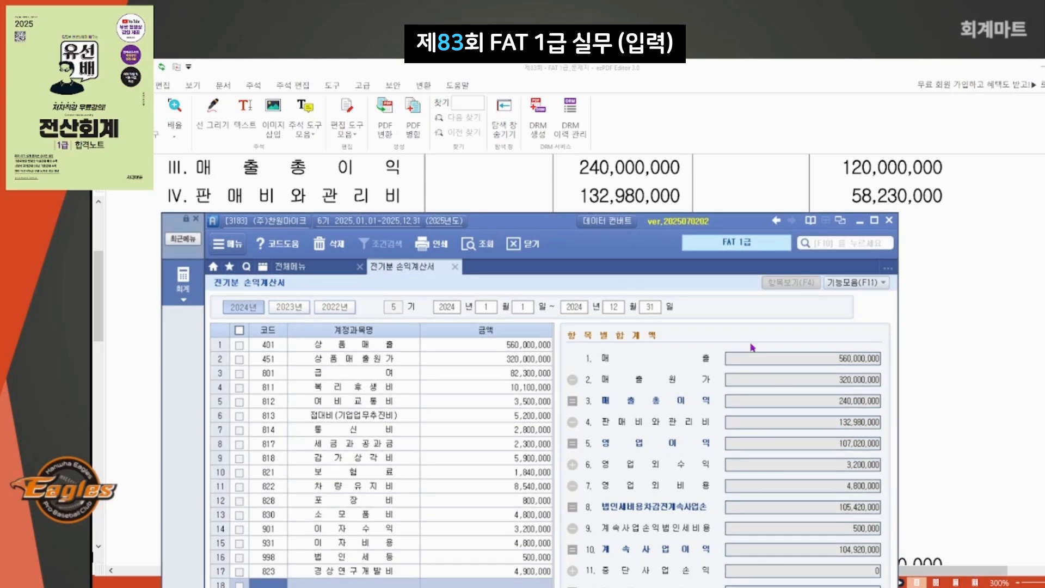
{"action": "left_click_drag", "start_coordinate": [514, 222], "coordinate": [784, 133]}
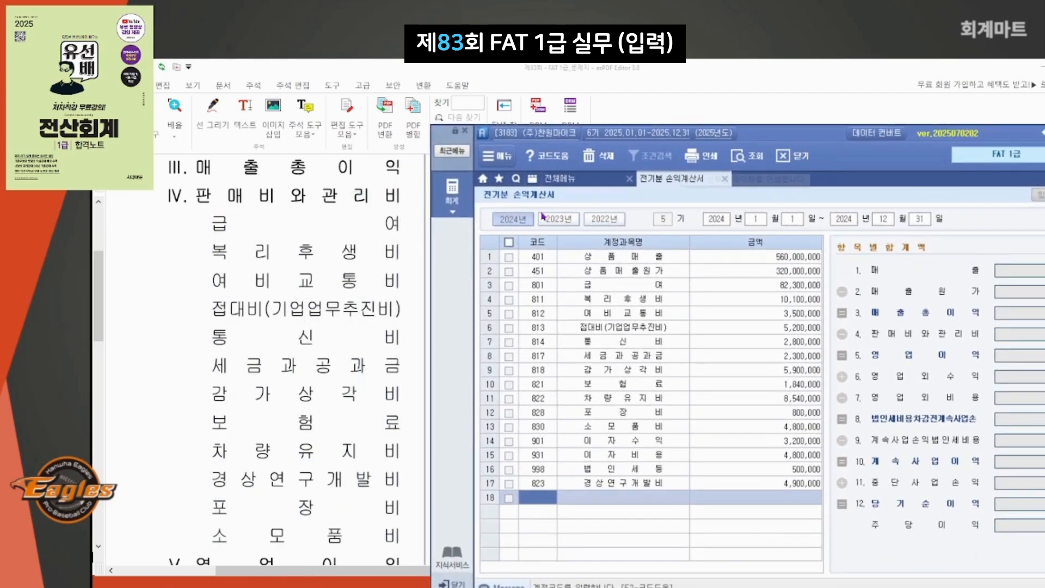
{"action": "scroll", "coordinate": [358, 331], "scroll_direction": "down", "scroll_amount": 1}
{"action": "scroll", "coordinate": [357, 332], "scroll_direction": "down", "scroll_amount": 5}
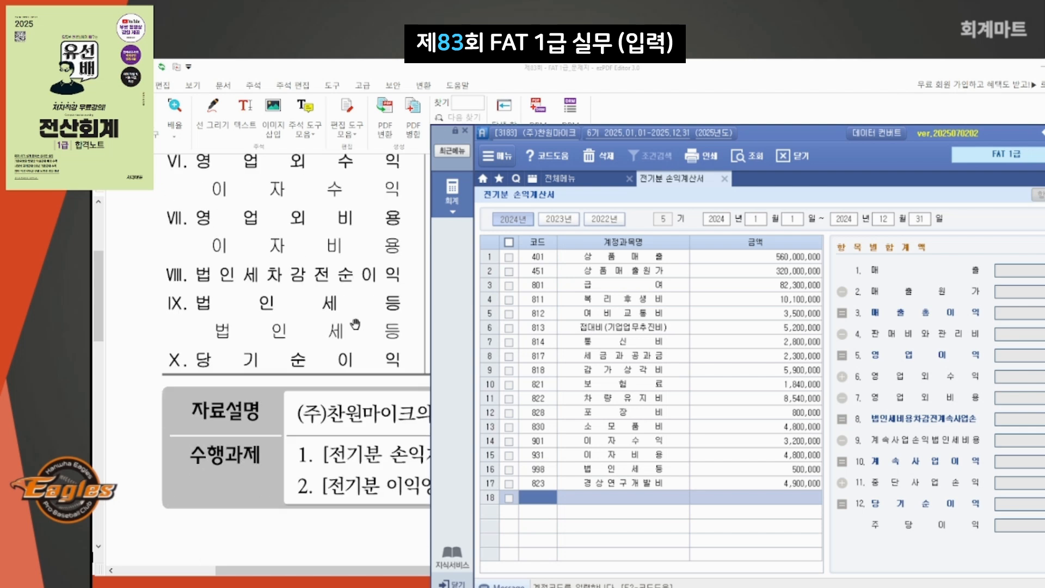
{"action": "left_click_drag", "start_coordinate": [733, 134], "coordinate": [414, 393]}
{"action": "scroll", "coordinate": [526, 257], "scroll_direction": "down", "scroll_amount": 1}
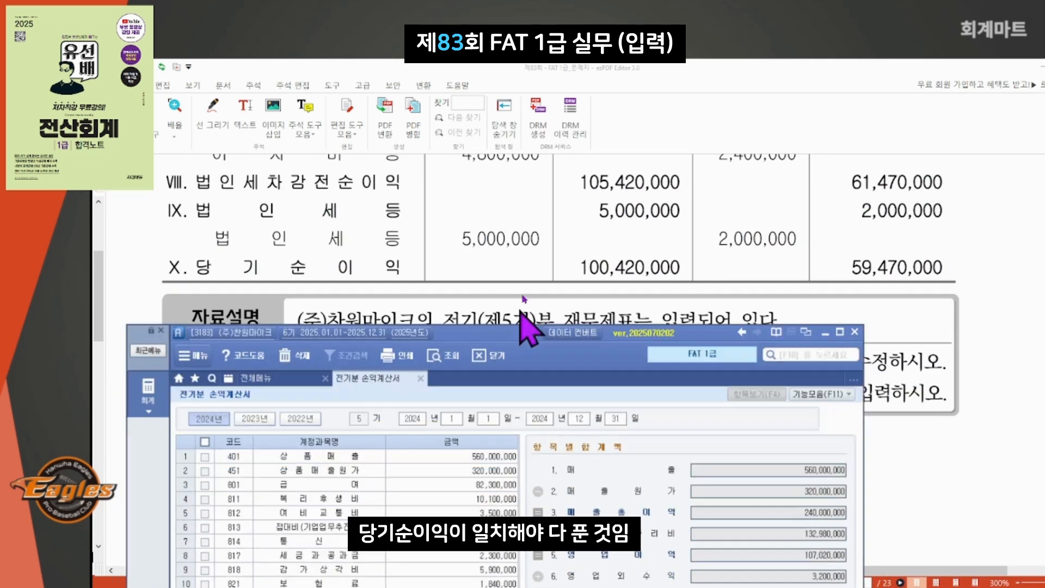
{"action": "left_click_drag", "start_coordinate": [528, 326], "coordinate": [556, 125]}
{"action": "left_click", "coordinate": [848, 503]}
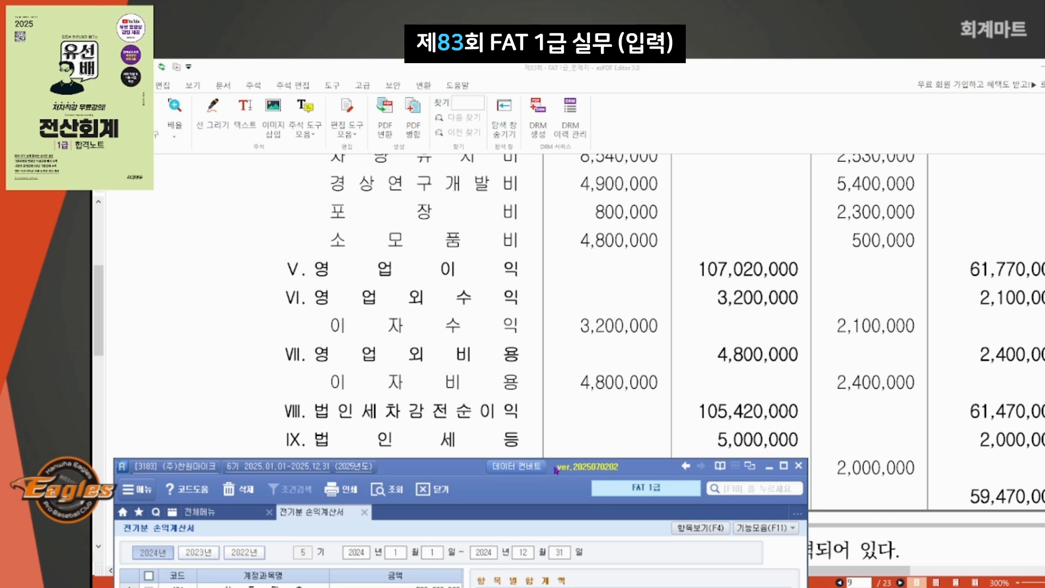
{"action": "left_click_drag", "start_coordinate": [581, 466], "coordinate": [666, 131]}
{"action": "left_click", "coordinate": [806, 370]}
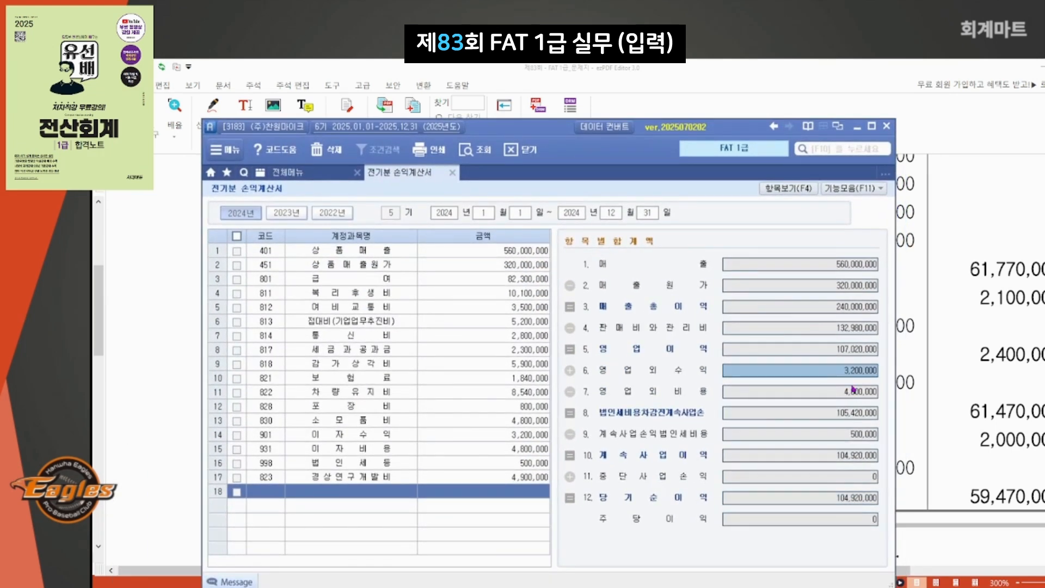
{"action": "left_click", "coordinate": [856, 392]}
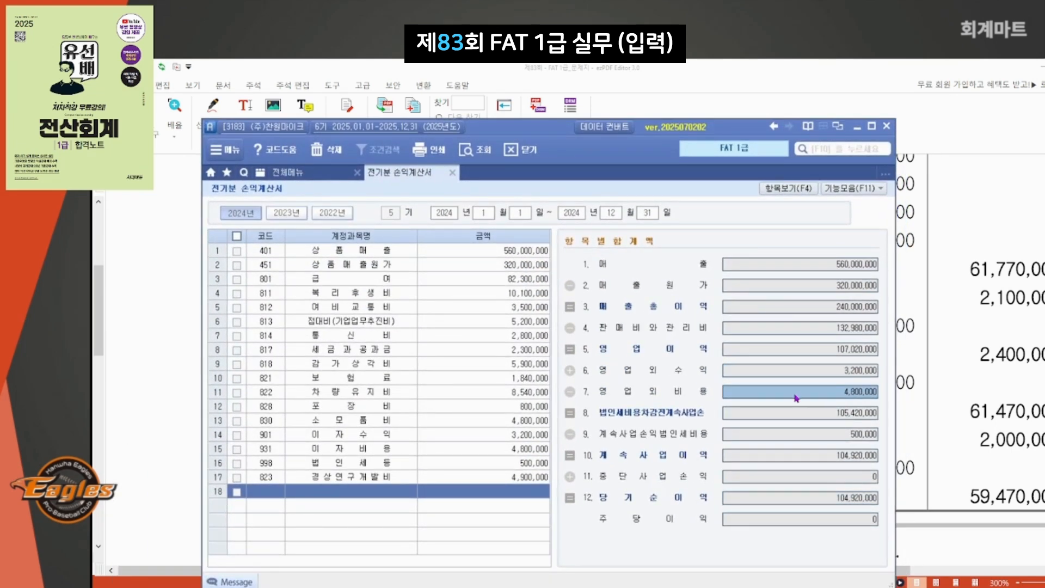
Step: Set the 998 법인세등 amount to 5,000,000 and close the 전기분 손익계산서 form
{"action": "left_click", "coordinate": [735, 437]}
{"action": "left_click_drag", "start_coordinate": [543, 132], "coordinate": [503, 76]}
{"action": "left_click", "coordinate": [509, 414]}
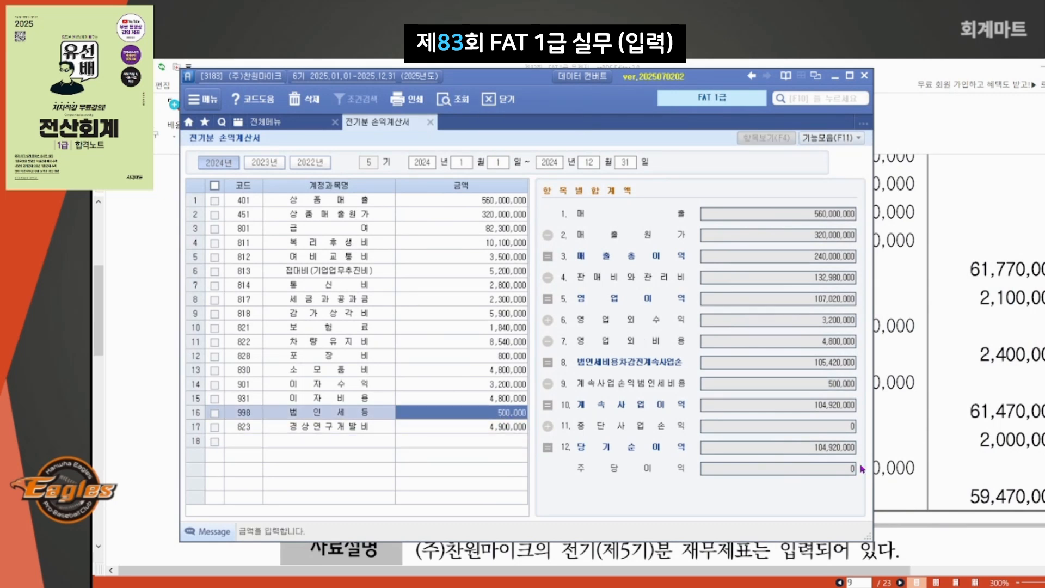
{"action": "type", "text": "5"}
{"action": "key", "text": "Return"}
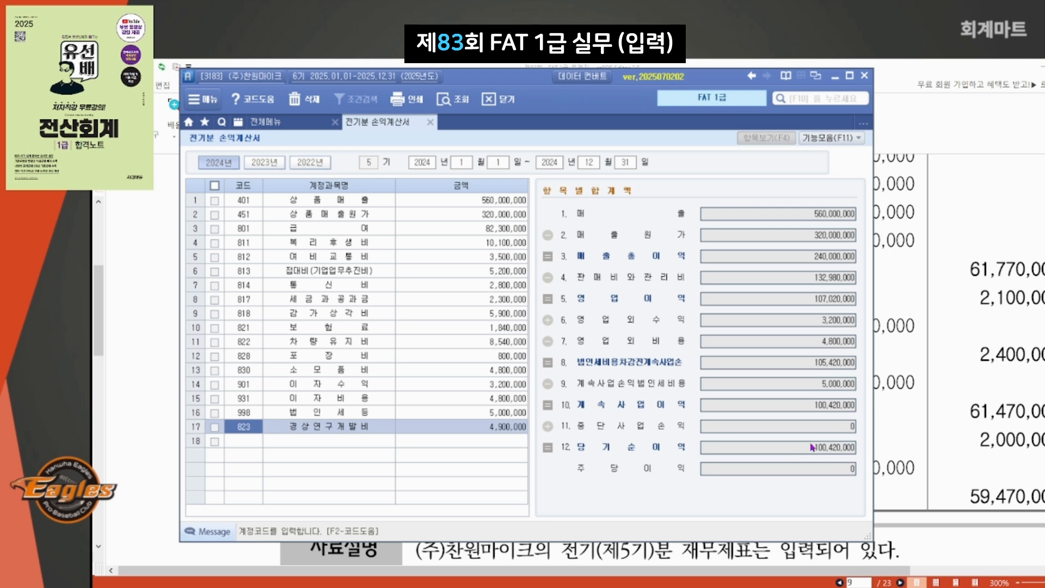
{"action": "left_click", "coordinate": [430, 122]}
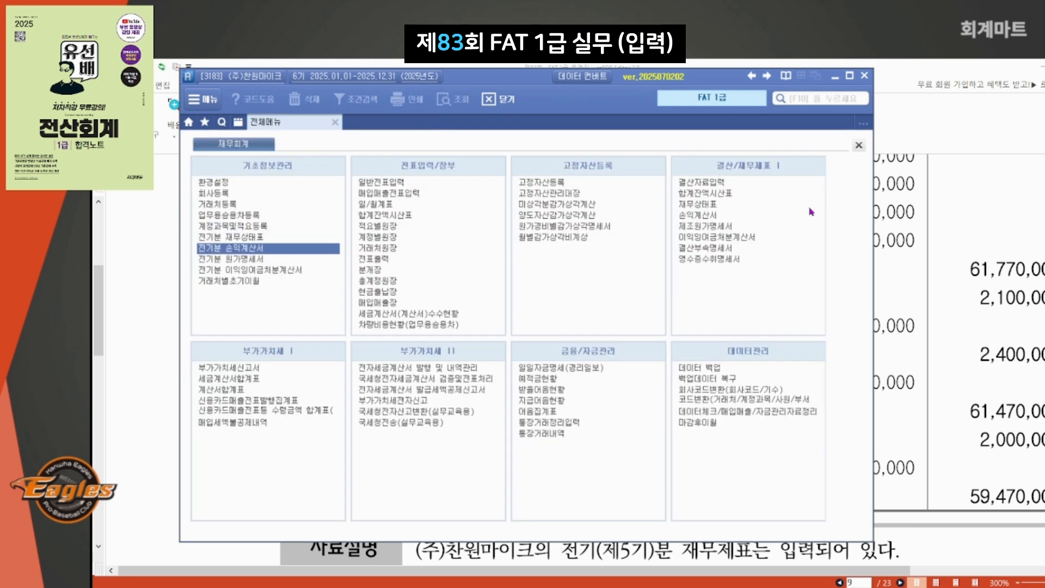
Step: Read the second 수행과제 instruction in the PDF and open the 전기분 이익잉여금처분계산서 form in the accounting program
{"action": "left_click", "coordinate": [931, 205]}
{"action": "scroll", "coordinate": [733, 276], "scroll_direction": "down", "scroll_amount": 1}
{"action": "scroll", "coordinate": [673, 263], "scroll_direction": "down", "scroll_amount": 4}
{"action": "left_click_drag", "start_coordinate": [673, 264], "coordinate": [717, 246]}
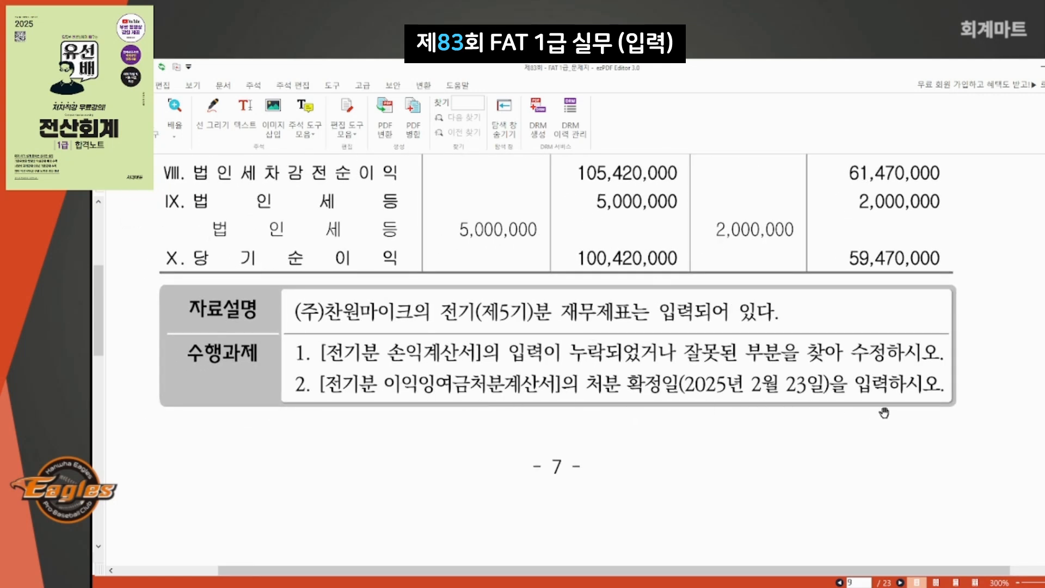
{"action": "scroll", "coordinate": [811, 366], "scroll_direction": "down", "scroll_amount": 5}
{"action": "scroll", "coordinate": [811, 366], "scroll_direction": "up", "scroll_amount": 1}
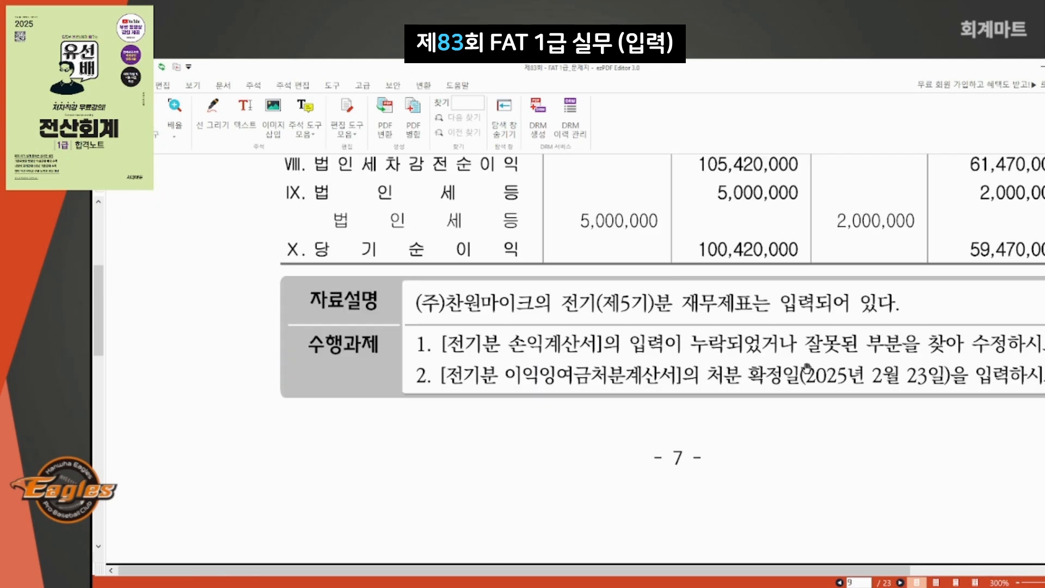
{"action": "left_click_drag", "start_coordinate": [734, 384], "coordinate": [601, 354]}
{"action": "left_click", "coordinate": [648, 587]}
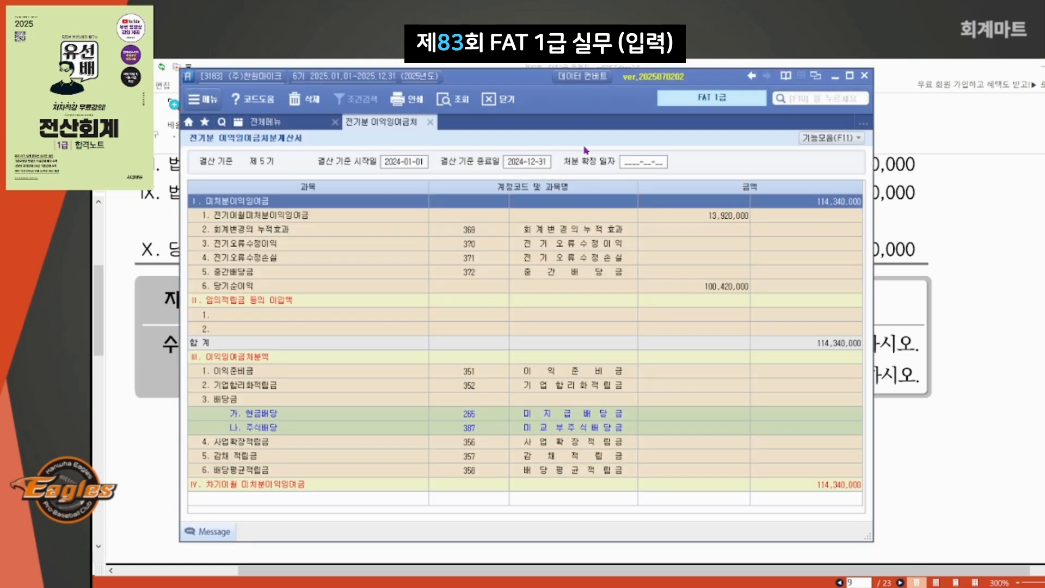
Step: Set the 처분 확정 일자 to 2025-02-23 and close the 전기분 이익잉여금처분계산서 form
{"action": "left_click_drag", "start_coordinate": [539, 76], "coordinate": [514, 409]}
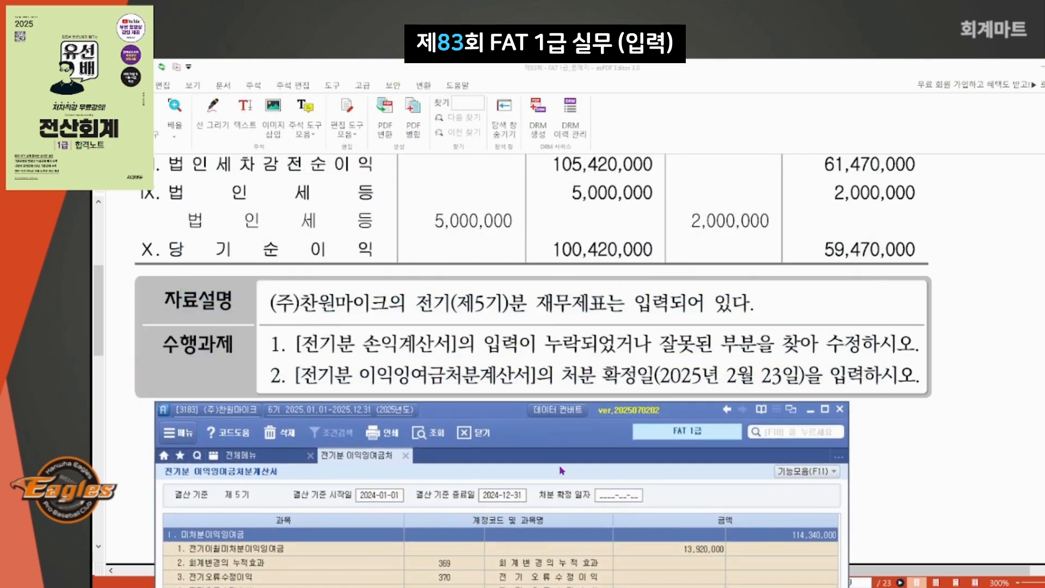
{"action": "left_click", "coordinate": [605, 498]}
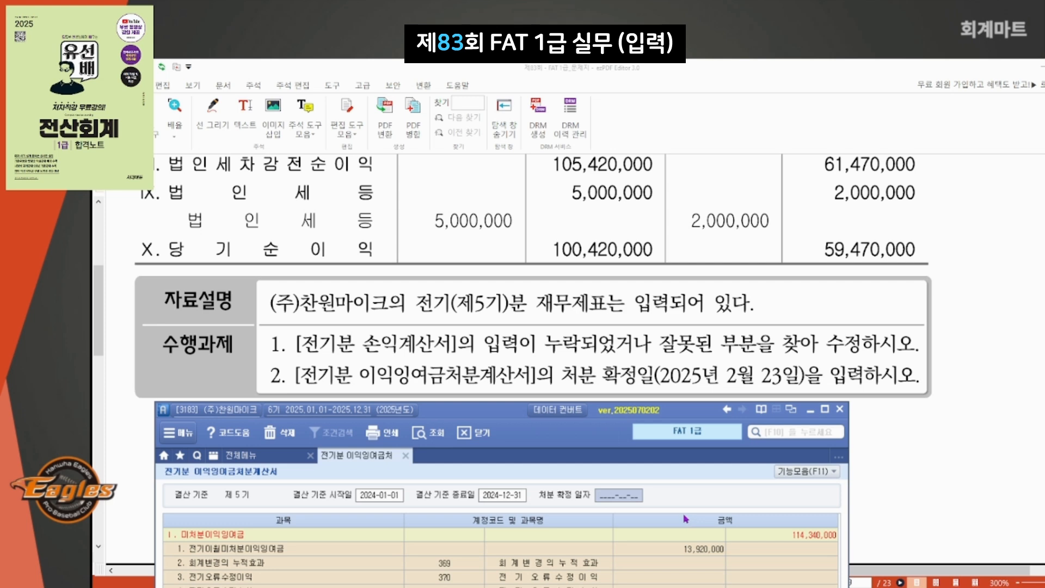
{"action": "type", "text": "2025-02-23"}
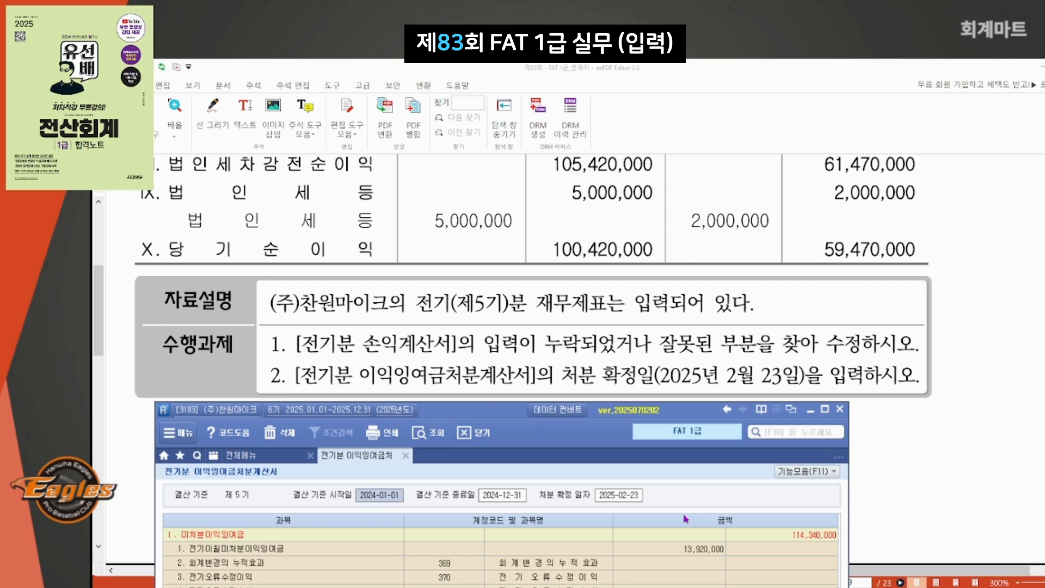
{"action": "key", "text": "Return"}
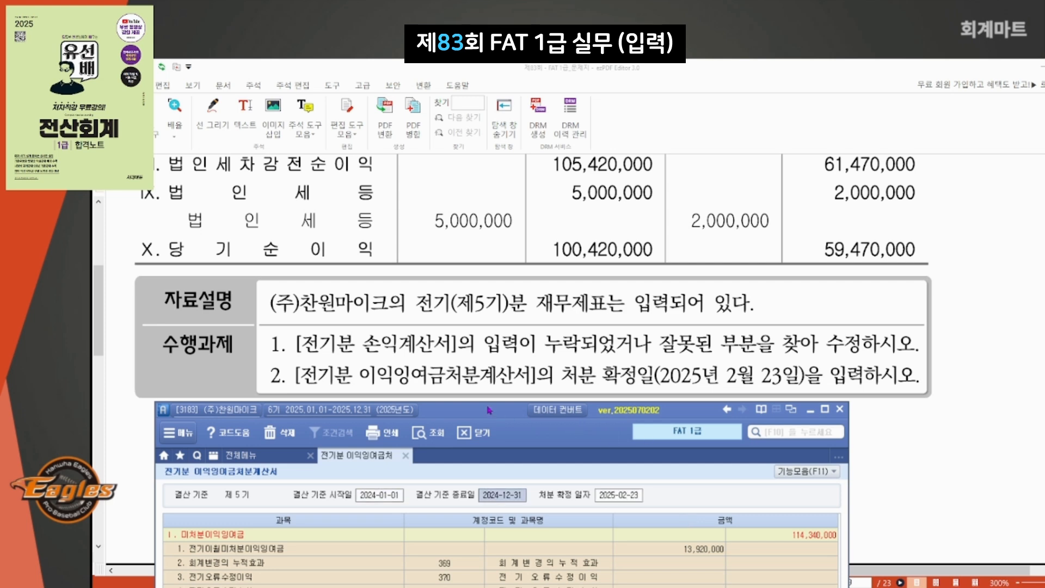
{"action": "left_click_drag", "start_coordinate": [488, 410], "coordinate": [555, 186]}
{"action": "key", "text": "Return"}
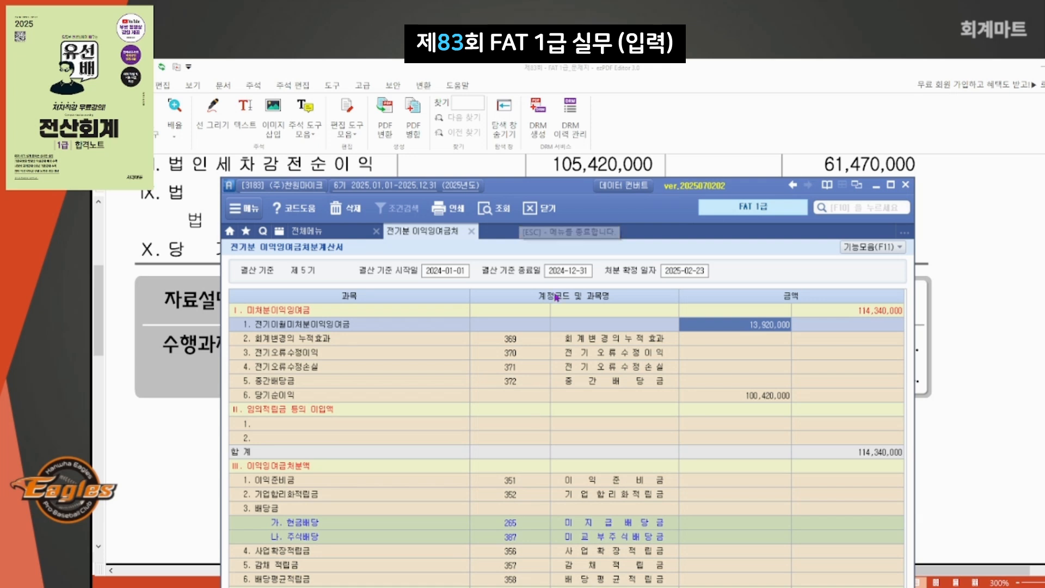
{"action": "left_click", "coordinate": [471, 231]}
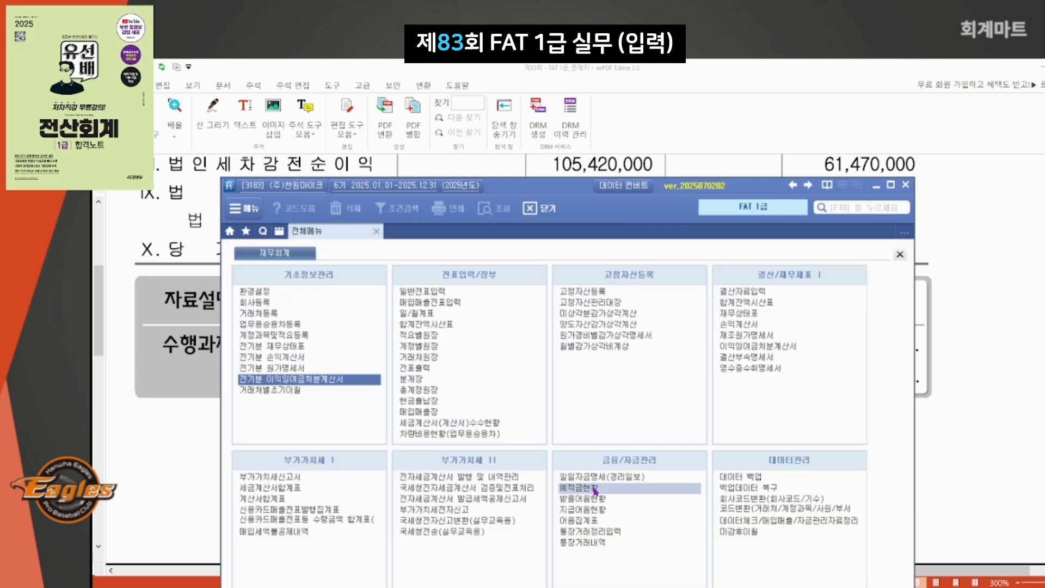
Step: Bring up the 실무수행 2 cash receipt task in the problem PDF and open the 일반전표입력 form in the accounting program
{"action": "left_click", "coordinate": [979, 322]}
{"action": "scroll", "coordinate": [763, 386], "scroll_direction": "down", "scroll_amount": 5}
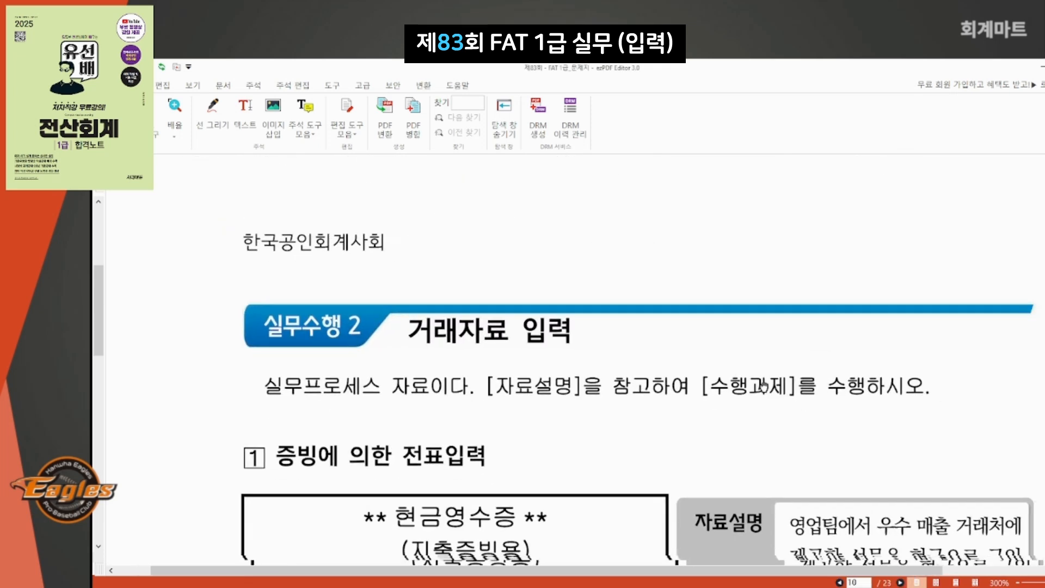
{"action": "left_click_drag", "start_coordinate": [763, 387], "coordinate": [718, 284]}
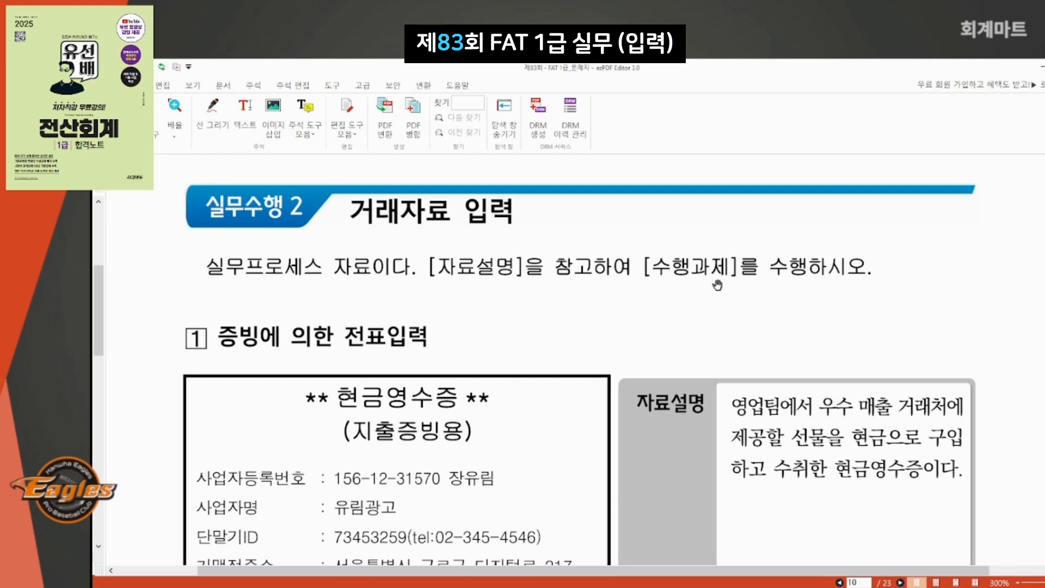
{"action": "scroll", "coordinate": [738, 325], "scroll_direction": "down", "scroll_amount": 4}
{"action": "scroll", "coordinate": [739, 325], "scroll_direction": "down", "scroll_amount": 1}
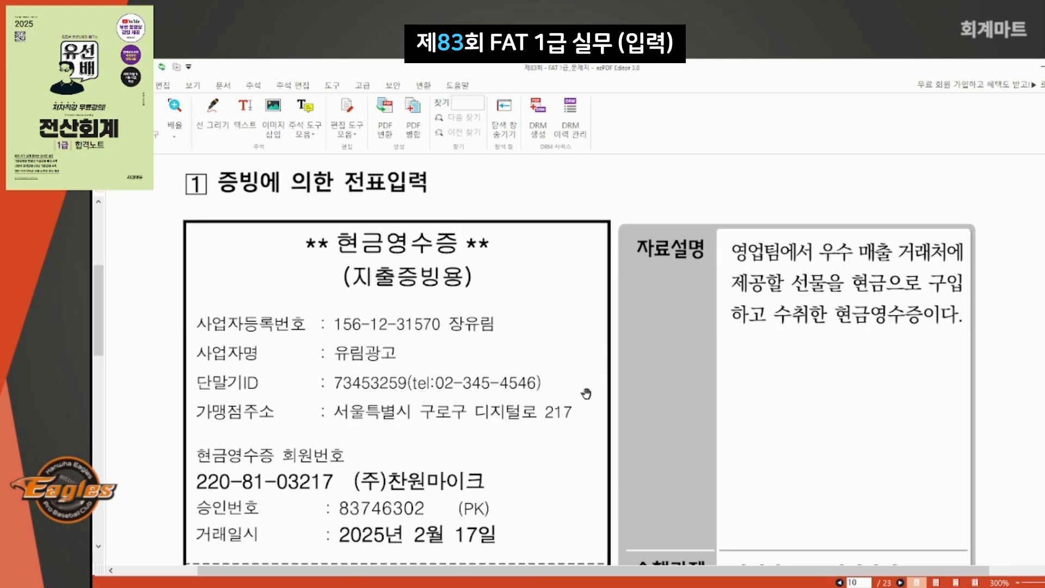
{"action": "left_click", "coordinate": [596, 586]}
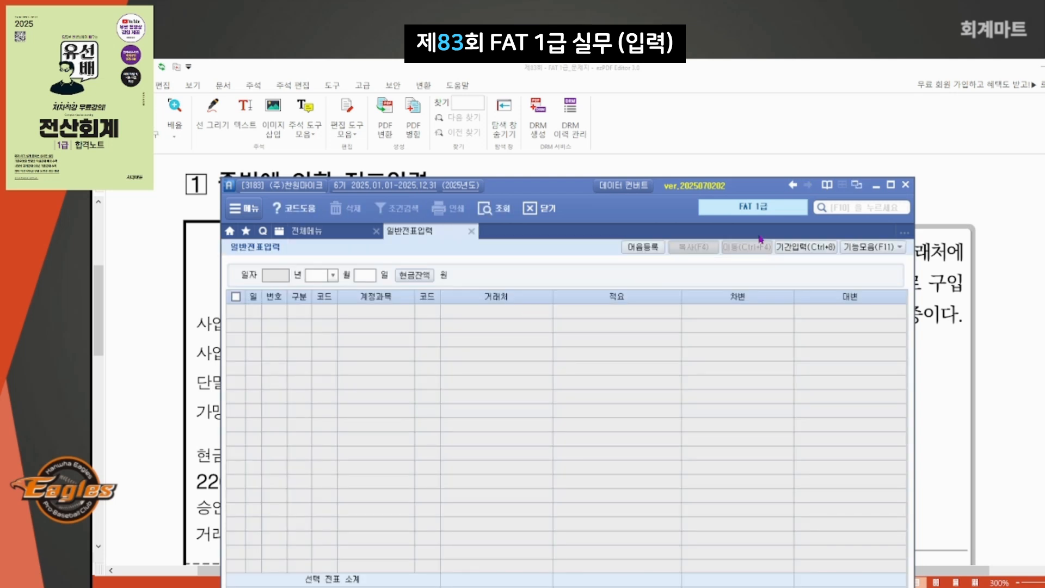
Step: Review the cash receipt's date, amounts and 자료설명 in the PDF, and return to the 일반전표입력 form
{"action": "left_click", "coordinate": [875, 185]}
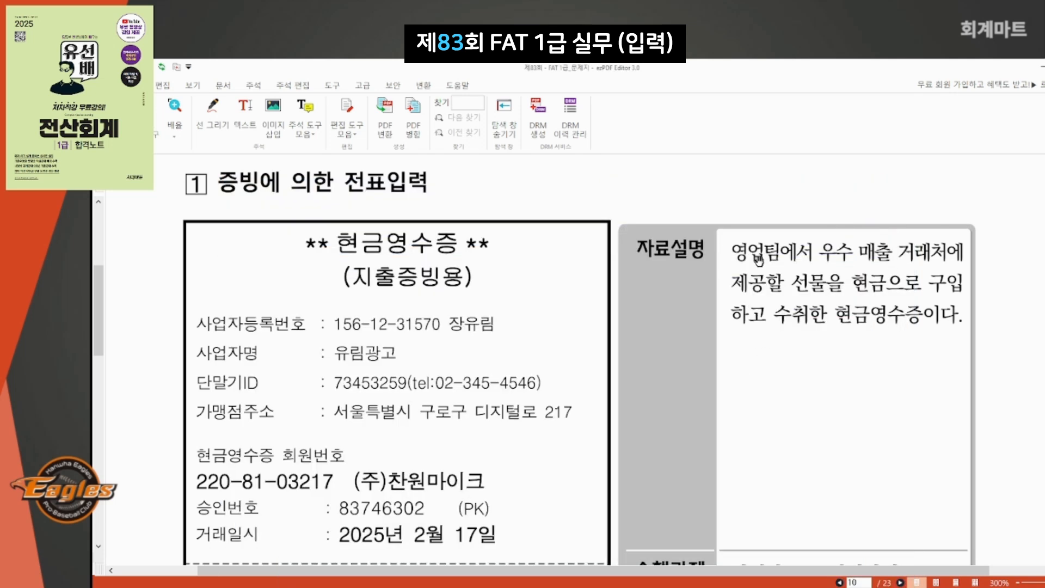
{"action": "scroll", "coordinate": [744, 283], "scroll_direction": "down", "scroll_amount": 2}
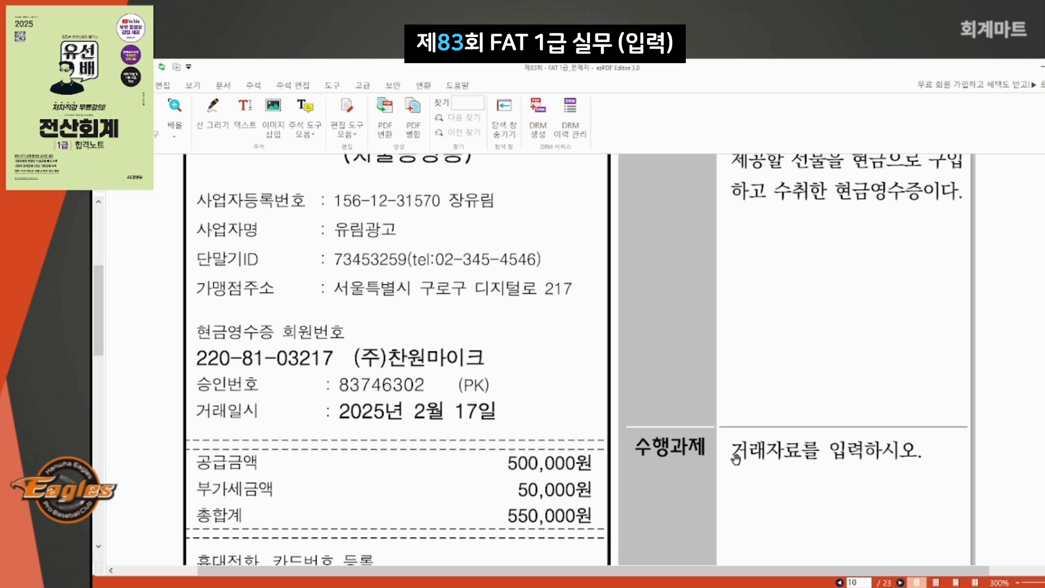
{"action": "scroll", "coordinate": [736, 459], "scroll_direction": "up", "scroll_amount": 2}
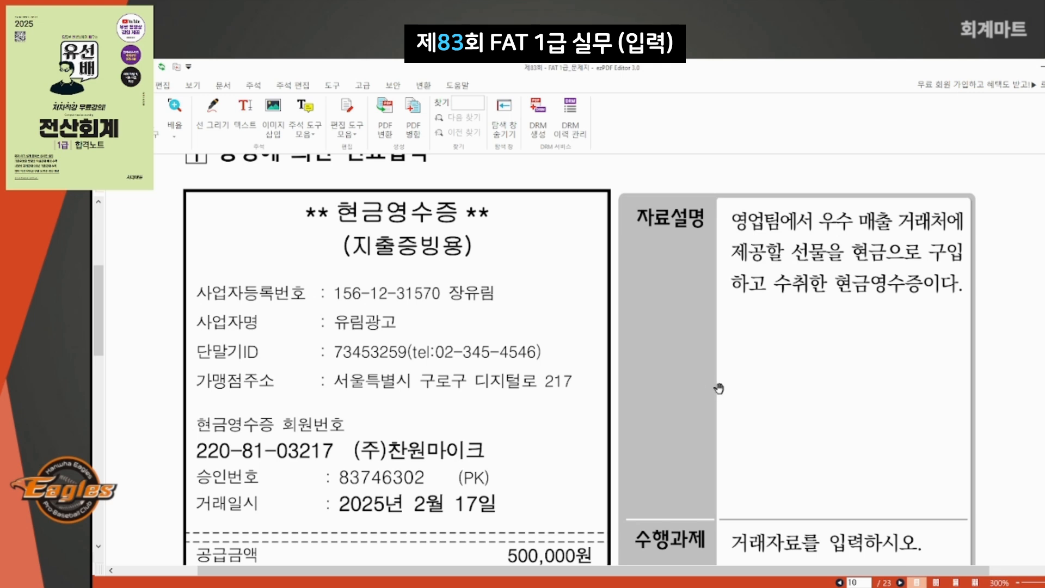
{"action": "scroll", "coordinate": [718, 388], "scroll_direction": "up", "scroll_amount": 1}
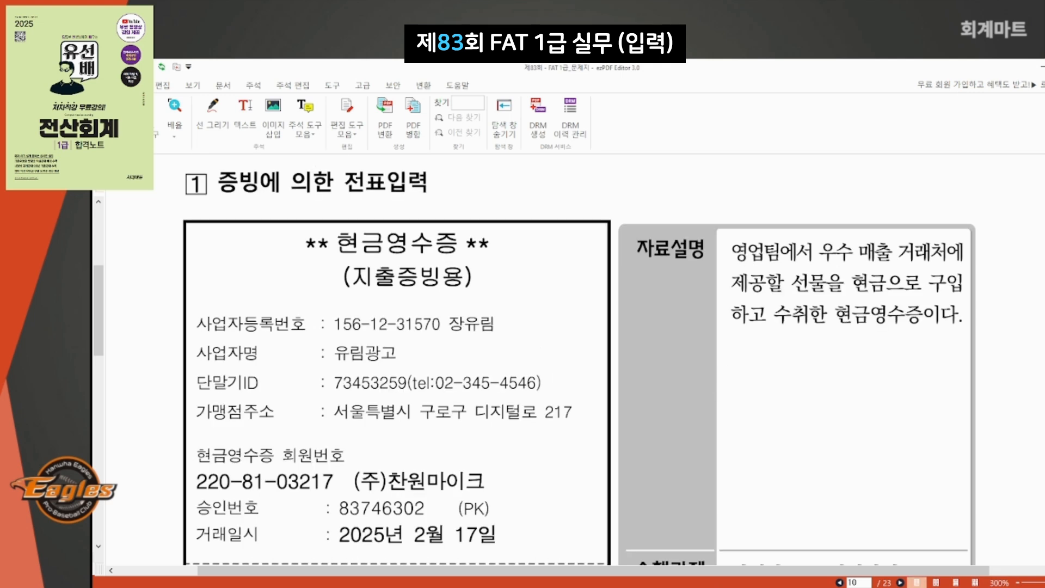
{"action": "left_click", "coordinate": [612, 585]}
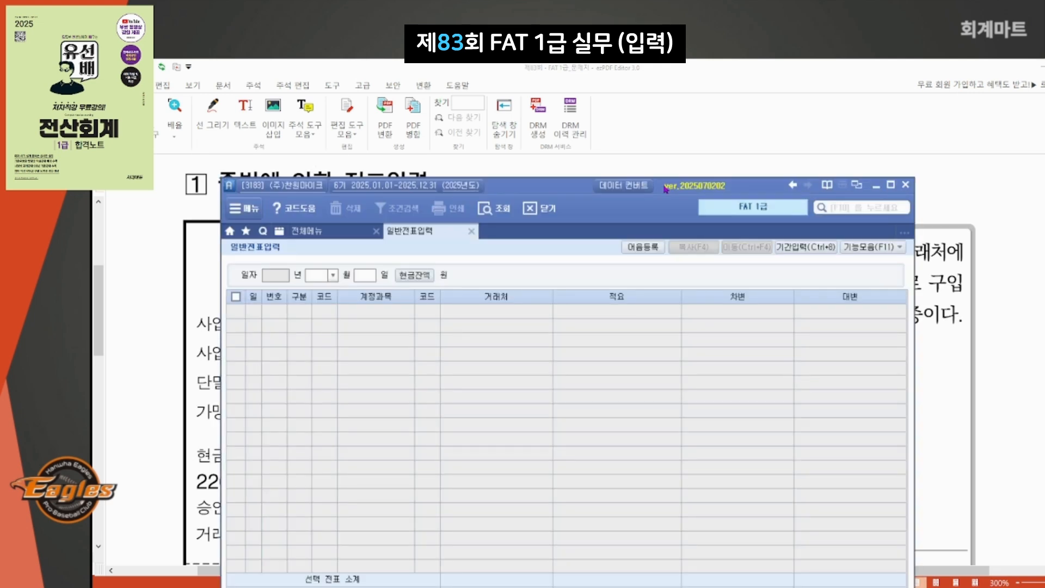
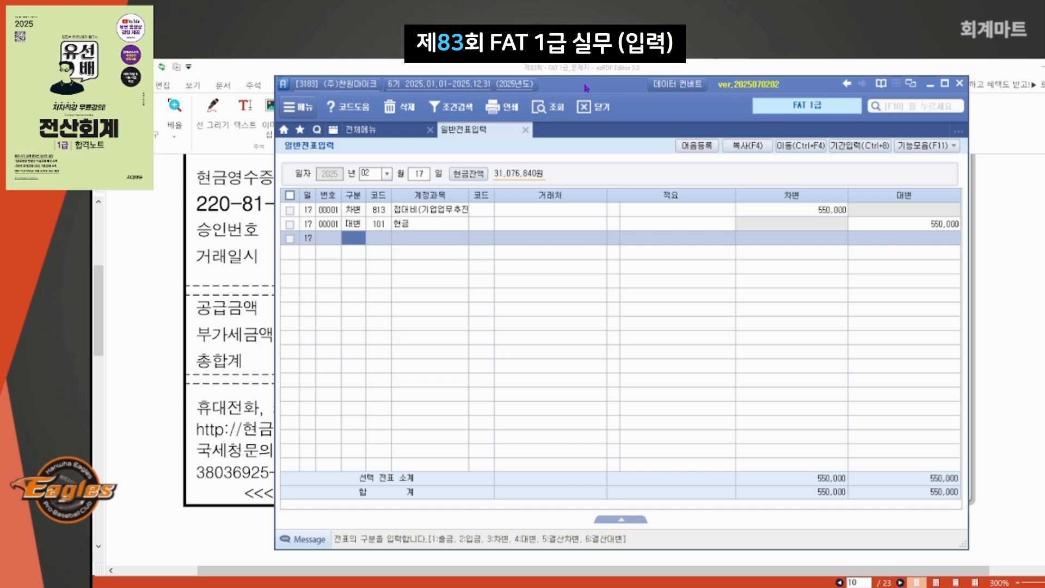
Step: Return to the problem PDF and bring up the 건강보험료 영수증 of the 기타 일반거래 task
{"action": "left_click", "coordinate": [929, 83]}
{"action": "scroll", "coordinate": [670, 326], "scroll_direction": "down", "scroll_amount": 6}
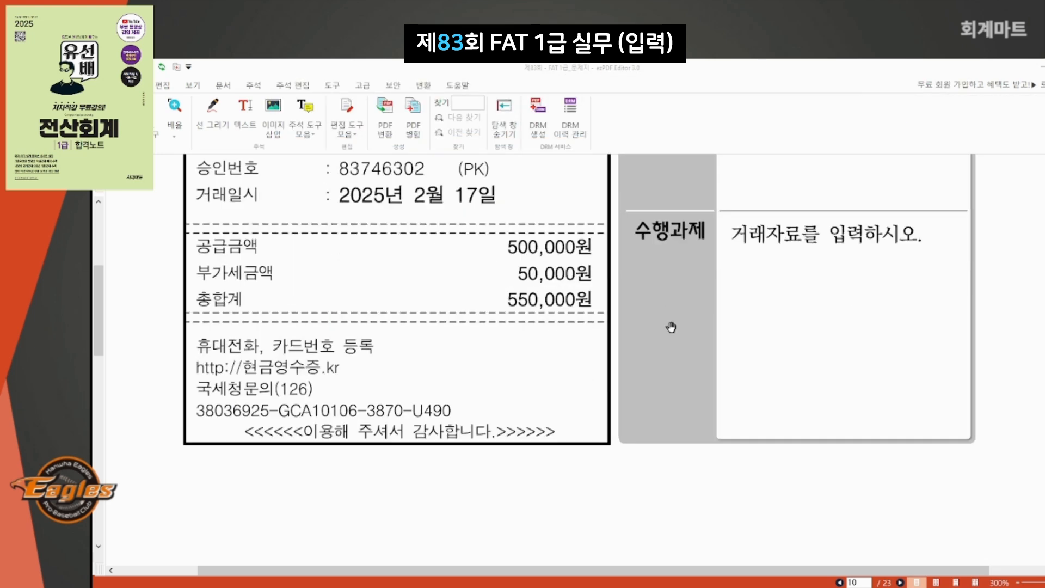
{"action": "scroll", "coordinate": [670, 345], "scroll_direction": "down", "scroll_amount": 6}
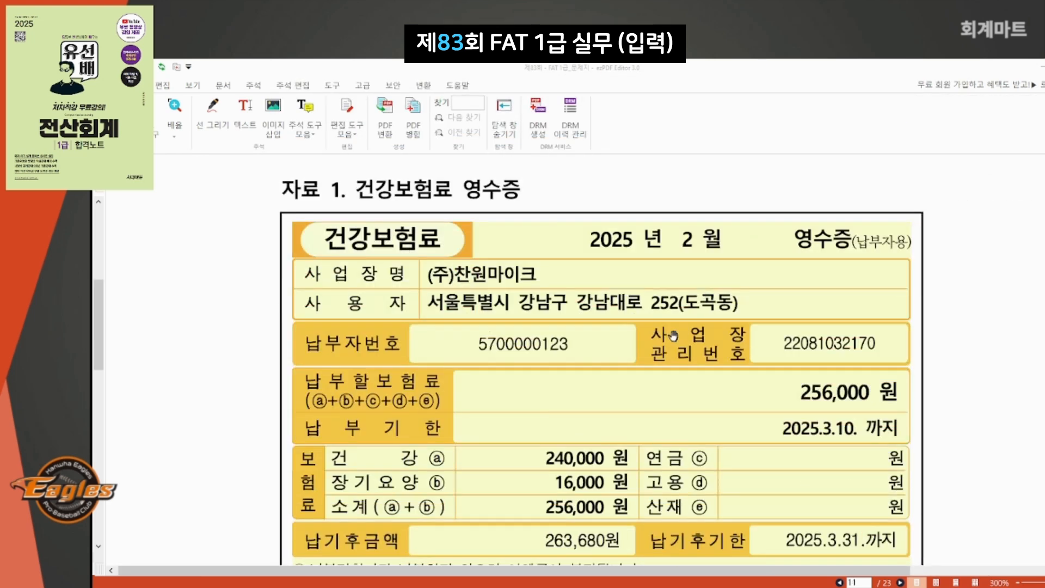
{"action": "scroll", "coordinate": [791, 337], "scroll_direction": "down", "scroll_amount": 2}
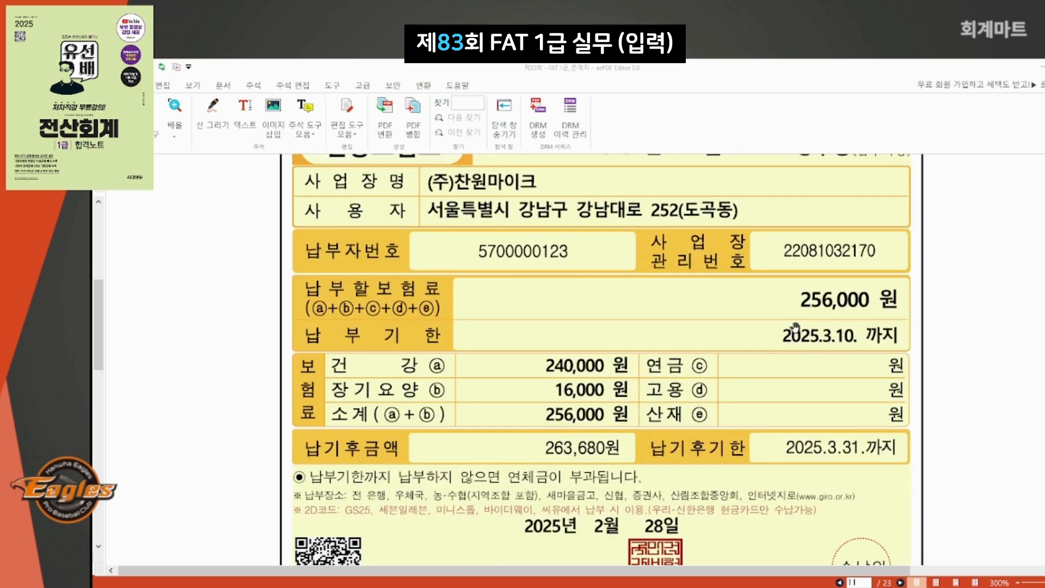
{"action": "scroll", "coordinate": [795, 327], "scroll_direction": "down", "scroll_amount": 4}
{"action": "scroll", "coordinate": [795, 326], "scroll_direction": "up", "scroll_amount": 6}
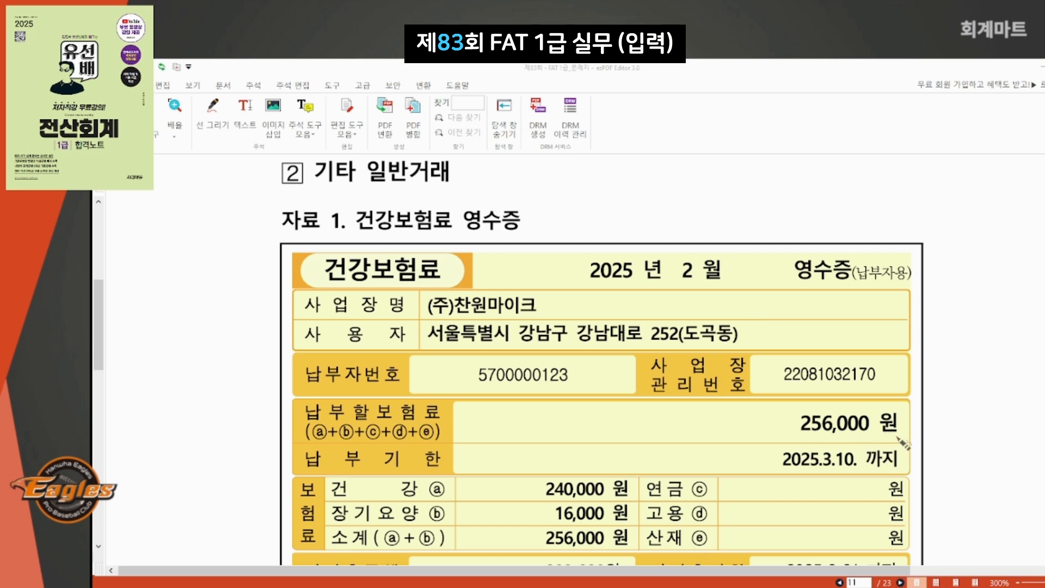
Step: Review the receipt's 납부할보험료 amount, 납부기한 and 납기후금액 row
{"action": "mouse_move", "coordinate": [903, 443]}
{"action": "left_mouse_down"}
{"action": "mouse_move", "coordinate": [868, 409]}
{"action": "mouse_move", "coordinate": [900, 450]}
{"action": "left_mouse_up"}
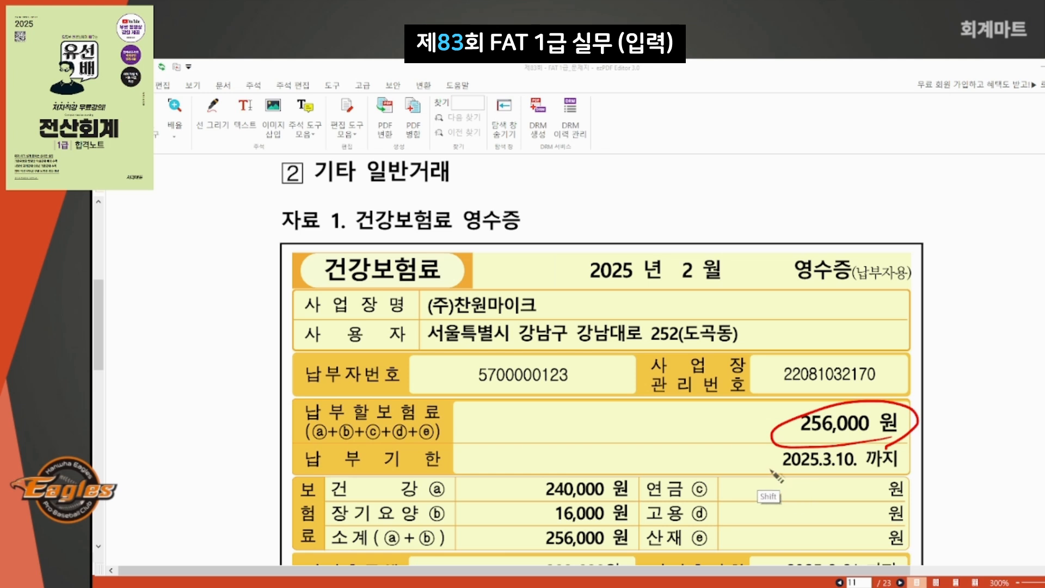
{"action": "left_click_drag", "start_coordinate": [769, 466], "coordinate": [907, 466]}
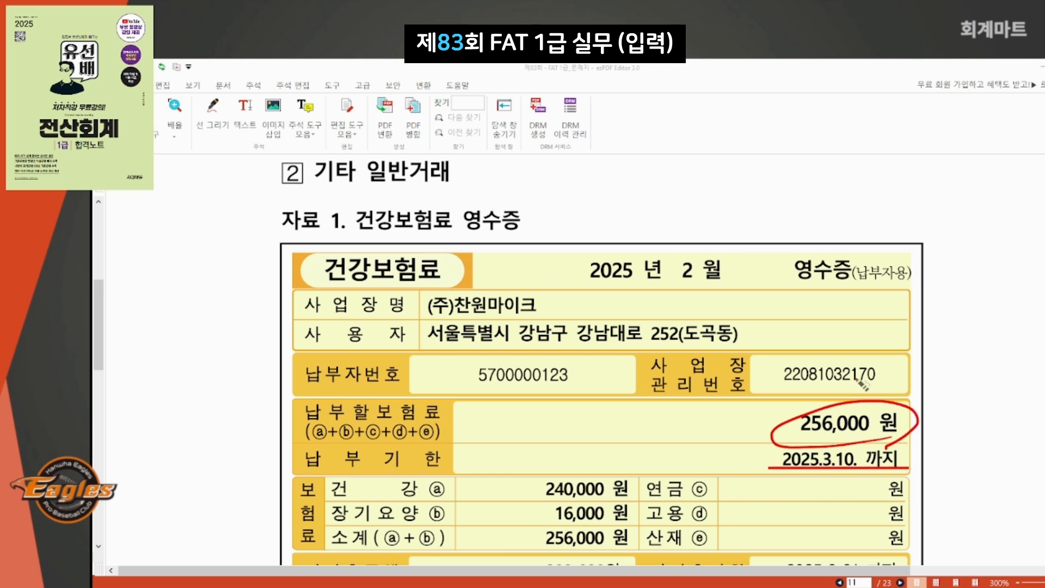
{"action": "key", "text": "Escape"}
{"action": "scroll", "coordinate": [798, 358], "scroll_direction": "down", "scroll_amount": 4}
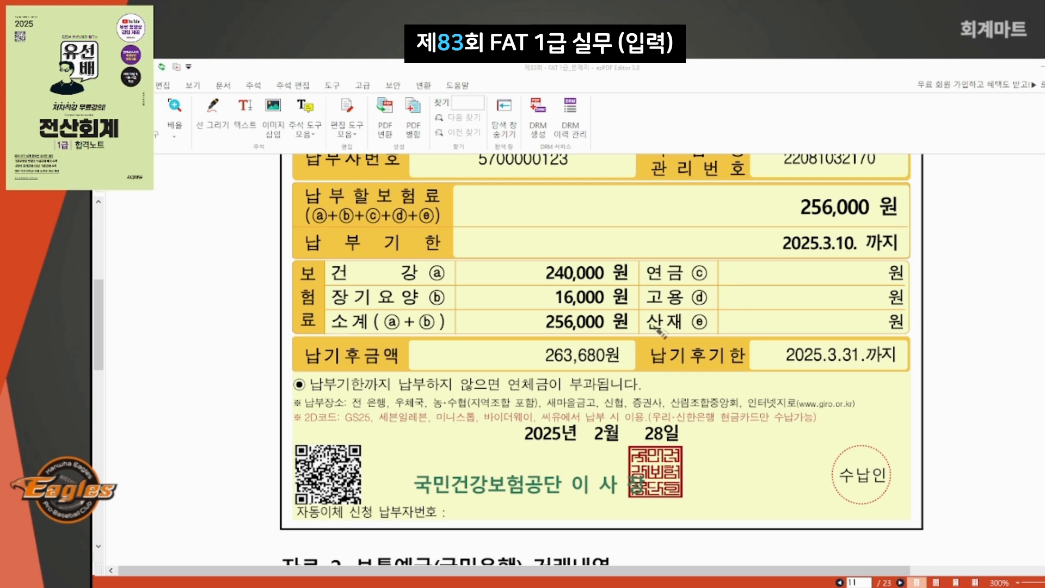
{"action": "left_click_drag", "start_coordinate": [294, 357], "coordinate": [911, 357]}
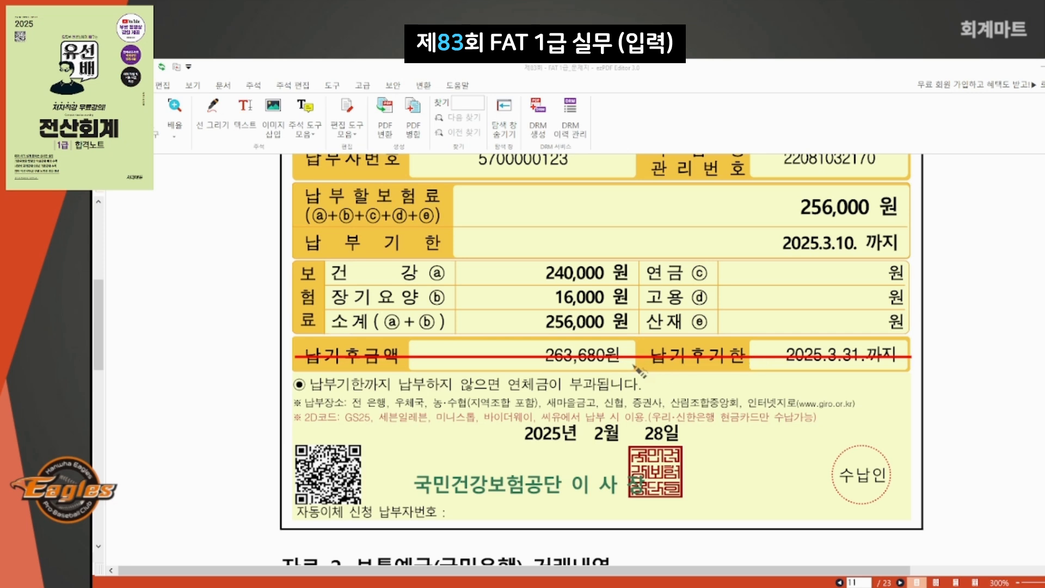
{"action": "left_click_drag", "start_coordinate": [630, 336], "coordinate": [592, 375]}
{"action": "left_click_drag", "start_coordinate": [591, 334], "coordinate": [650, 394]}
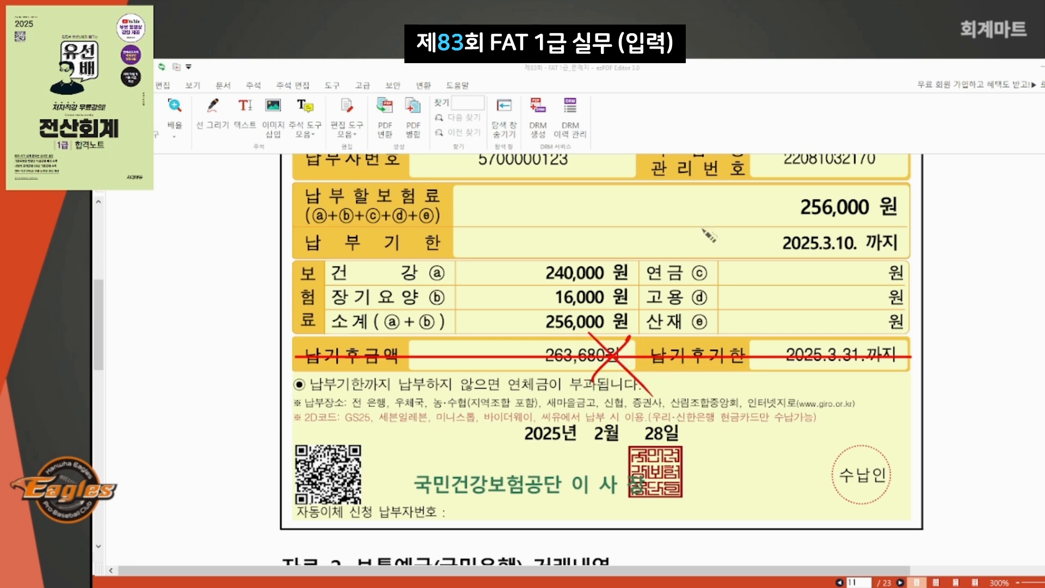
{"action": "key", "text": "Escape"}
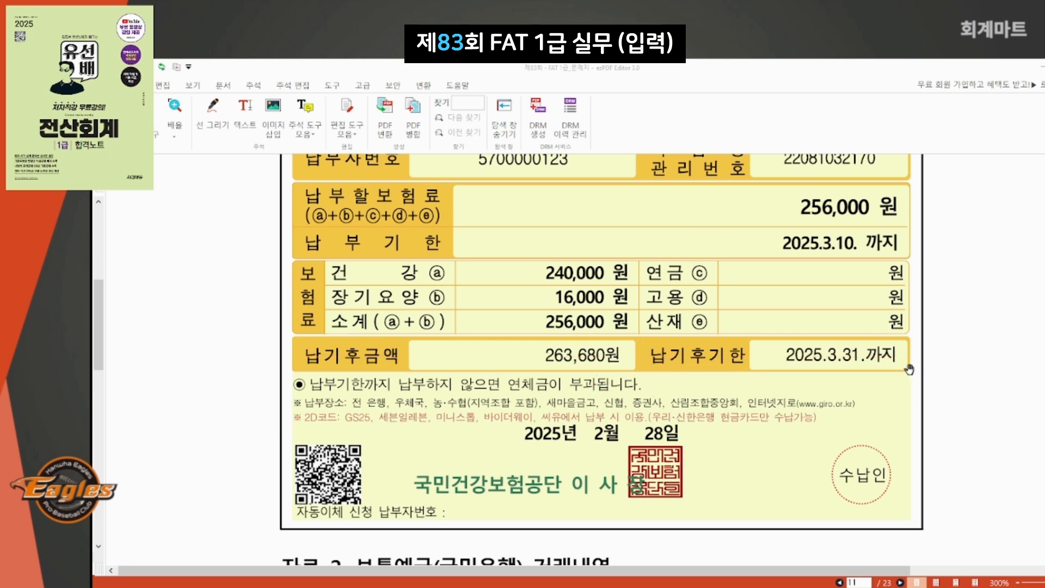
Step: Examine the 보통예금(국민은행) 거래내역 and the 자료설명 on how the insurance premium is split and which account takes the 회사부담분
{"action": "scroll", "coordinate": [921, 357], "scroll_direction": "down", "scroll_amount": 1}
{"action": "scroll", "coordinate": [921, 357], "scroll_direction": "down", "scroll_amount": 5}
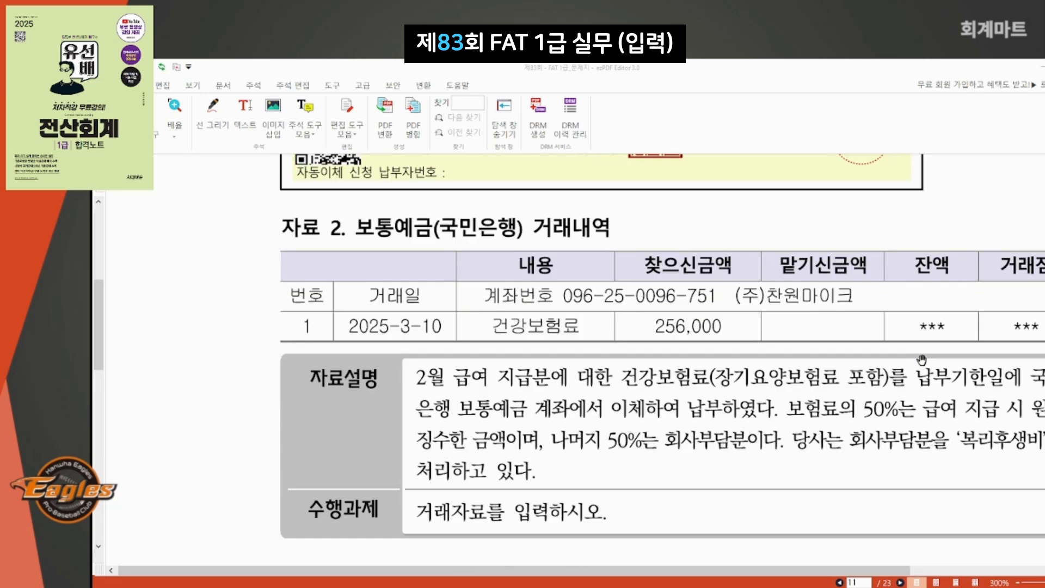
{"action": "left_click_drag", "start_coordinate": [917, 362], "coordinate": [800, 326]}
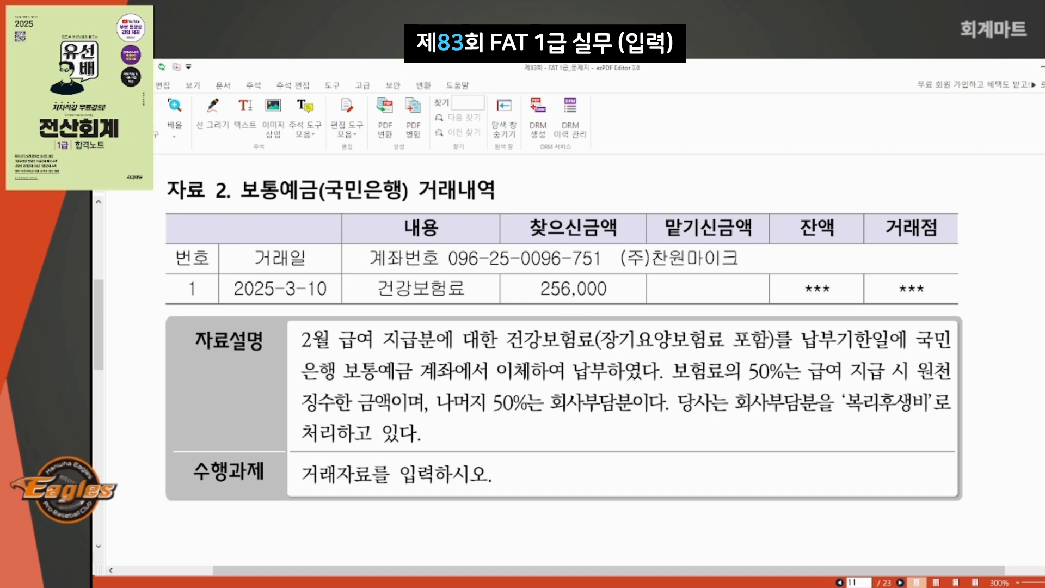
{"action": "key", "text": "alt+Tab"}
{"action": "left_click_drag", "start_coordinate": [671, 384], "coordinate": [952, 385]}
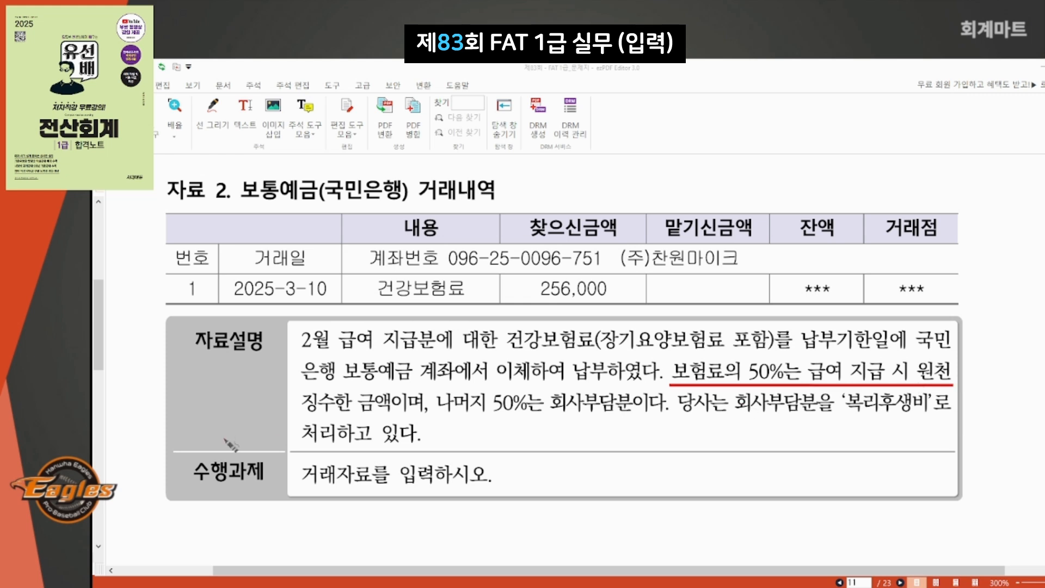
{"action": "left_click_drag", "start_coordinate": [297, 406], "coordinate": [343, 404]}
{"action": "mouse_move", "coordinate": [967, 369]}
{"action": "left_mouse_down"}
{"action": "mouse_move", "coordinate": [977, 376]}
{"action": "mouse_move", "coordinate": [982, 357]}
{"action": "mouse_move", "coordinate": [986, 376]}
{"action": "mouse_move", "coordinate": [1012, 381]}
{"action": "mouse_move", "coordinate": [1034, 350]}
{"action": "left_mouse_up"}
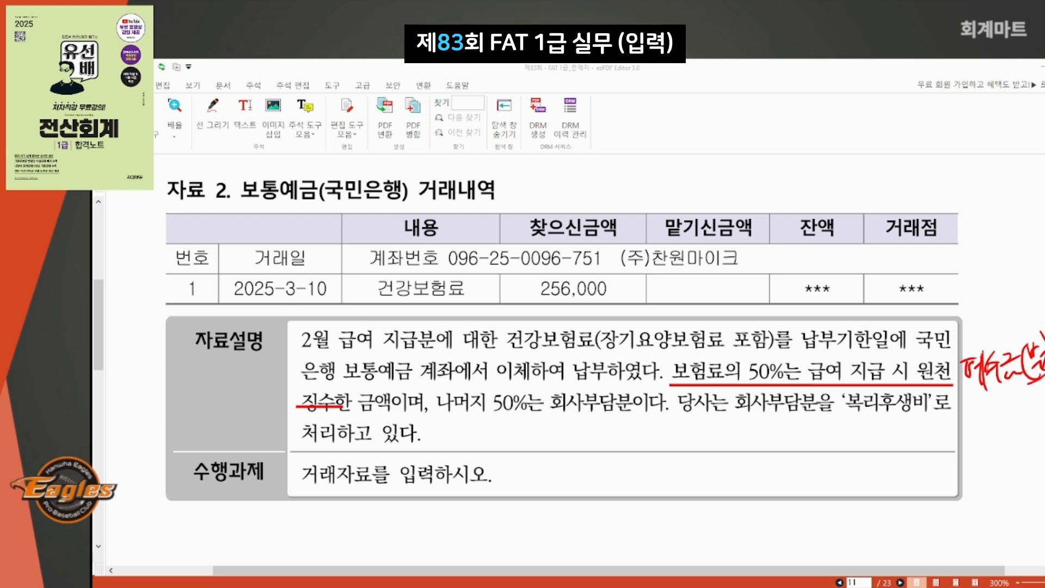
{"action": "left_click_drag", "start_coordinate": [1036, 314], "coordinate": [1042, 396]}
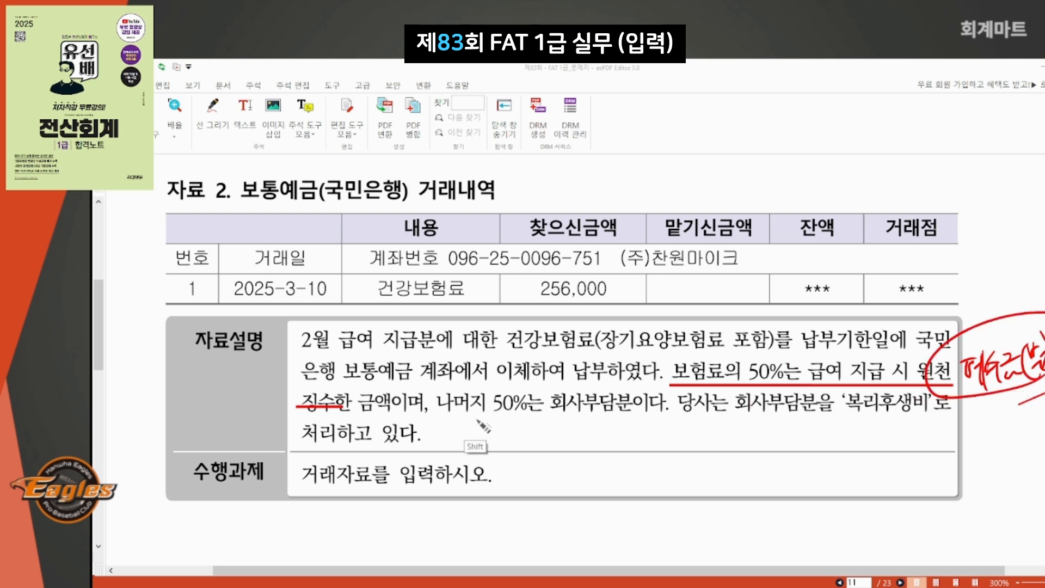
{"action": "mouse_move", "coordinate": [433, 415]}
{"action": "left_mouse_down"}
{"action": "mouse_move", "coordinate": [631, 415]}
{"action": "mouse_move", "coordinate": [588, 438]}
{"action": "mouse_move", "coordinate": [610, 427]}
{"action": "mouse_move", "coordinate": [605, 439]}
{"action": "mouse_move", "coordinate": [621, 435]}
{"action": "mouse_move", "coordinate": [598, 437]}
{"action": "left_mouse_up"}
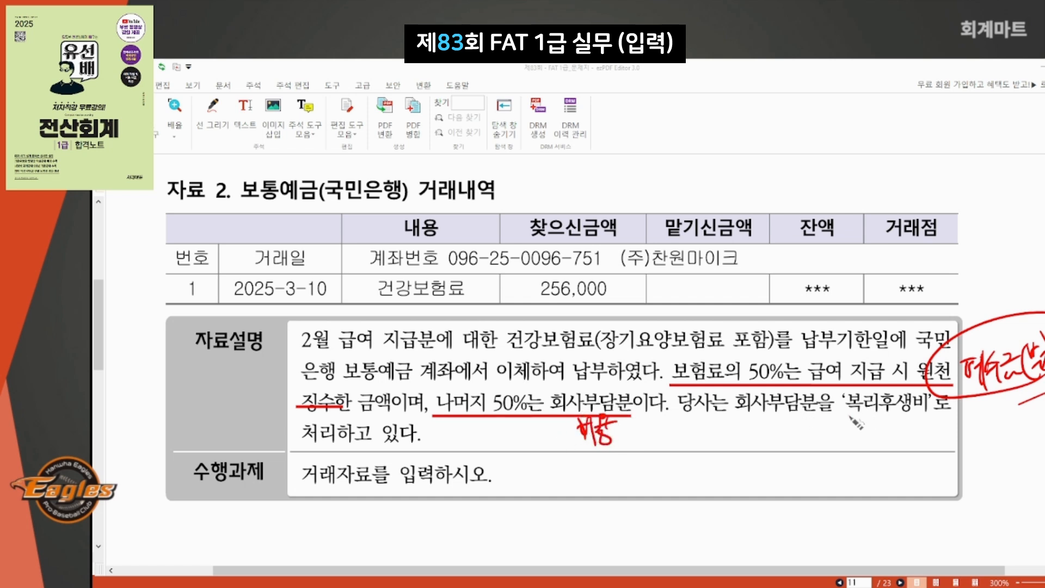
{"action": "left_click_drag", "start_coordinate": [841, 415], "coordinate": [952, 409]}
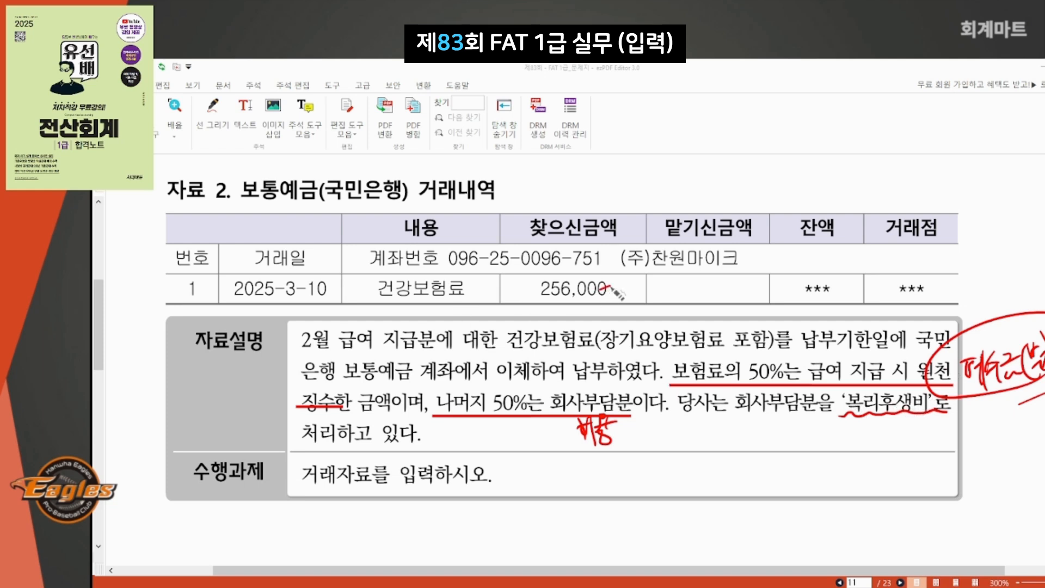
{"action": "mouse_move", "coordinate": [611, 290]}
{"action": "left_mouse_down"}
{"action": "mouse_move", "coordinate": [538, 287]}
{"action": "mouse_move", "coordinate": [530, 265]}
{"action": "left_mouse_up"}
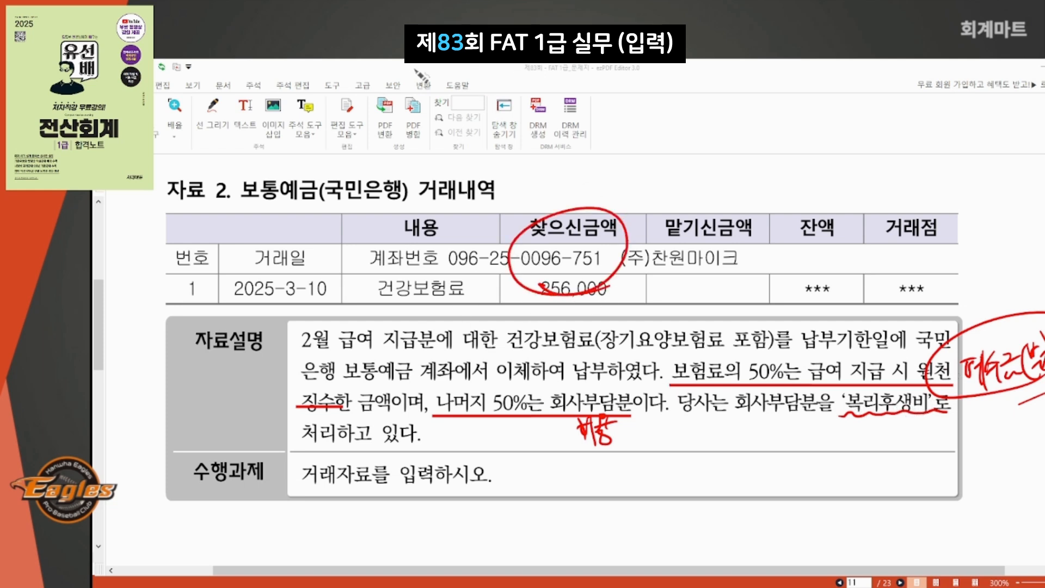
Step: Switch to the accounting program and set the 일반전표입력 date to 2025-03-10
{"action": "key", "text": "alt+Tab"}
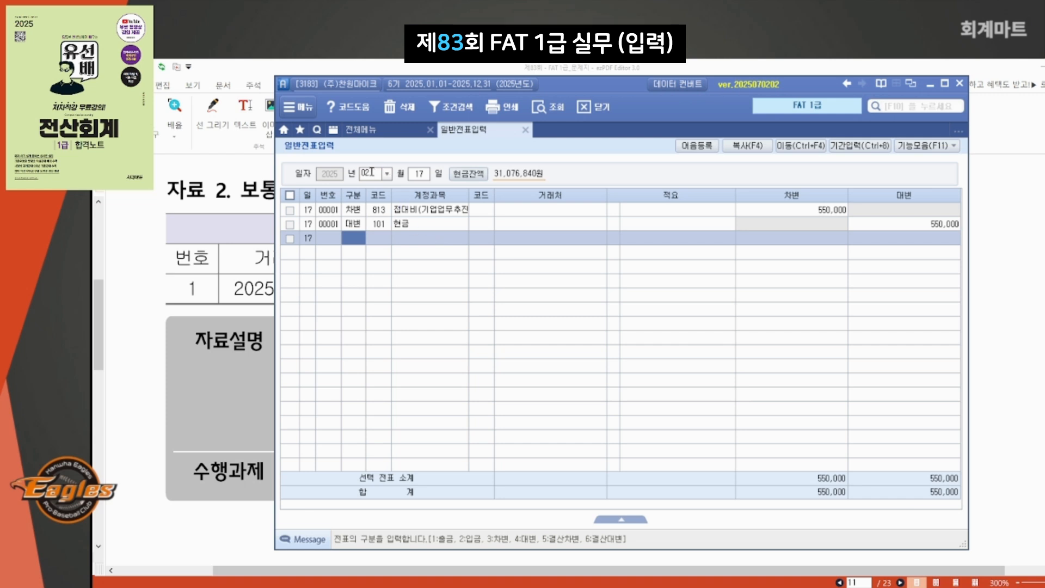
{"action": "left_click", "coordinate": [372, 172]}
{"action": "key", "text": "Return"}
{"action": "type", "text": "10"}
{"action": "key", "text": "Return"}
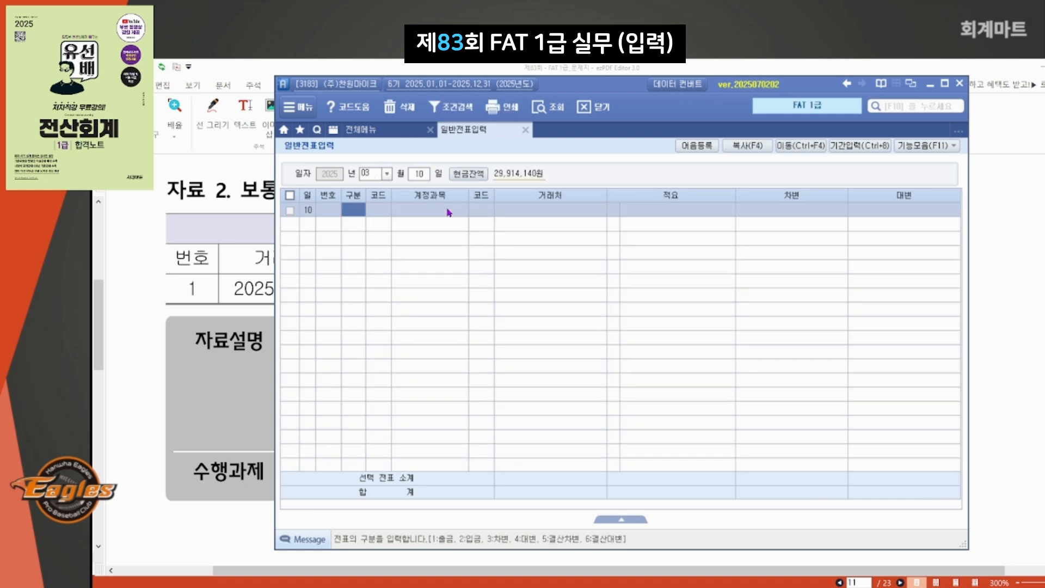
Step: Start a 대변 line with account 103 보통예금 in the March 10 voucher
{"action": "type", "text": "4"}
{"action": "key", "text": "Return"}
{"action": "type", "text": "103"}
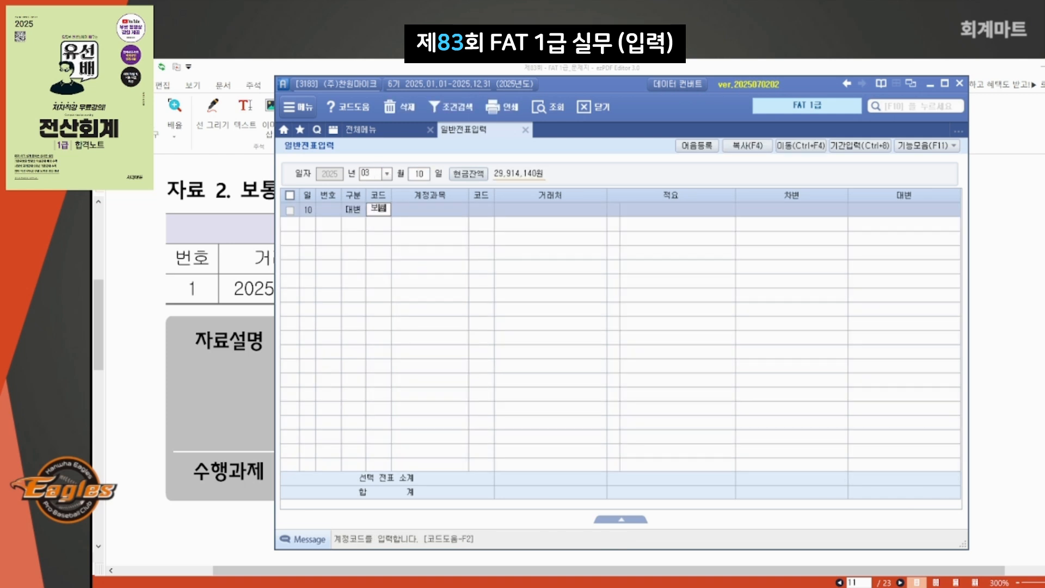
{"action": "key", "text": "Return"}
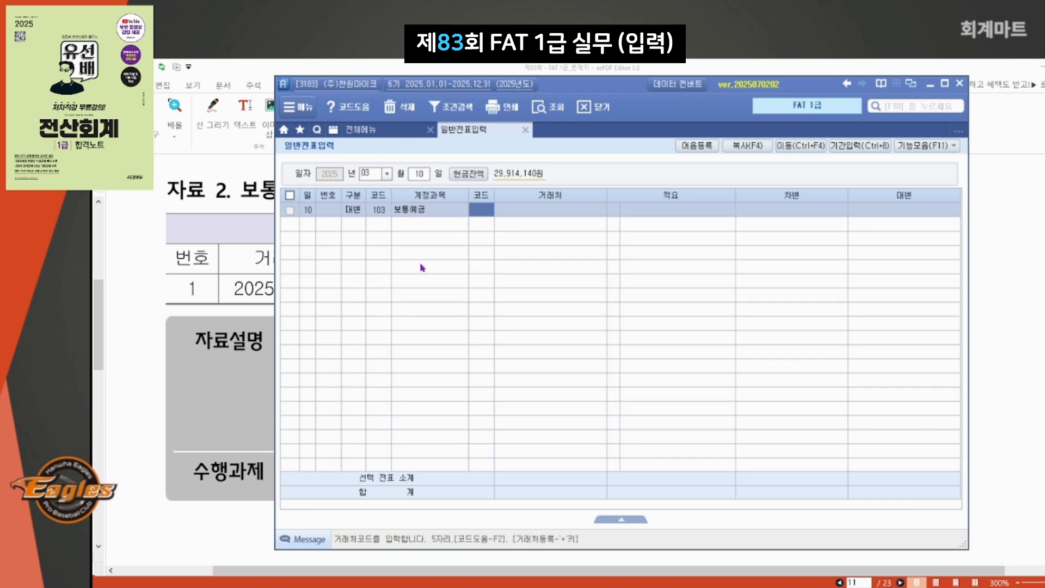
Step: Assign 98005 국민은행(보통) as the 보통예금 line's 거래처 and set its 대변 amount to 256,000
{"action": "left_click", "coordinate": [214, 259]}
{"action": "key", "text": "alt+Tab"}
{"action": "key", "text": "Return"}
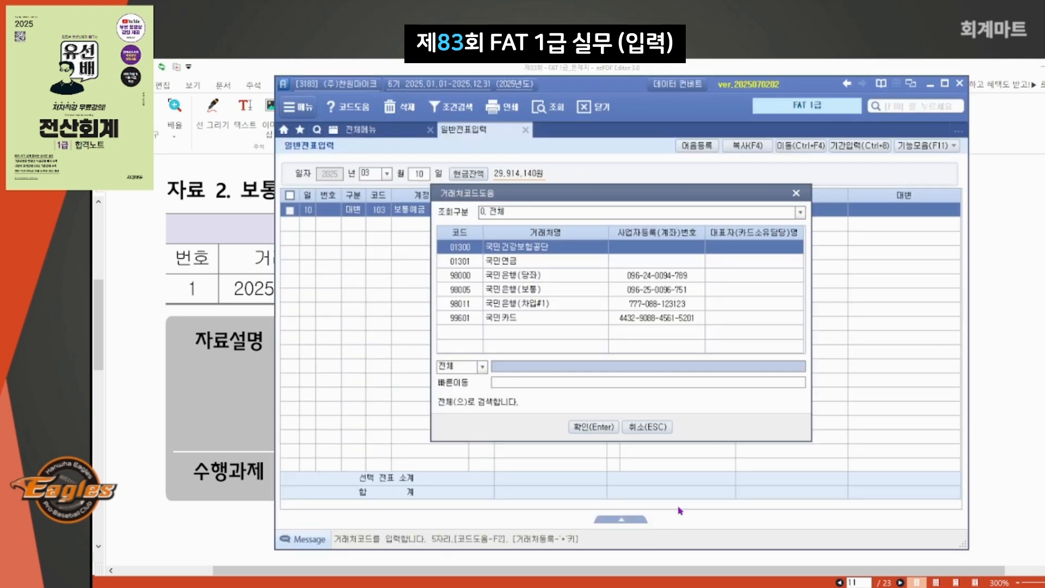
{"action": "key", "text": "Down"}
{"action": "key", "text": "Down"}
{"action": "key", "text": "Down"}
{"action": "key", "text": "Return"}
{"action": "key", "text": "Return"}
{"action": "key", "text": "Return"}
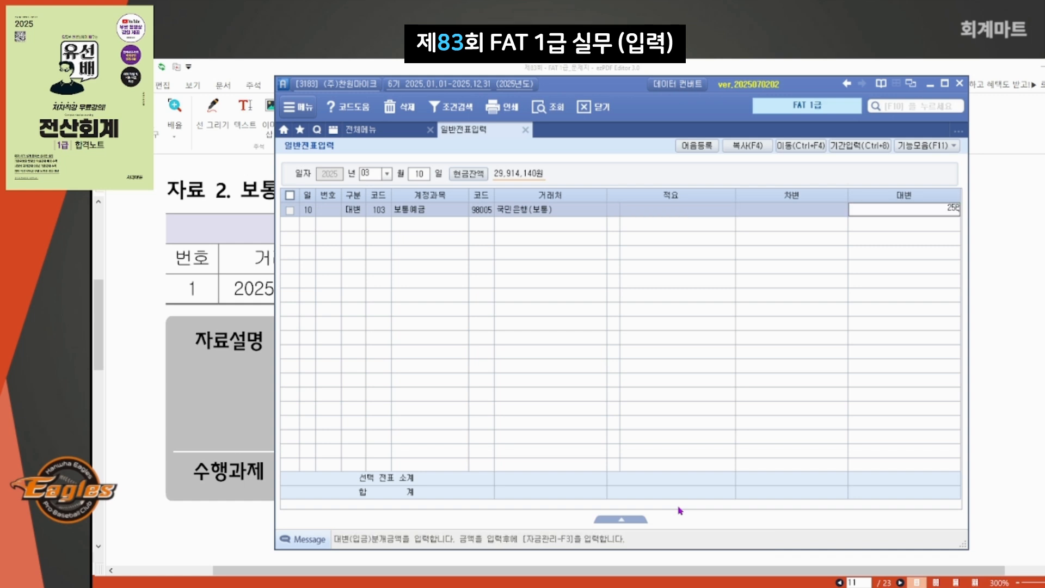
{"action": "type", "text": "2560000"}
{"action": "key", "text": "Return"}
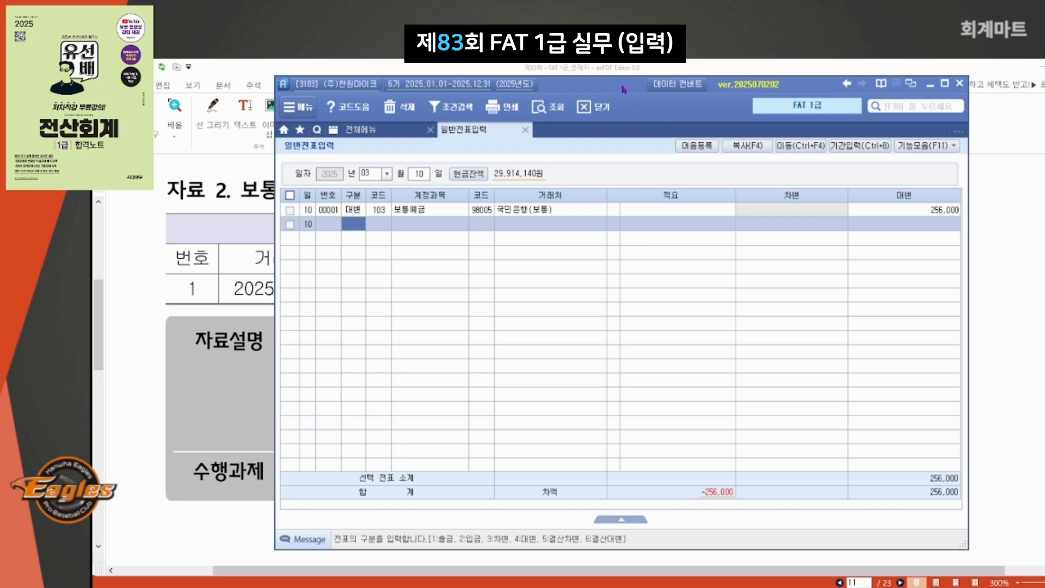
Step: Add a 차변 line for account 254 예수금 with an amount of 128,000 and no 거래처
{"action": "left_click_drag", "start_coordinate": [624, 88], "coordinate": [590, 133]}
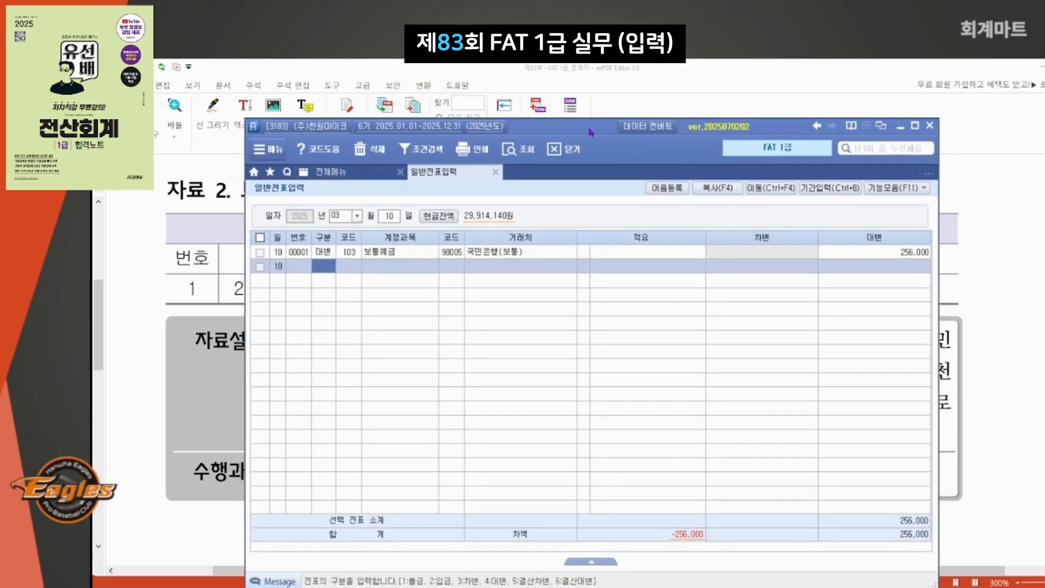
{"action": "type", "text": "3"}
{"action": "key", "text": "Return"}
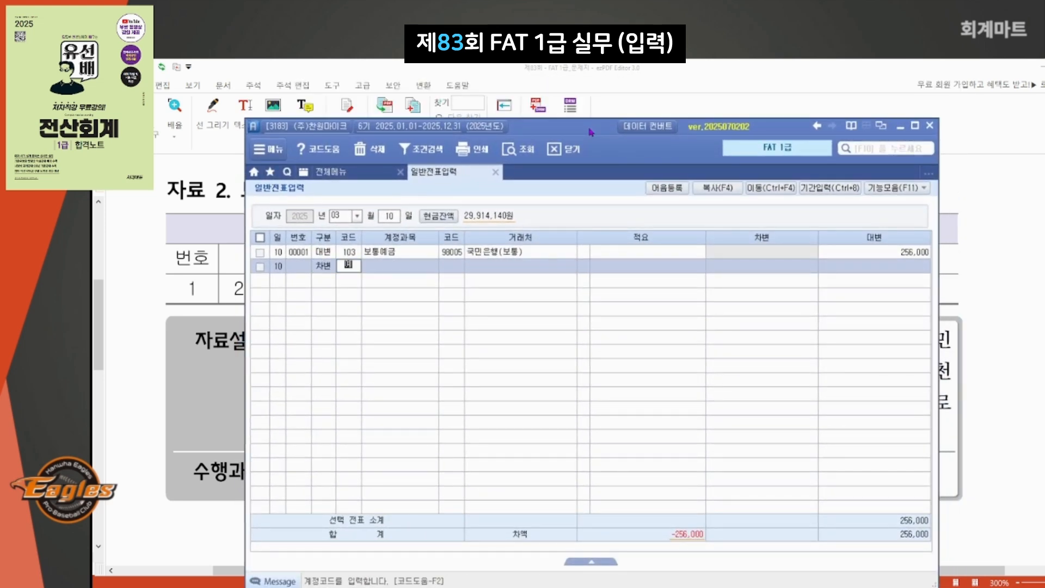
{"action": "type", "text": "예수"}
{"action": "key", "text": "Return"}
{"action": "key", "text": "Return"}
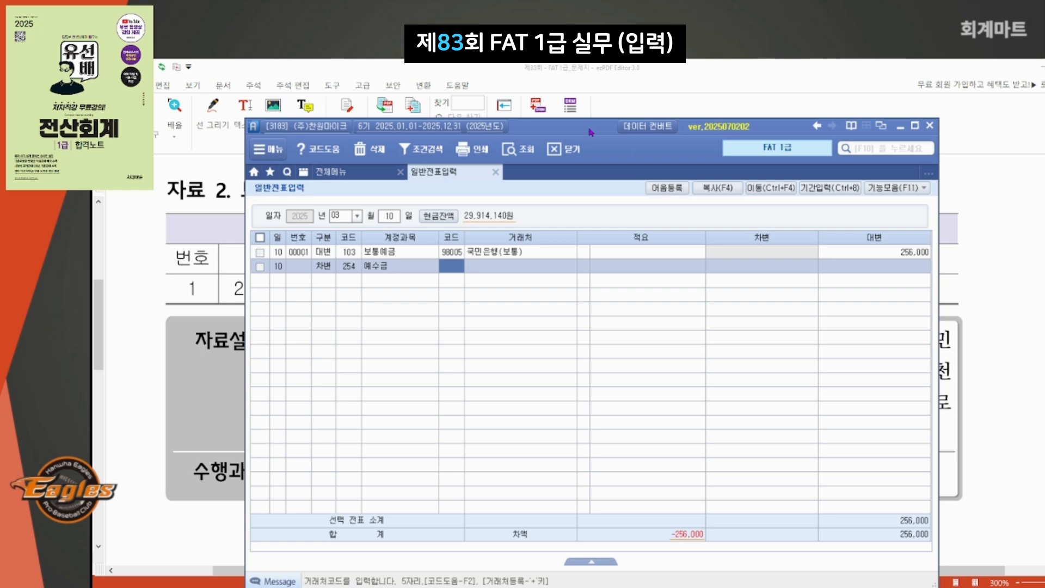
{"action": "key", "text": "Return"}
{"action": "key", "text": "Return"}
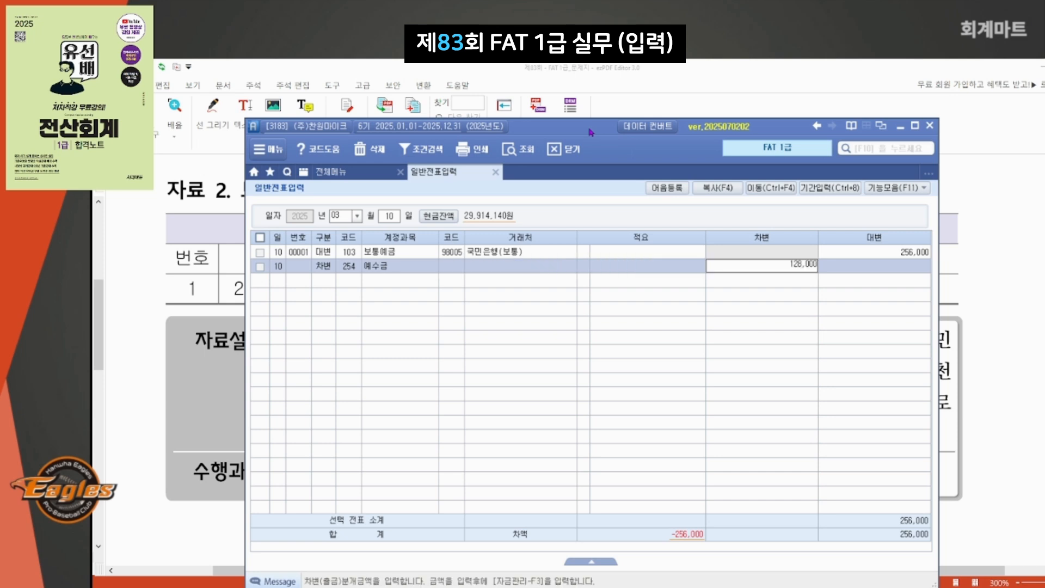
{"action": "type", "text": "128000"}
{"action": "key", "text": "Return"}
Step: Add a 차변 line for account 811 복리후생비 with an amount of 128,000 and no 거래처
{"action": "type", "text": "3"}
{"action": "key", "text": "Return"}
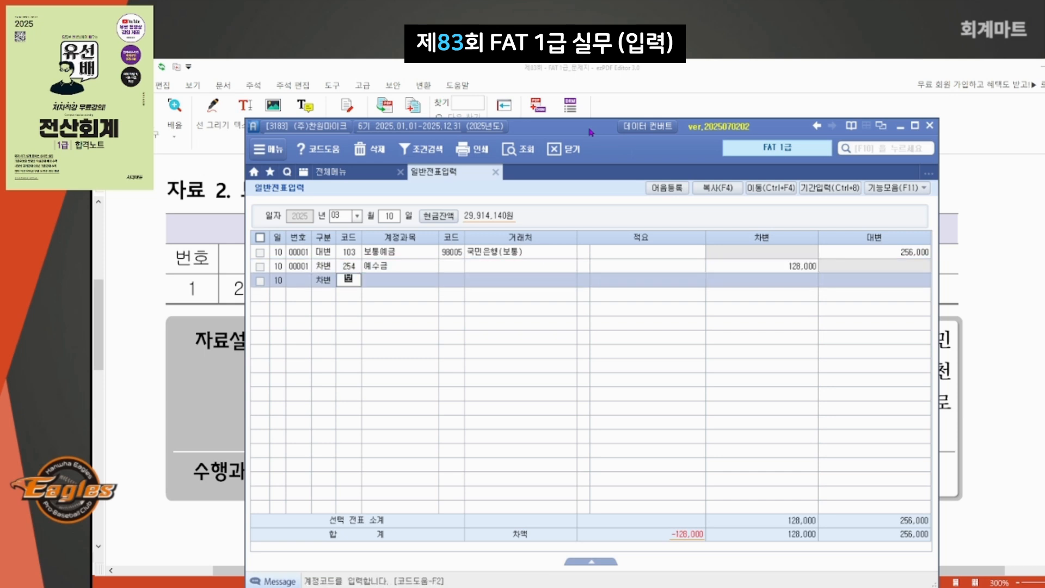
{"action": "type", "text": "복리"}
{"action": "key", "text": "Return"}
{"action": "key", "text": "Down"}
{"action": "key", "text": "Down"}
{"action": "key", "text": "Down"}
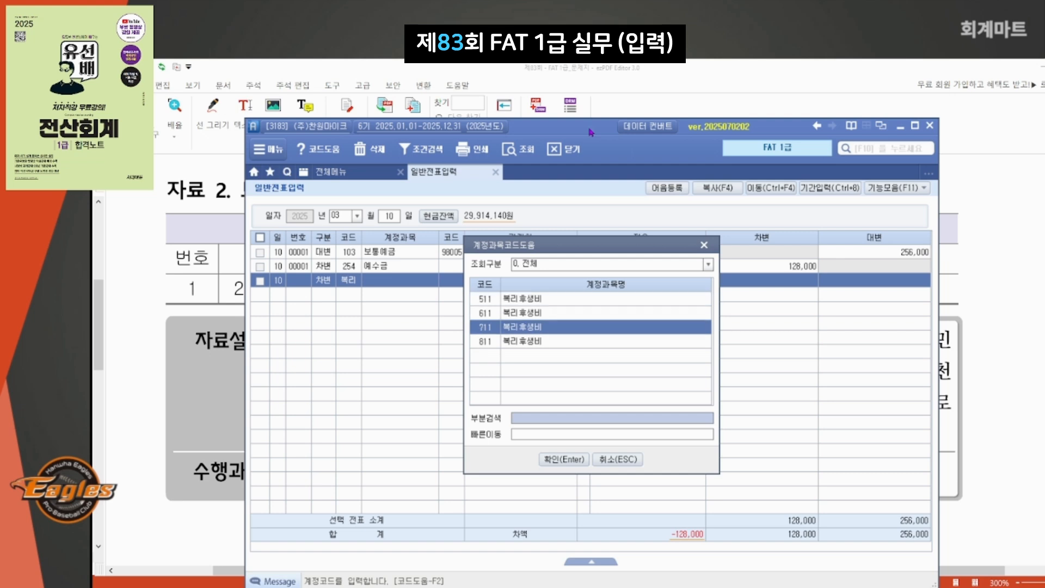
{"action": "key", "text": "Return"}
{"action": "key", "text": "Return"}
{"action": "key", "text": "Return"}
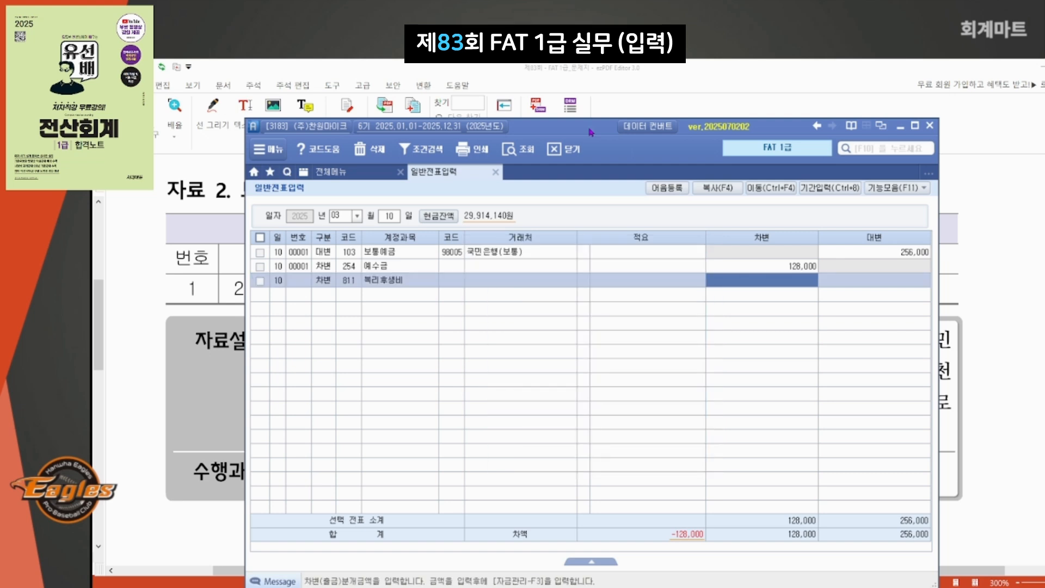
{"action": "type", "text": "128,000"}
{"action": "key", "text": "Return"}
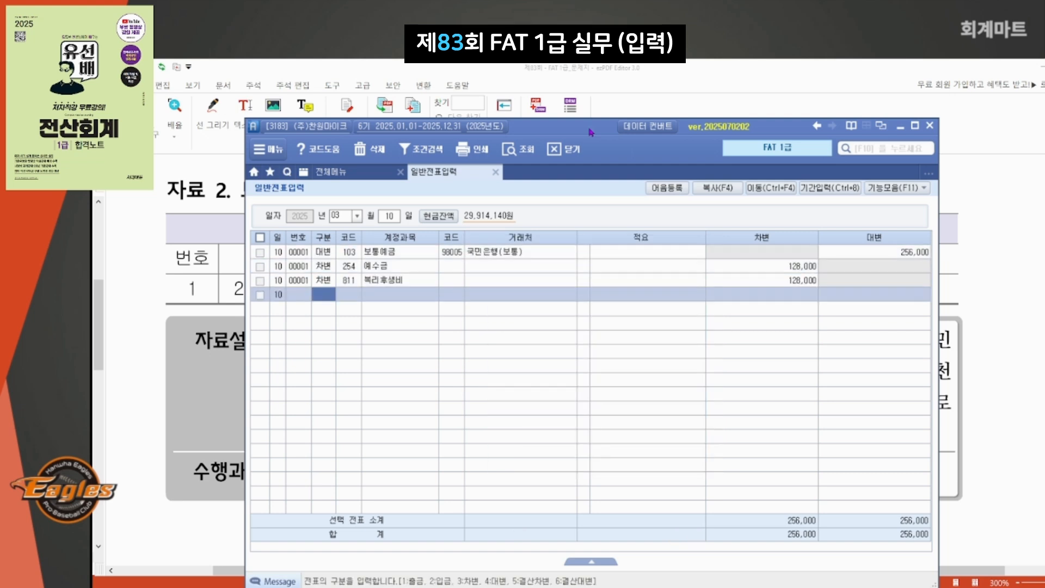
Step: Return to the problem PDF and bring up the 통장사본에 의한 거래입력 task with the 신한은행 거래내역
{"action": "left_click", "coordinate": [675, 71]}
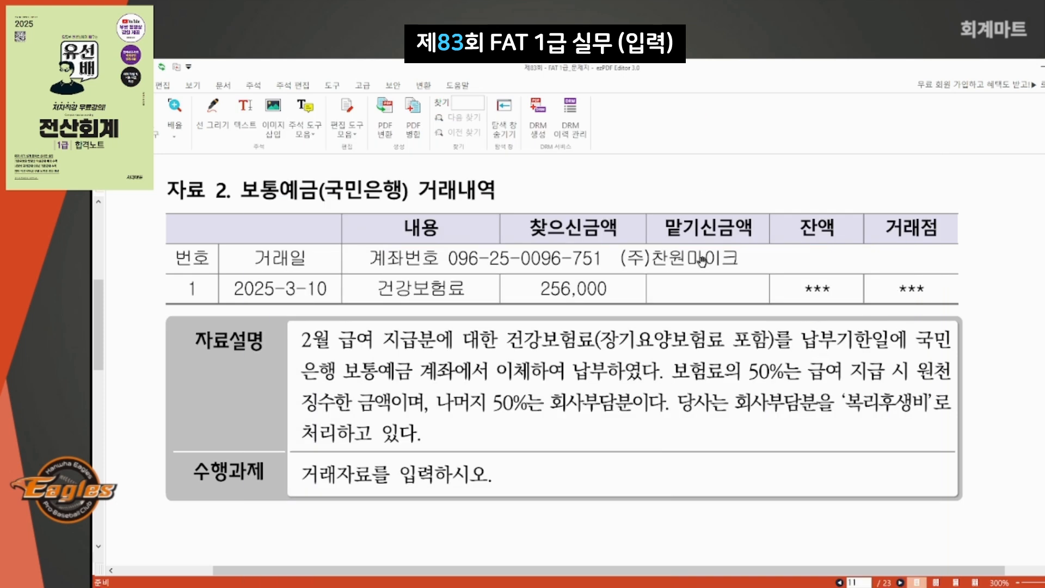
{"action": "scroll", "coordinate": [680, 343], "scroll_direction": "down", "scroll_amount": 10}
{"action": "left_click_drag", "start_coordinate": [631, 351], "coordinate": [623, 344]}
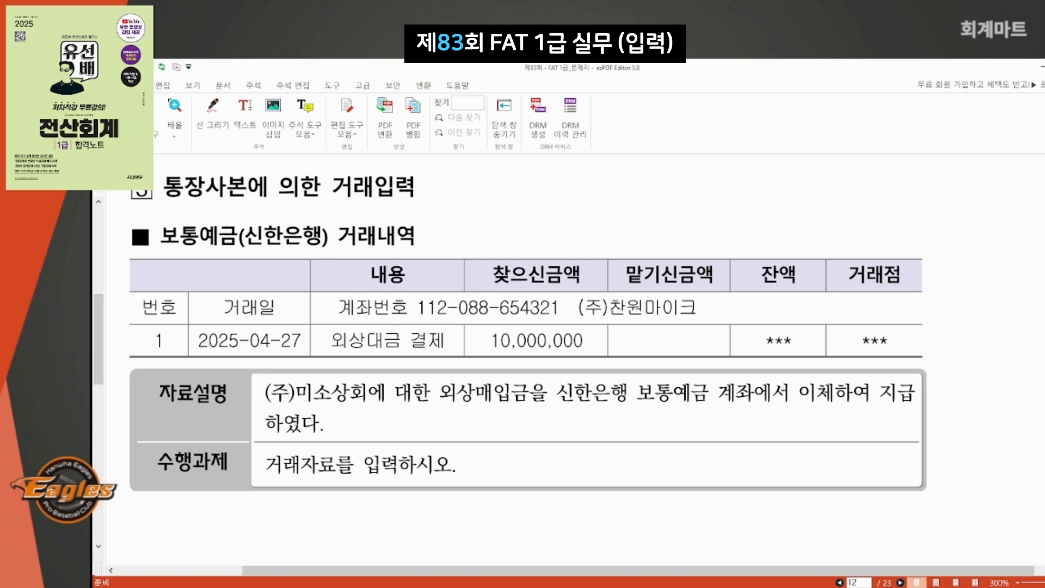
Step: Mark the withdrawn amount, 외상매입금 and 보통예금 계좌 in the 신한은행 task, and clear the marks
{"action": "left_click_drag", "start_coordinate": [571, 348], "coordinate": [590, 341]}
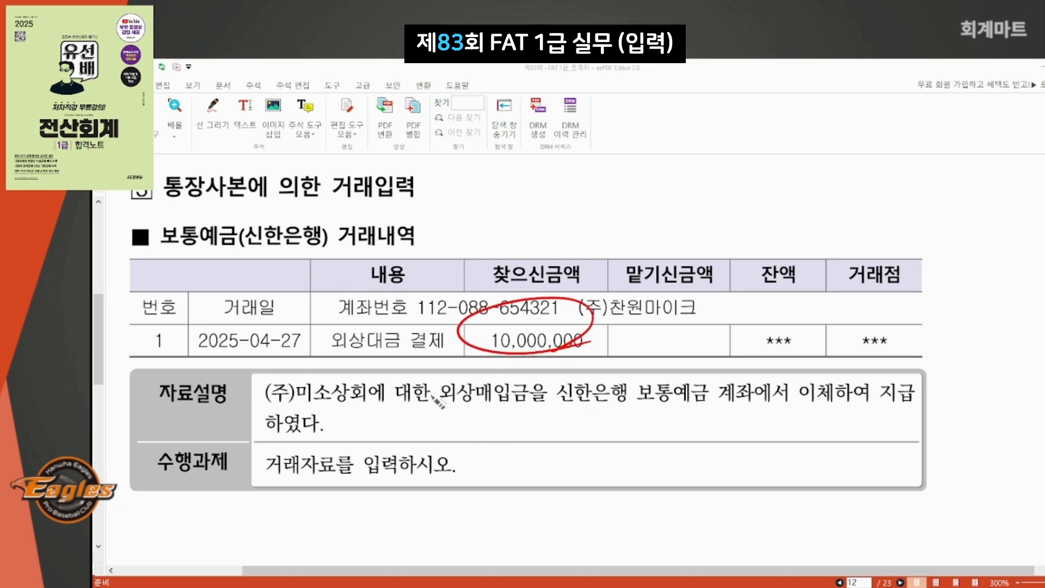
{"action": "left_click_drag", "start_coordinate": [436, 400], "coordinate": [546, 400]}
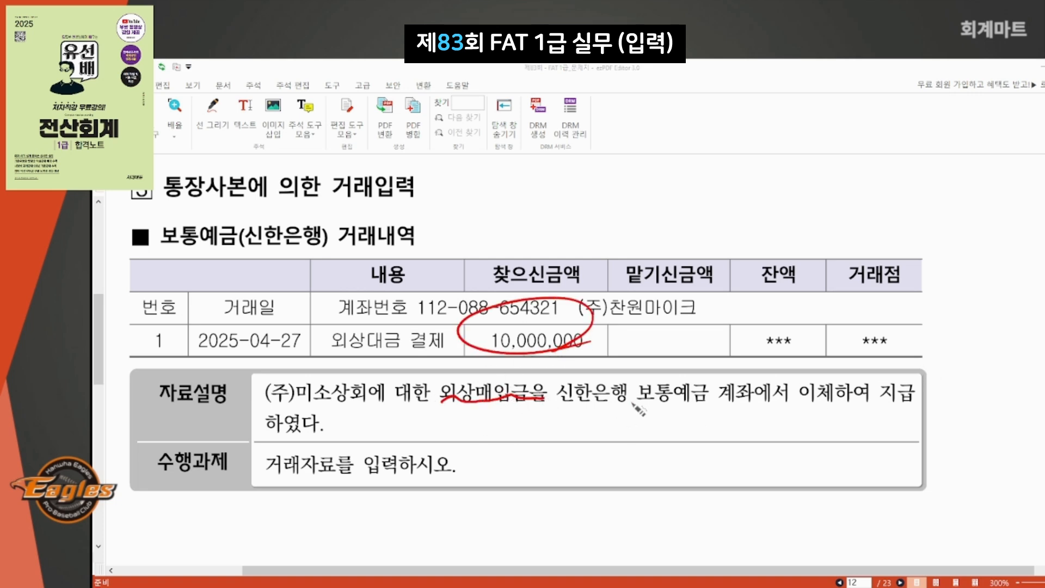
{"action": "left_click_drag", "start_coordinate": [633, 406], "coordinate": [761, 399]}
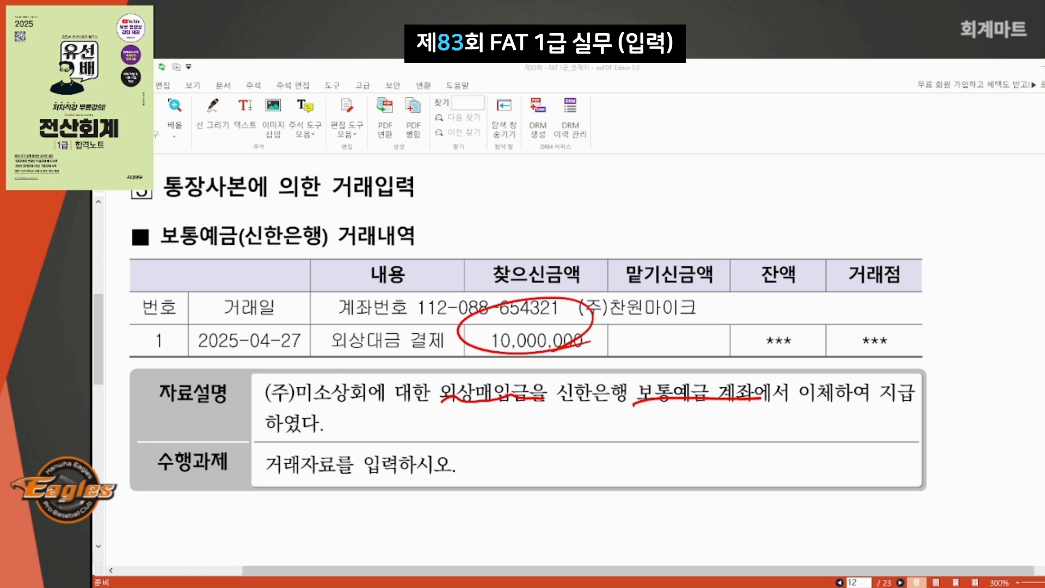
{"action": "key", "text": "Escape"}
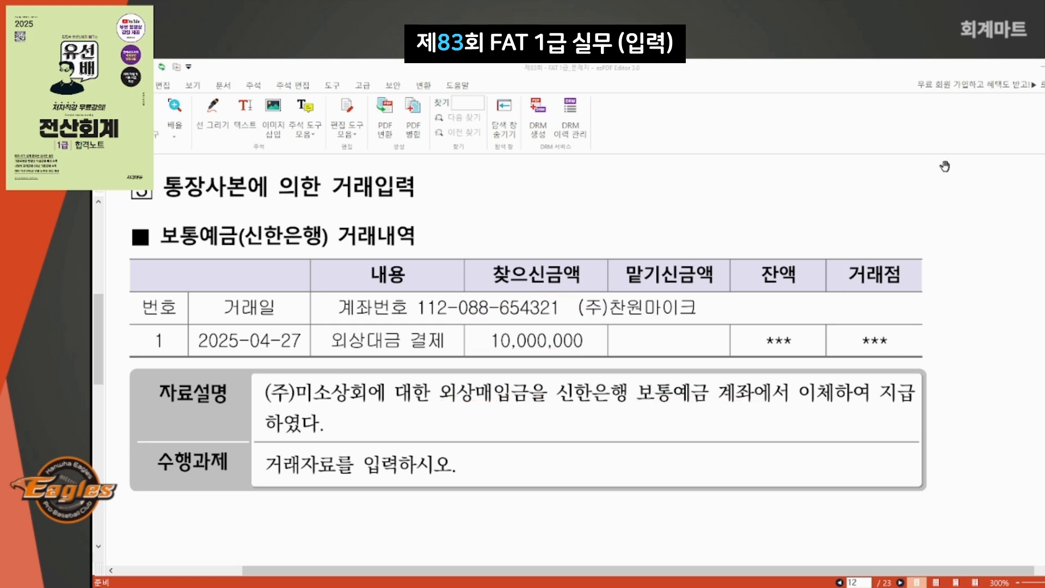
Step: Switch to 일반전표입력 in the accounting program and set the voucher date to 04월 27일
{"action": "scroll", "coordinate": [944, 166], "scroll_direction": "down", "scroll_amount": 3}
{"action": "key", "text": "alt+Tab"}
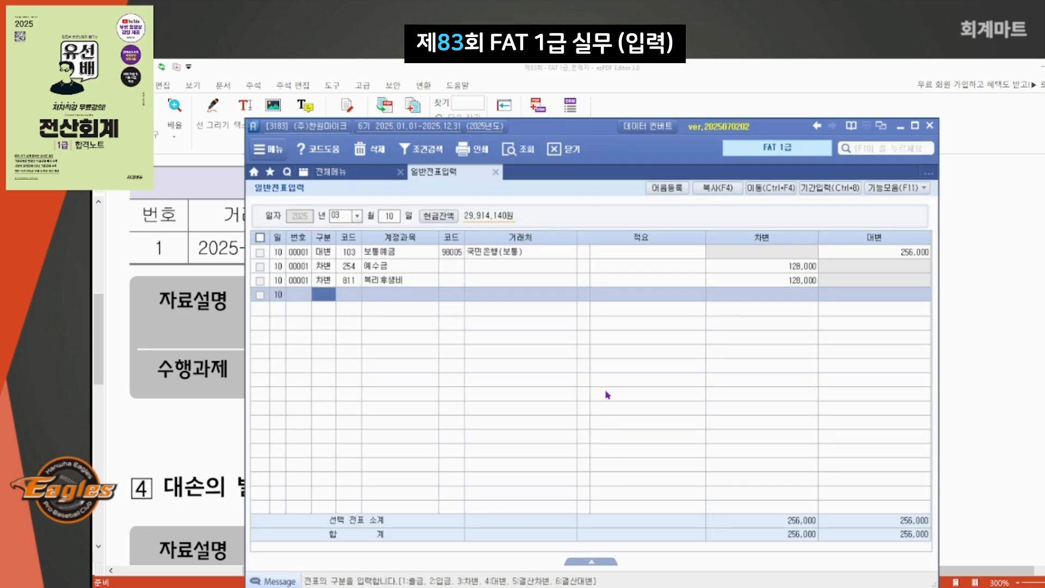
{"action": "left_click_drag", "start_coordinate": [609, 148], "coordinate": [503, 298]}
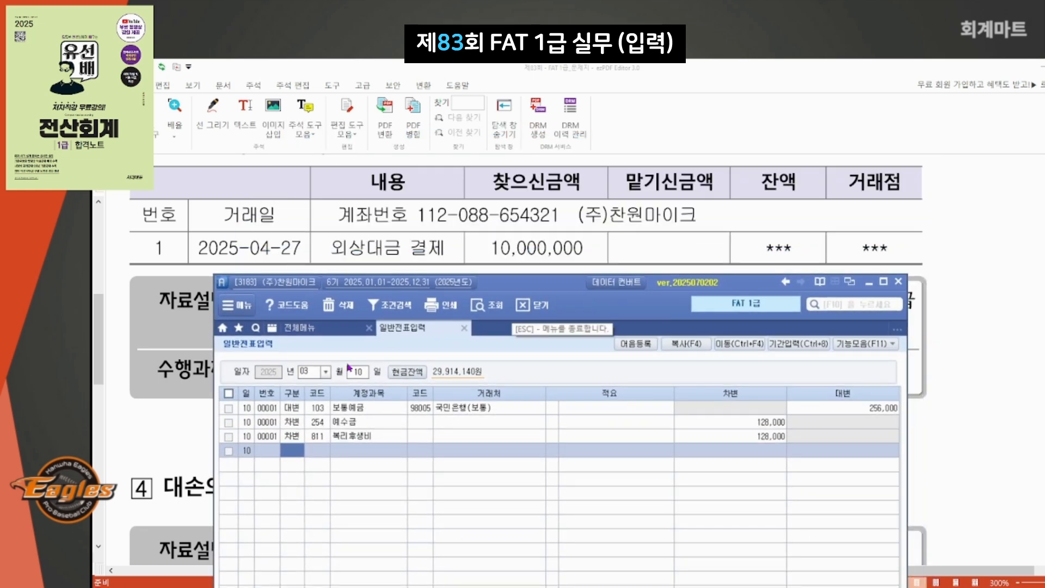
{"action": "left_click", "coordinate": [306, 372]}
{"action": "type", "text": "0427"}
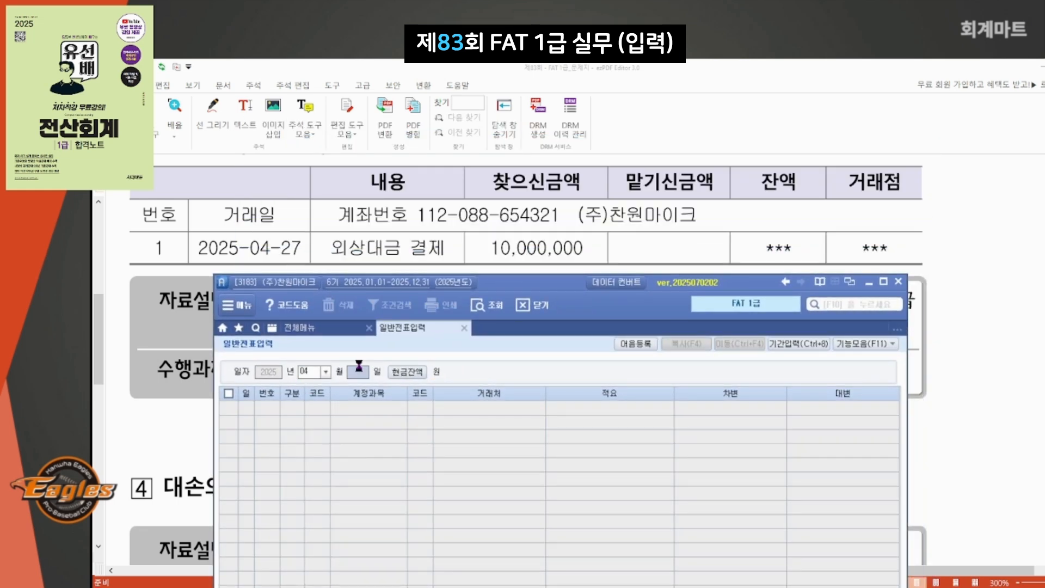
{"action": "key", "text": "Return"}
Step: Add a 대변 line for account 103 보통예금 with 거래처 98001 신한은행(보통) and an amount of 10,000,000
{"action": "type", "text": "4"}
{"action": "key", "text": "Return"}
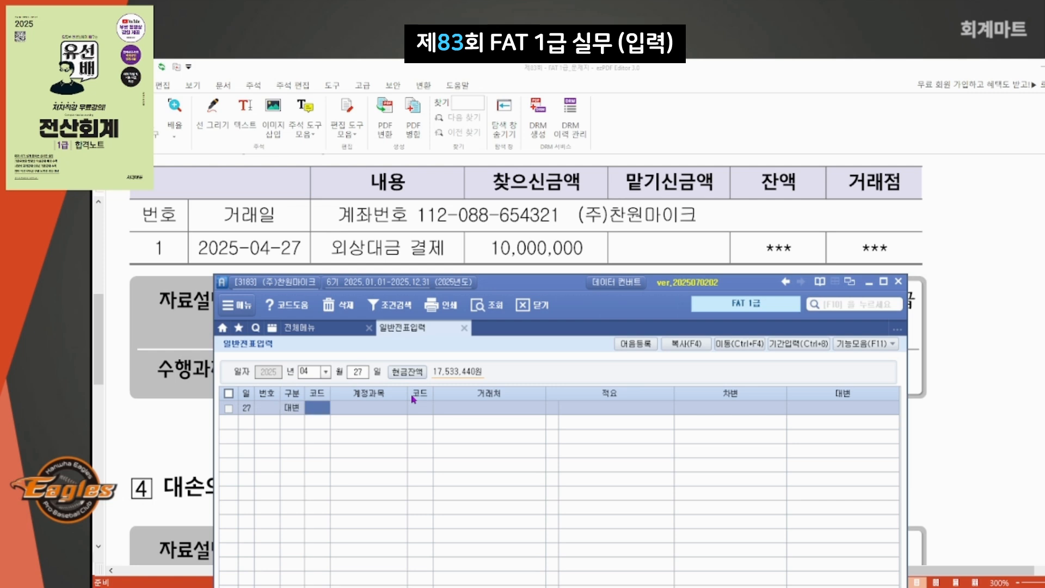
{"action": "key", "text": "Return"}
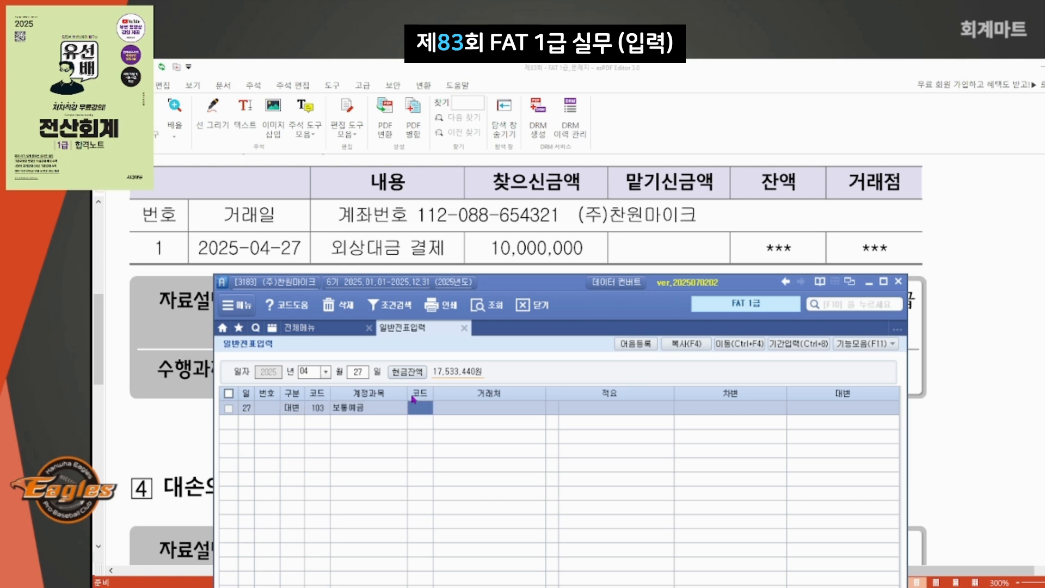
{"action": "scroll", "coordinate": [531, 251], "scroll_direction": "up", "scroll_amount": 2}
{"action": "scroll", "coordinate": [530, 250], "scroll_direction": "down", "scroll_amount": 2}
{"action": "scroll", "coordinate": [531, 257], "scroll_direction": "down", "scroll_amount": 1}
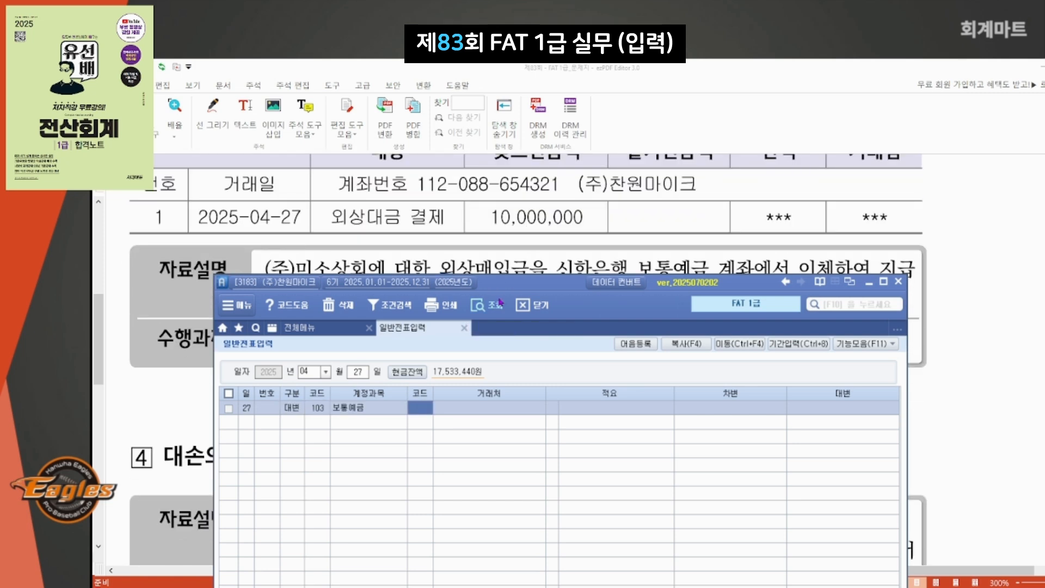
{"action": "type", "text": "신한"}
{"action": "key", "text": "Return"}
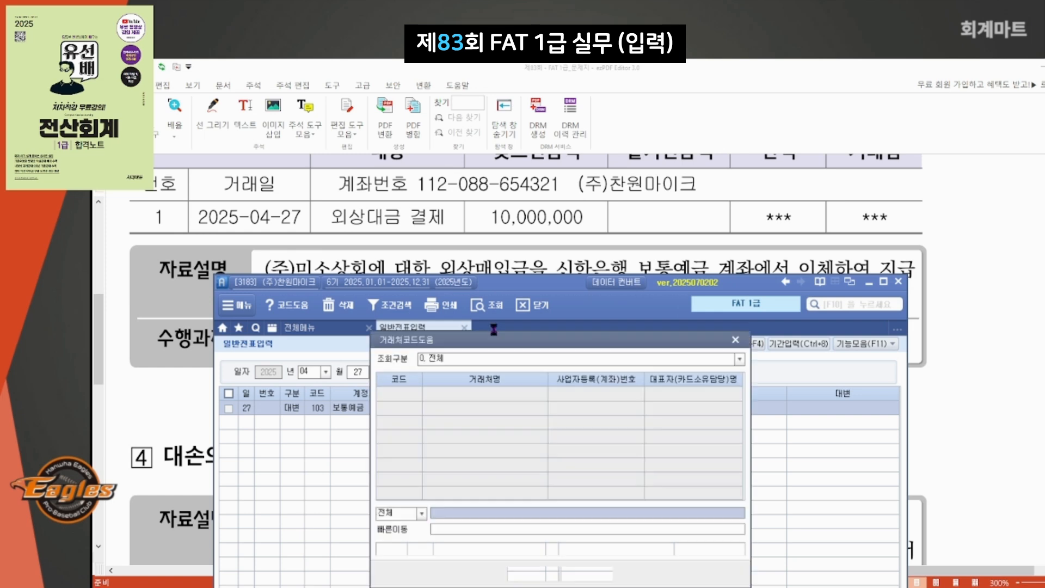
{"action": "key", "text": "Return"}
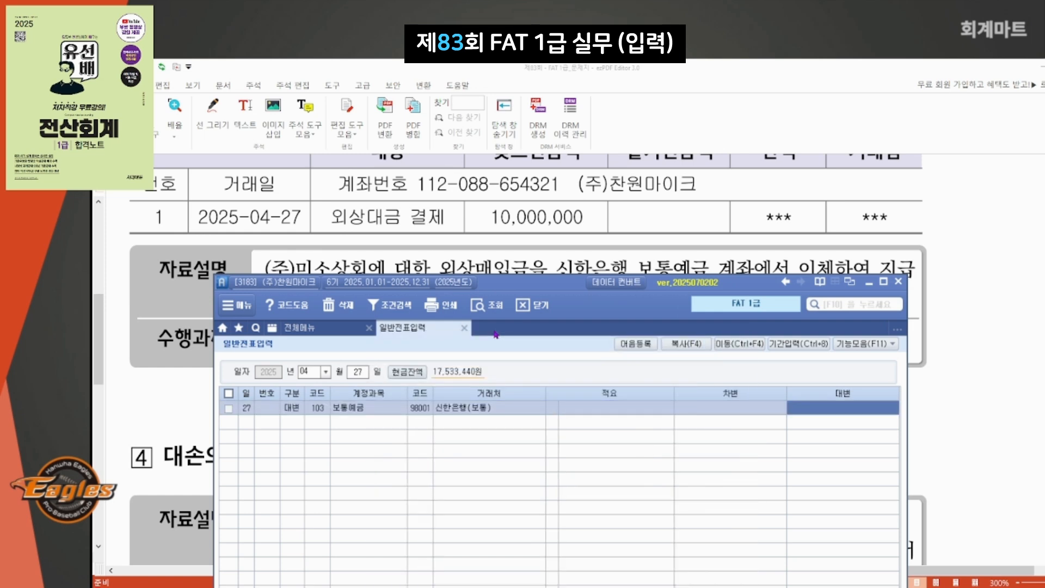
{"action": "type", "text": "10,000,000"}
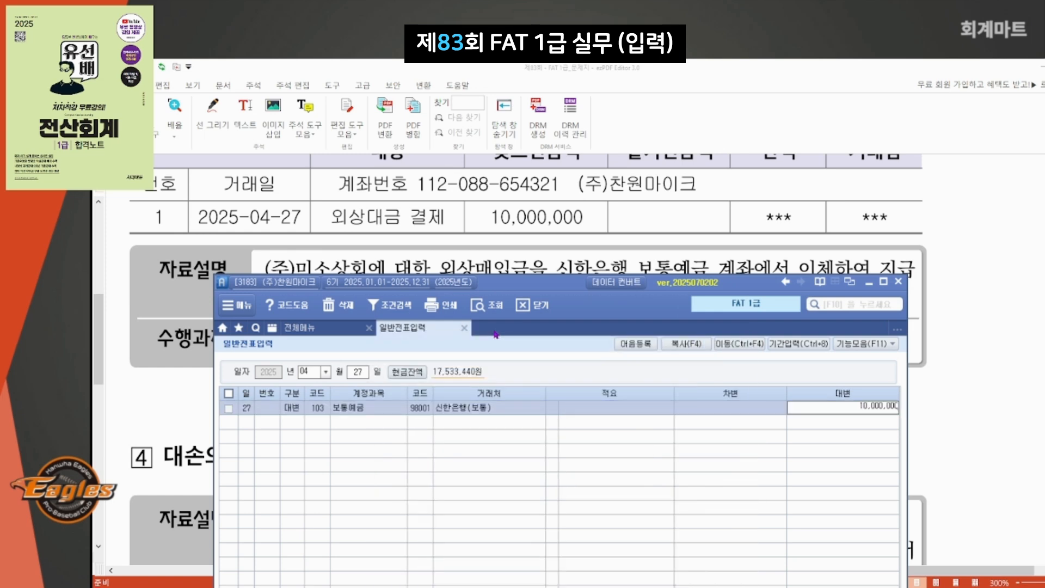
{"action": "key", "text": "Return"}
Step: Start a 차변 line for account 251 외상매입금
{"action": "type", "text": "3"}
{"action": "key", "text": "Return"}
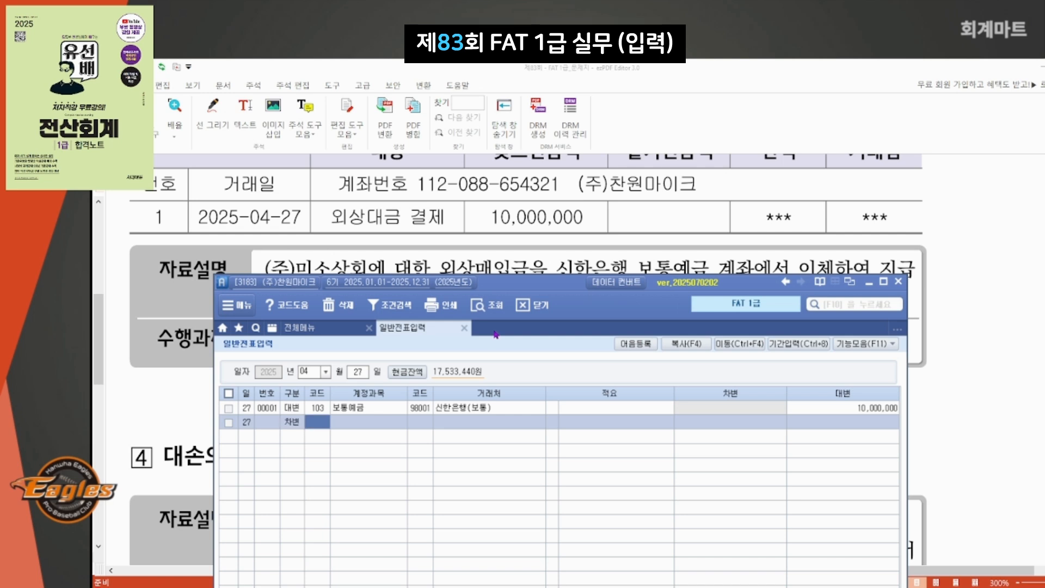
{"action": "type", "text": "외상"}
{"action": "key", "text": "Return"}
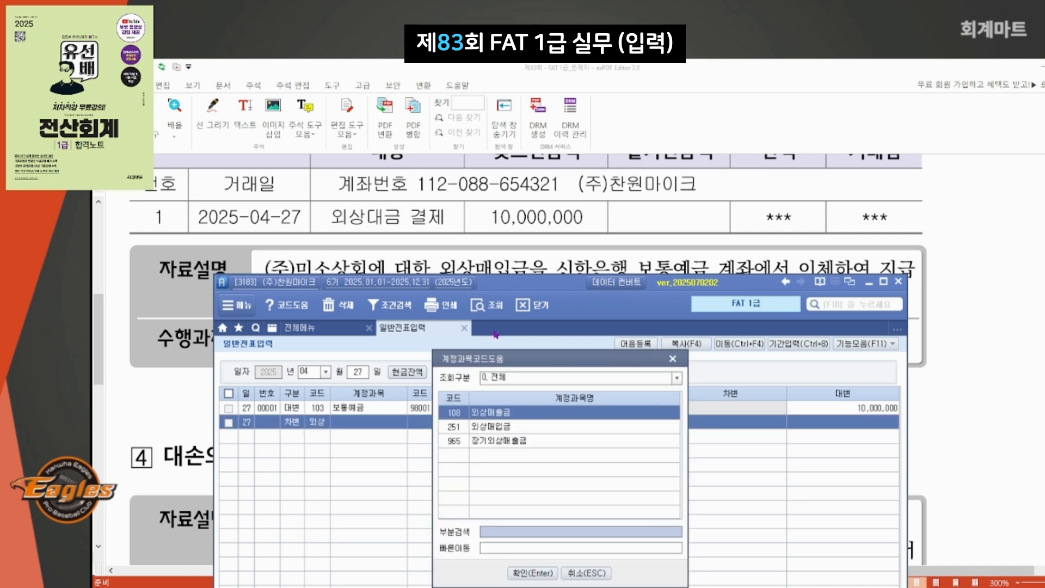
{"action": "key", "text": "Down"}
{"action": "key", "text": "Return"}
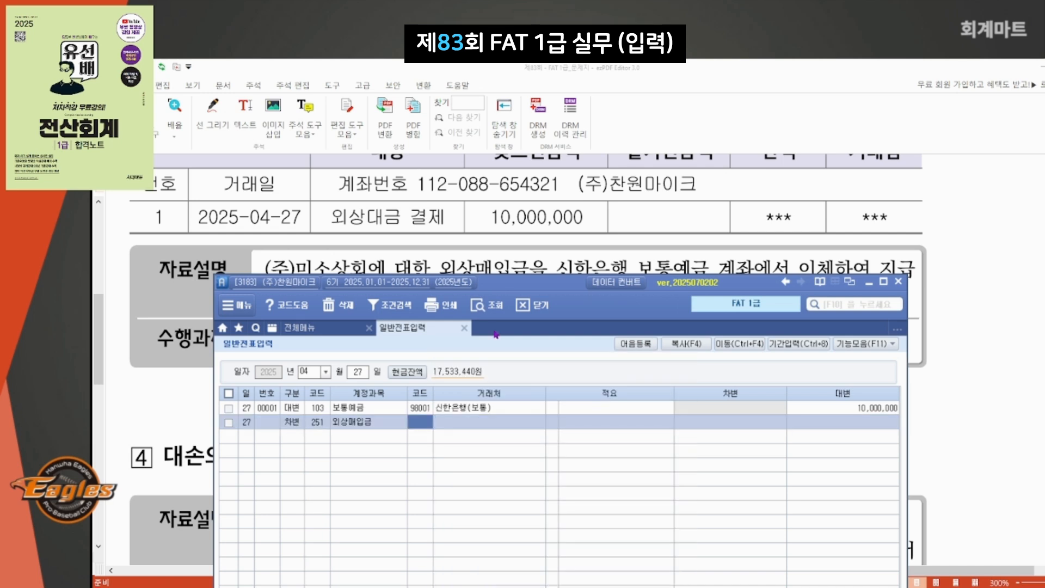
Step: Assign 05007 (주)미소상회 as the 외상매입금 line's 거래처 and set its 차변 amount to 10,000,000
{"action": "type", "text": "미소"}
{"action": "key", "text": "Return"}
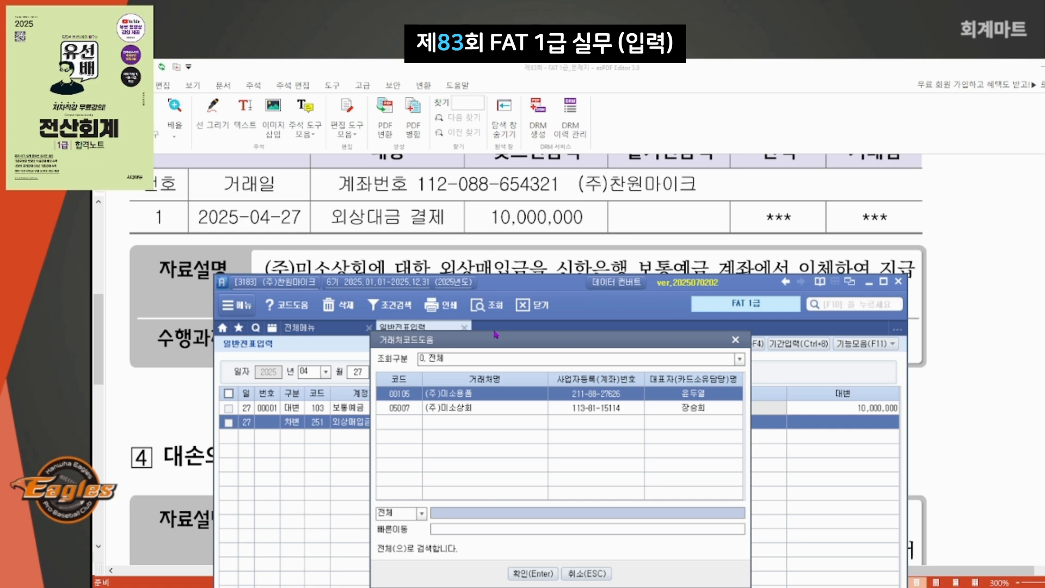
{"action": "key", "text": "Down"}
{"action": "key", "text": "Return"}
{"action": "key", "text": "Return"}
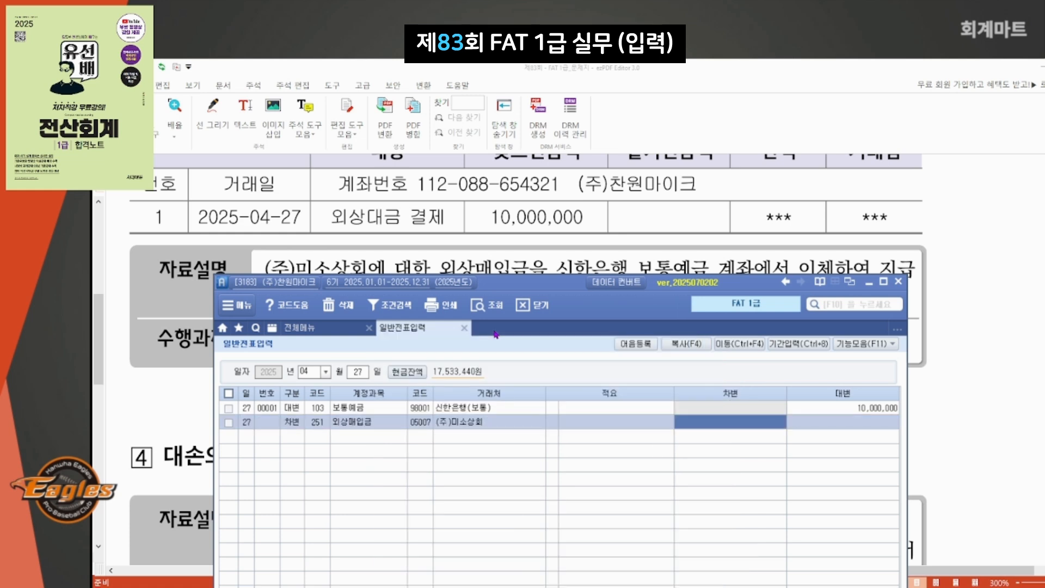
{"action": "type", "text": "10,000,000"}
{"action": "key", "text": "Return"}
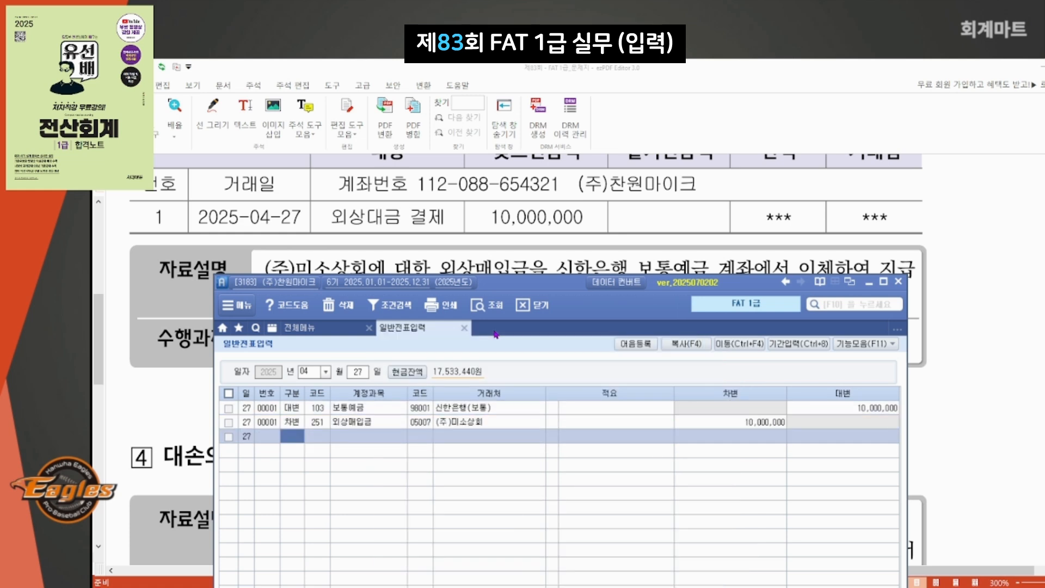
Step: Return to the problem PDF and bring the 대손의 발생과 설정 task fully into view
{"action": "left_click", "coordinate": [915, 275]}
{"action": "scroll", "coordinate": [827, 265], "scroll_direction": "down", "scroll_amount": 5}
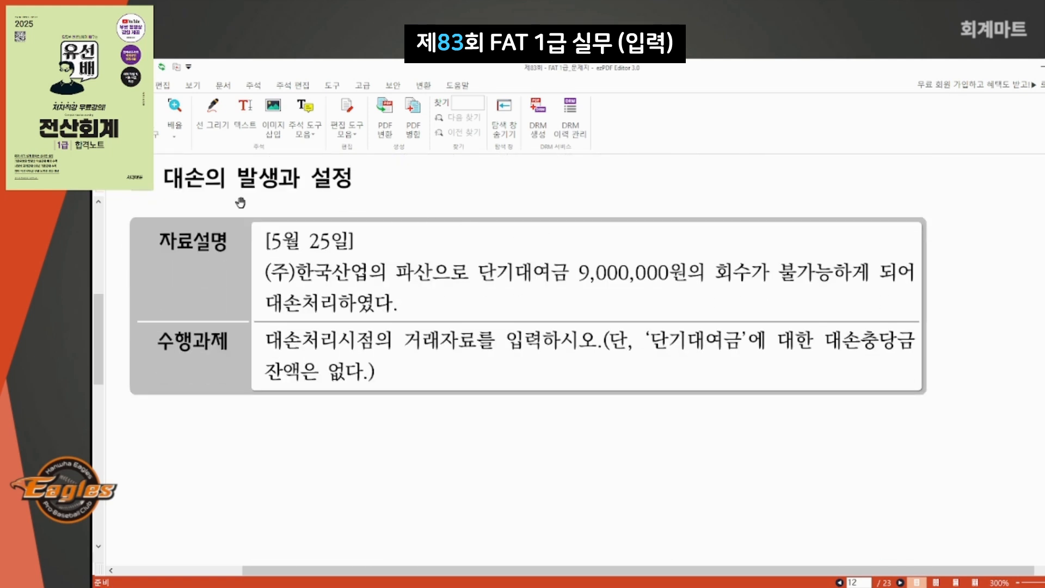
{"action": "left_click_drag", "start_coordinate": [241, 202], "coordinate": [273, 204]}
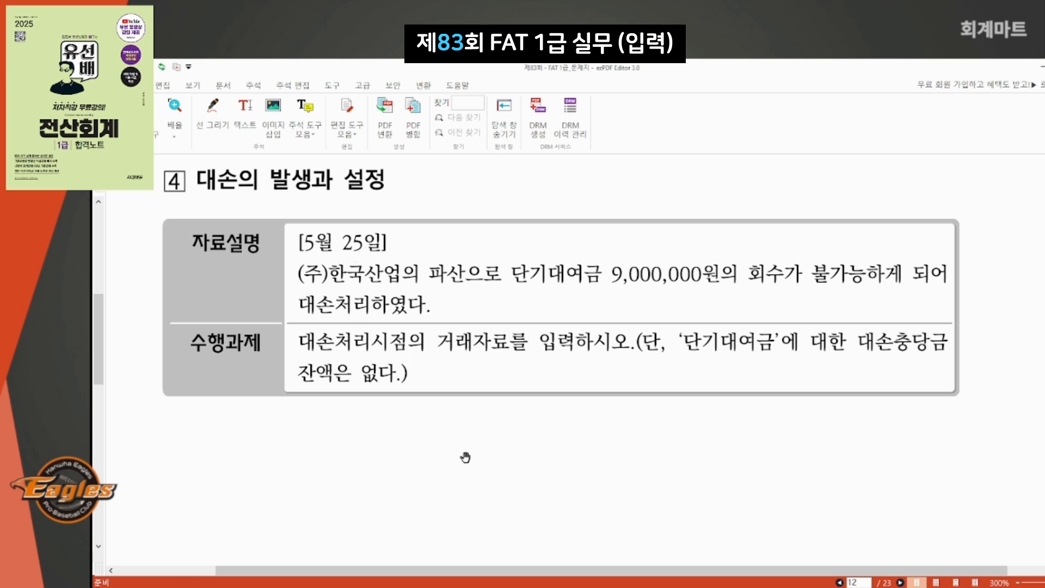
Step: Underline 단기대여금 9,000,000원 and 대손처리 in the 5월 25일 task description
{"action": "key", "text": "alt+Tab"}
{"action": "left_click_drag", "start_coordinate": [506, 283], "coordinate": [728, 284]}
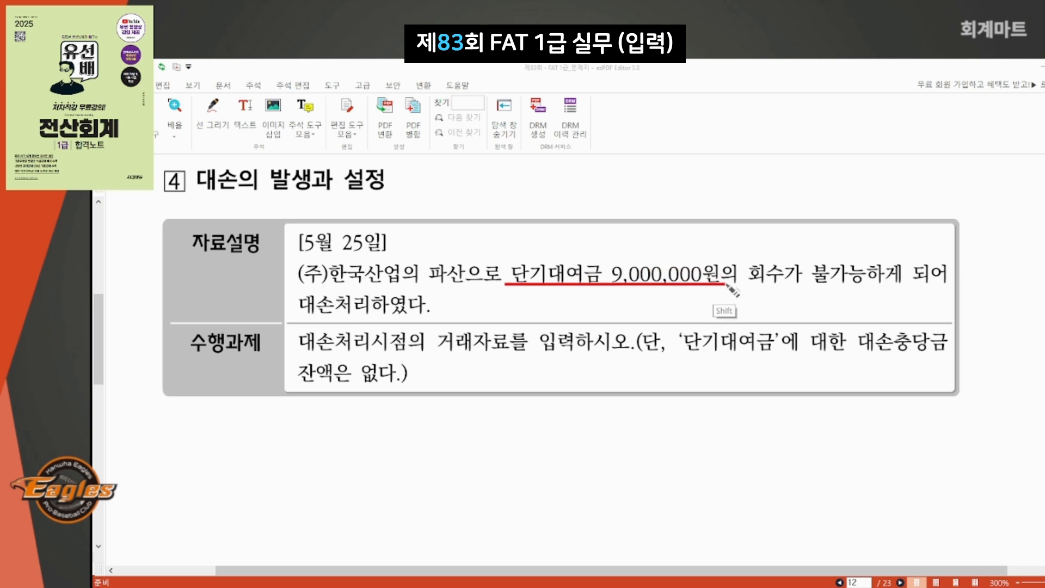
{"action": "left_click_drag", "start_coordinate": [301, 313], "coordinate": [374, 315]}
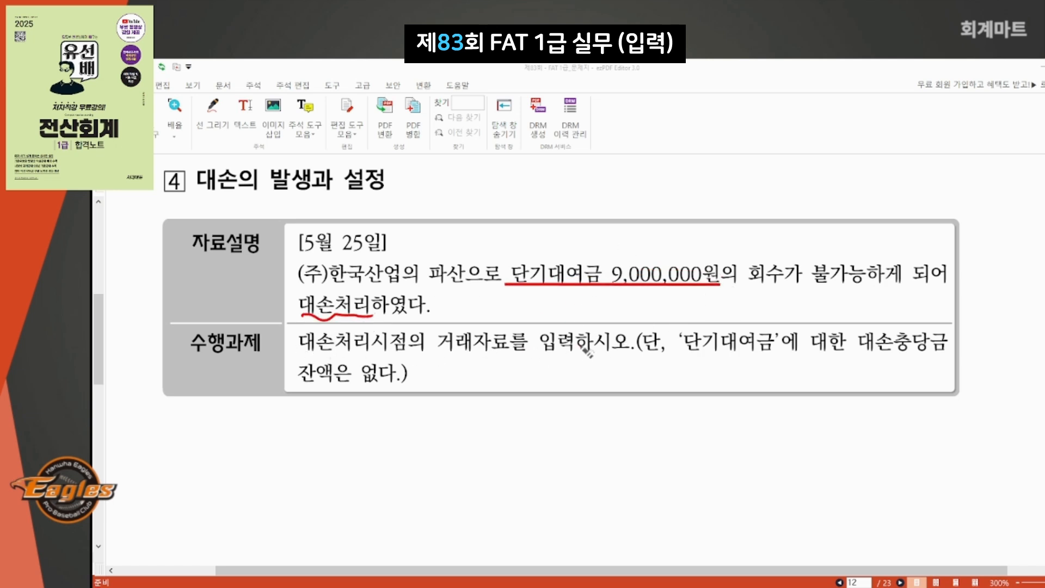
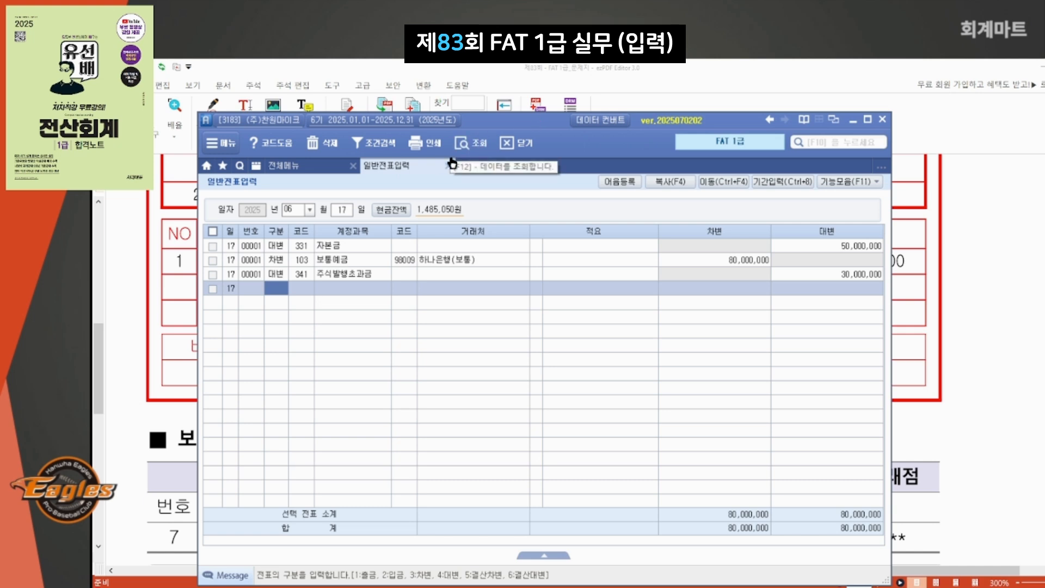
Step: Close 일반전표입력, and open 매입매출전표입력 with the date set to 07월 21일
{"action": "left_click", "coordinate": [447, 166]}
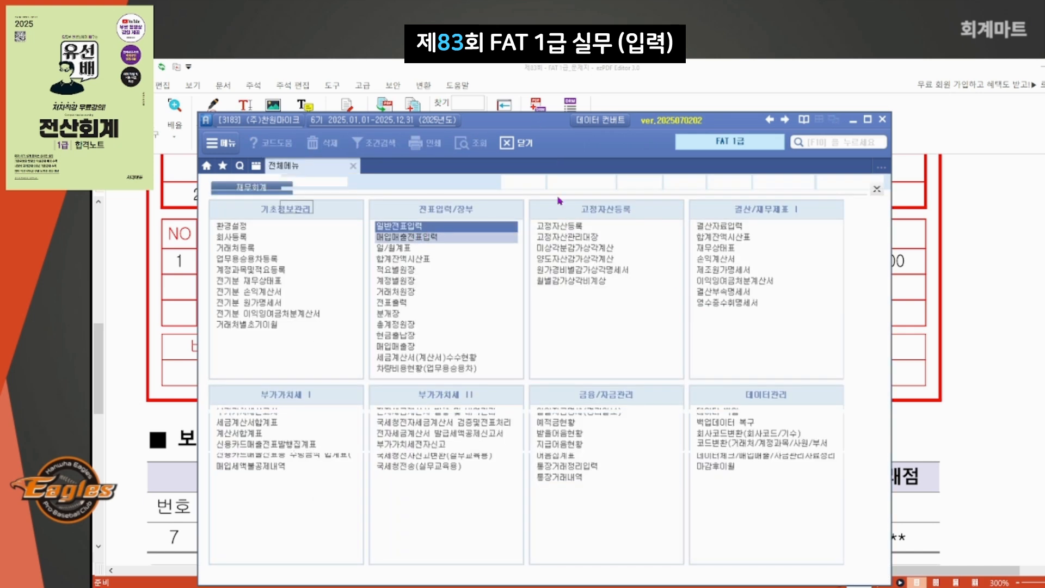
{"action": "left_click", "coordinate": [418, 240]}
{"action": "left_click_drag", "start_coordinate": [545, 124], "coordinate": [511, 320]}
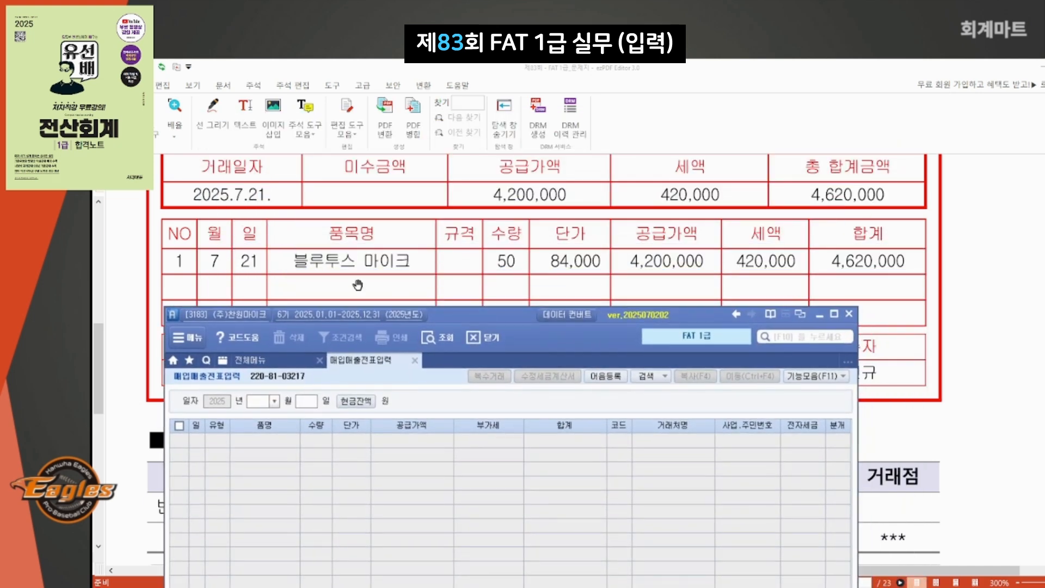
{"action": "type", "text": "0721"}
{"action": "key", "text": "Return"}
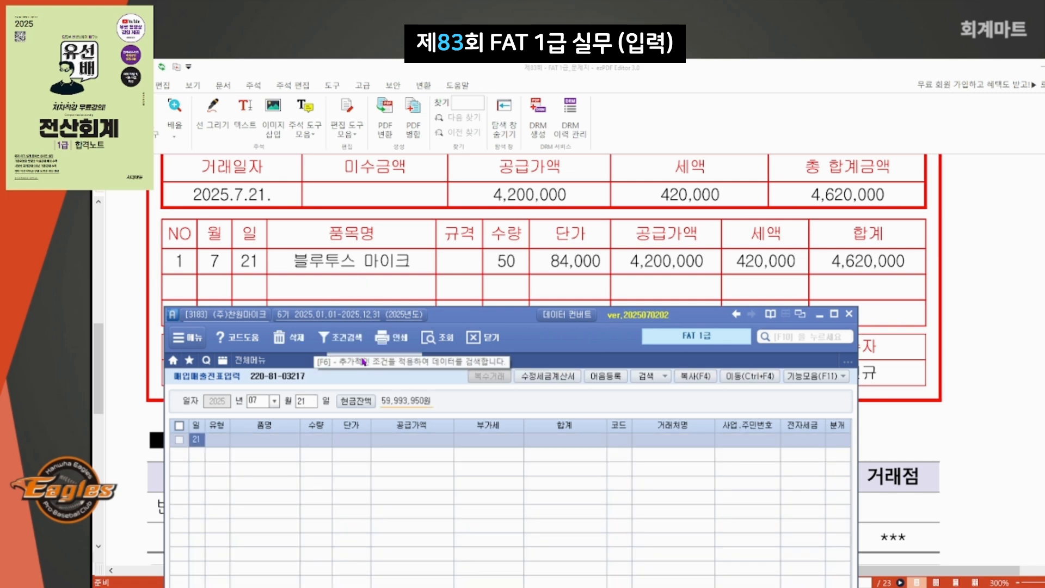
Step: Set the 21일 line's 유형 to 매출 11. 과세, leaving 품명, 수량 and 단가 blank
{"action": "key", "text": "Return"}
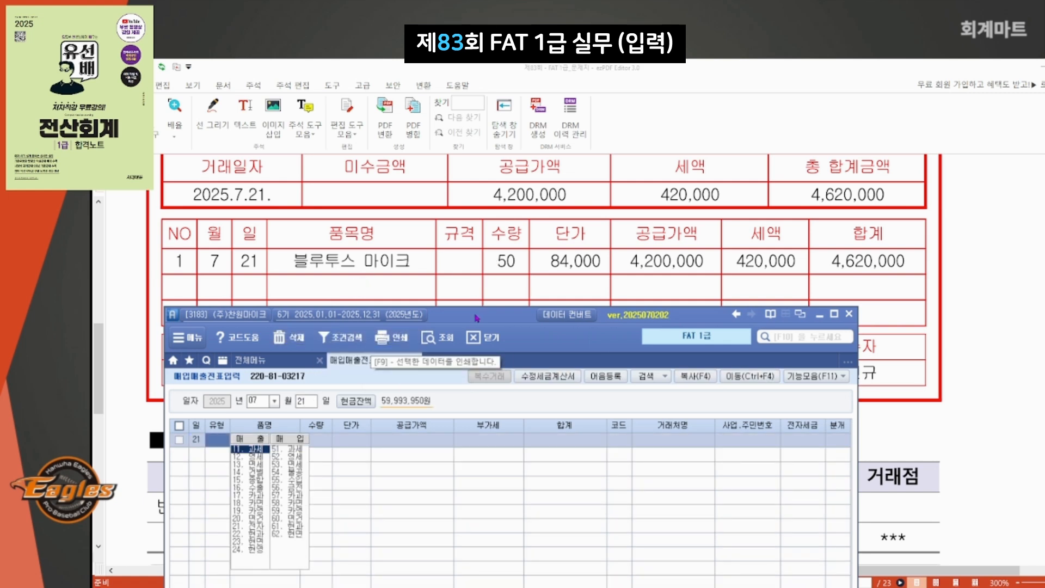
{"action": "left_click_drag", "start_coordinate": [477, 318], "coordinate": [519, 223]}
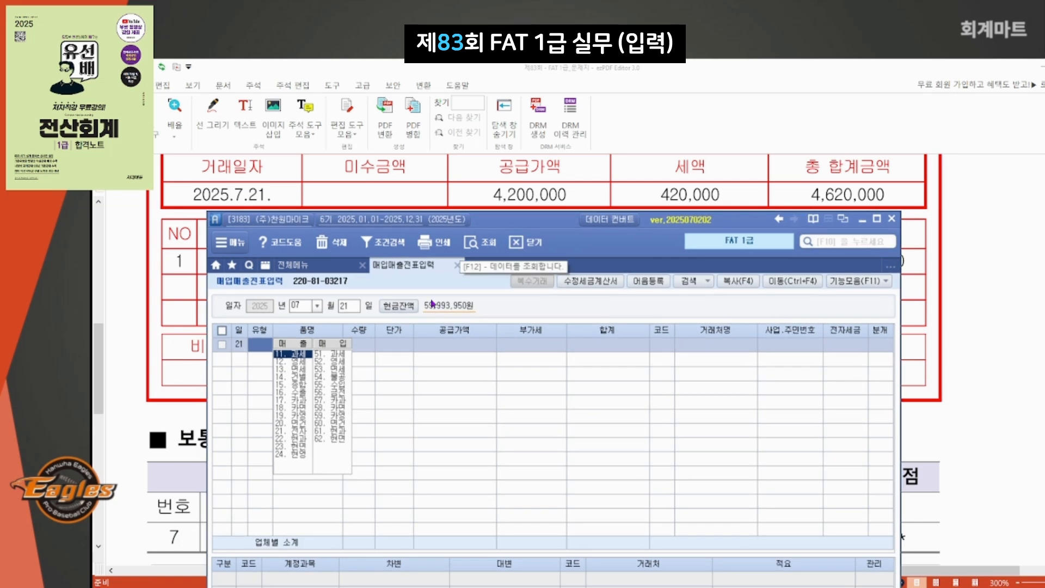
{"action": "left_click", "coordinate": [300, 357]}
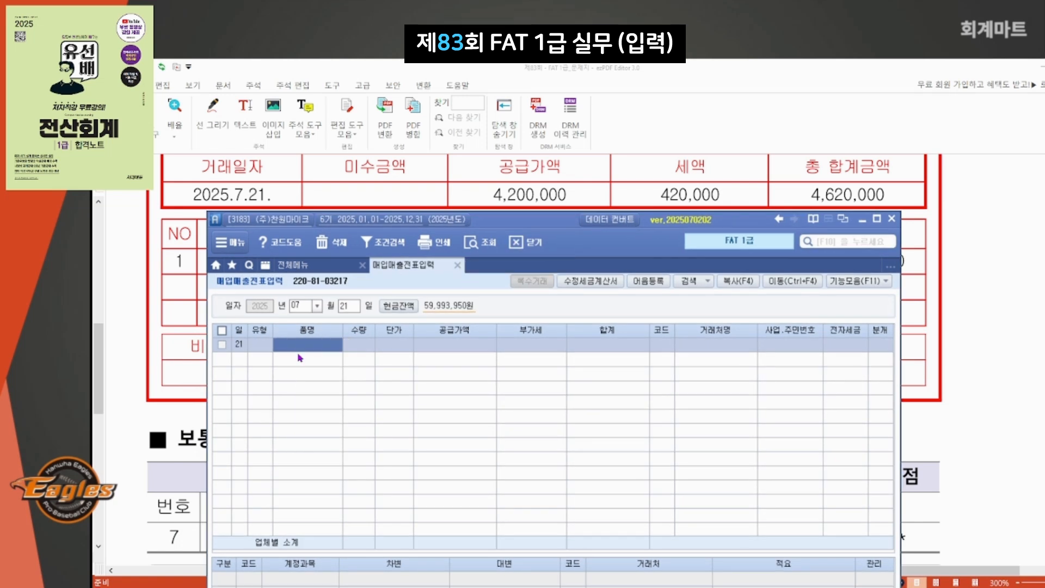
{"action": "left_click", "coordinate": [438, 350]}
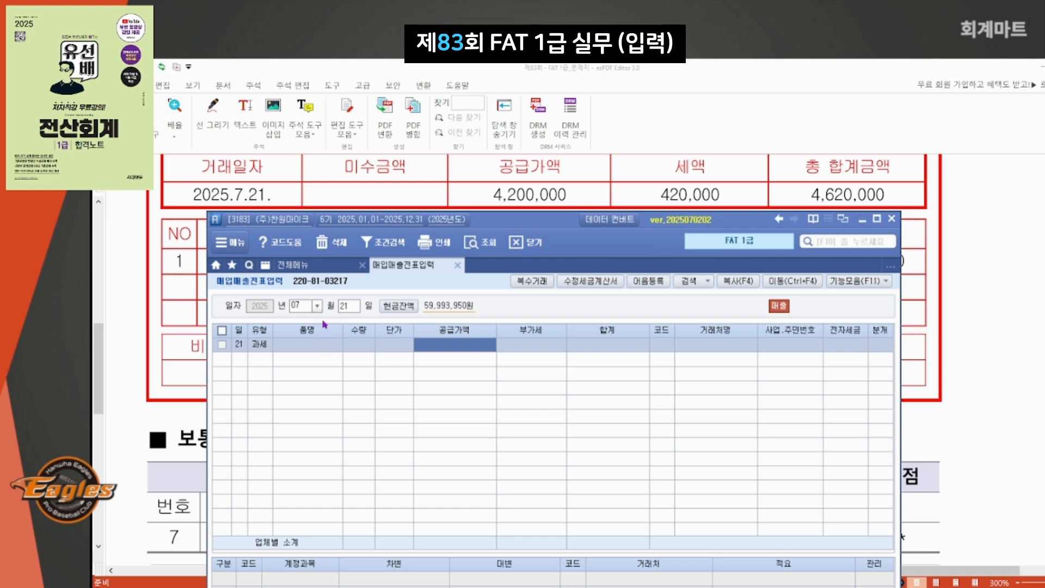
Step: Set the 과세 line's 공급가액 to 4,200,000 and accept the calculated 부가세
{"action": "left_click_drag", "start_coordinate": [552, 219], "coordinate": [534, 292]}
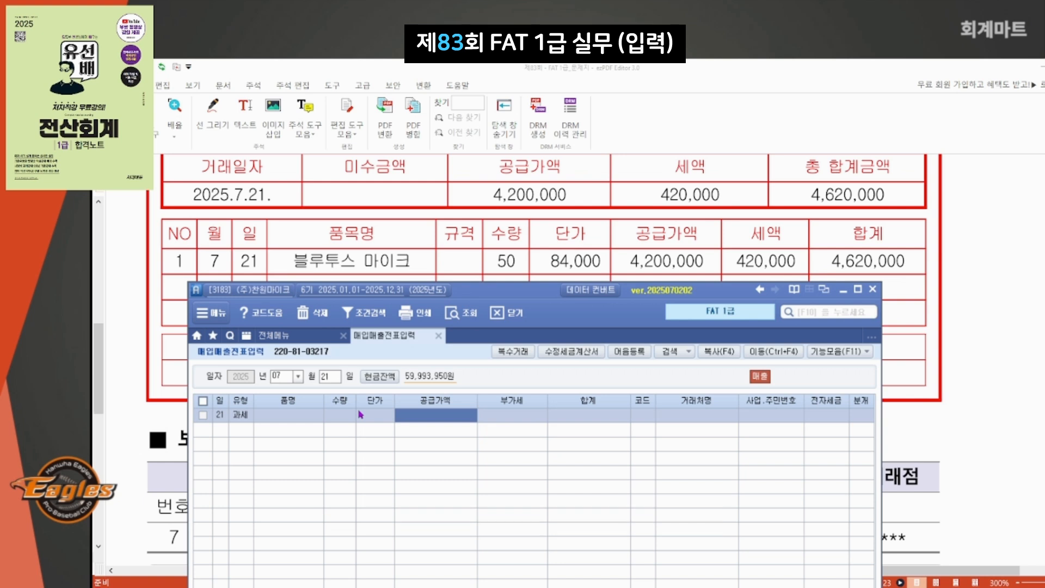
{"action": "type", "text": "4200000"}
{"action": "key", "text": "Return"}
{"action": "key", "text": "Return"}
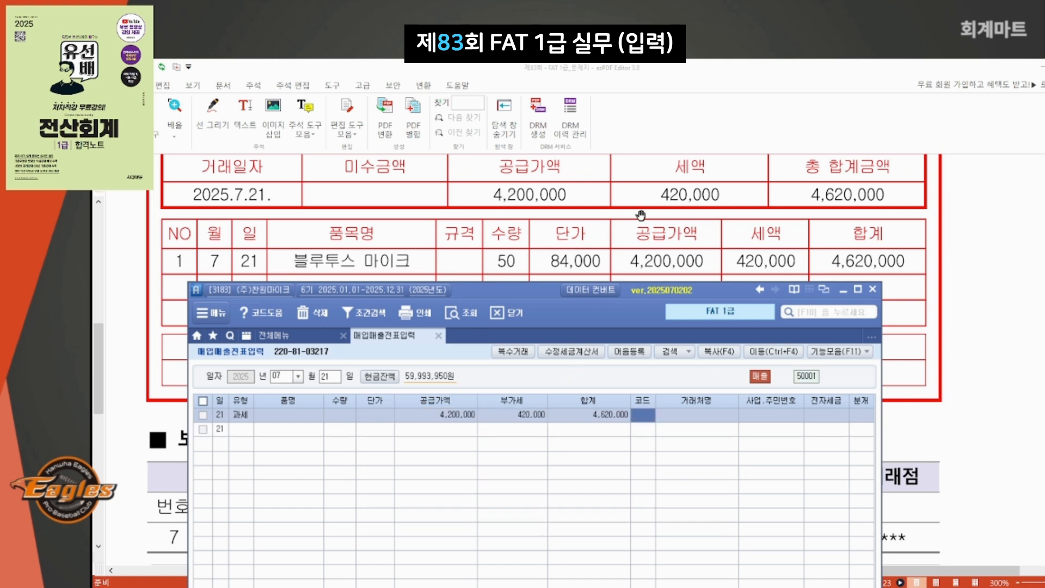
Step: Set the 21일 과세 line's 거래처 to (주)행복유통, the buyer named in the PDF's 거래명세서
{"action": "scroll", "coordinate": [639, 212], "scroll_direction": "up", "scroll_amount": 3}
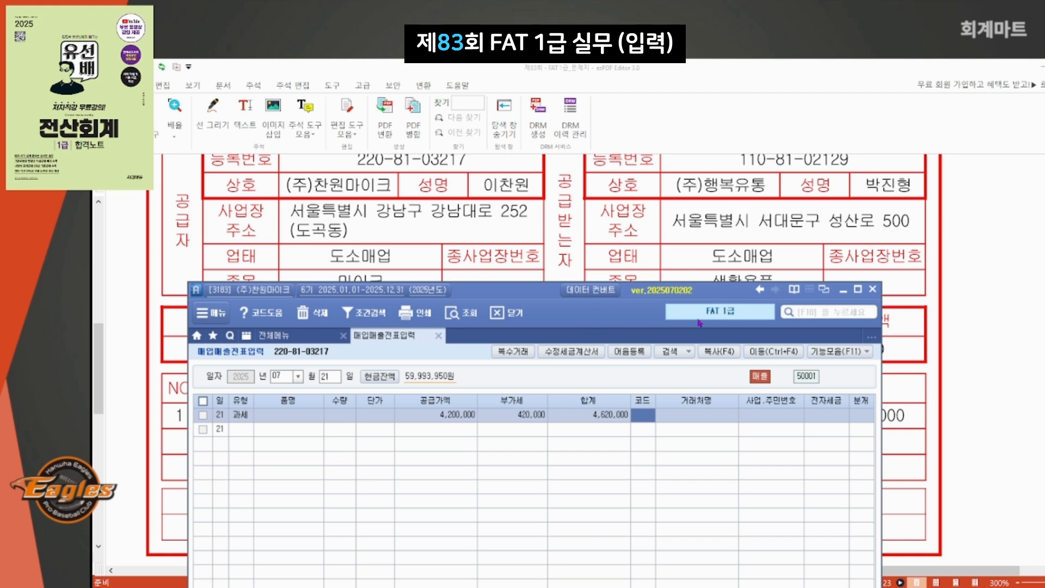
{"action": "type", "text": "행복"}
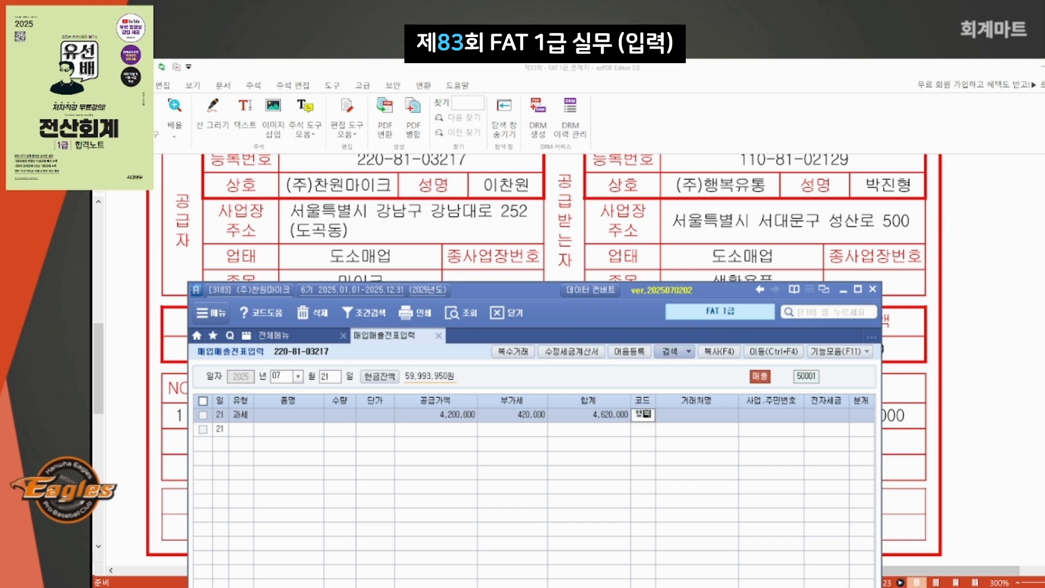
{"action": "key", "text": "Return"}
{"action": "key", "text": "Return"}
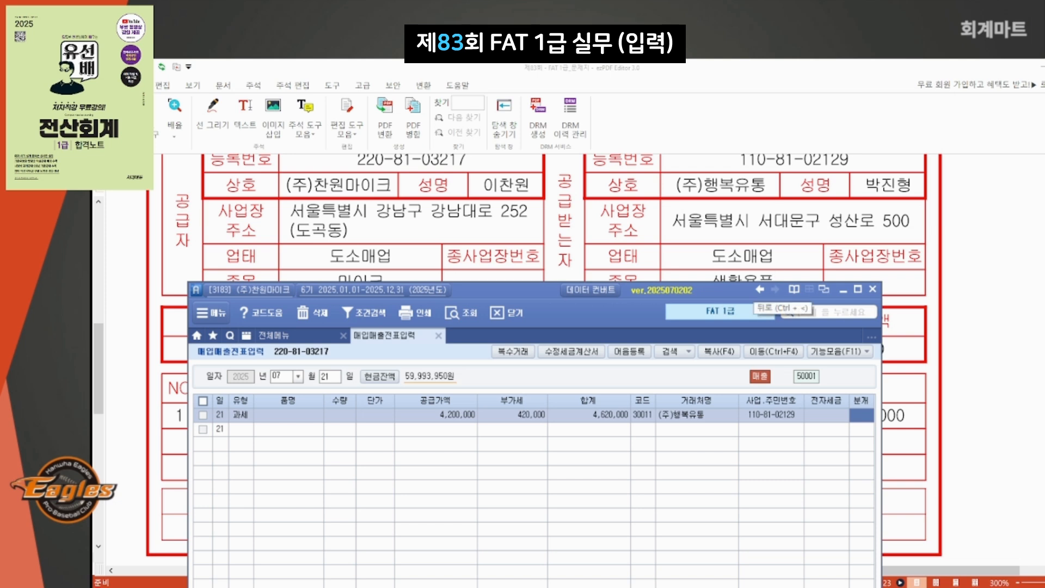
Step: Circle and cross out the 21일 line's 전자세금 field with on-screen markings, and clear the markings
{"action": "left_click", "coordinate": [826, 415]}
{"action": "left_click_drag", "start_coordinate": [849, 417], "coordinate": [791, 421]}
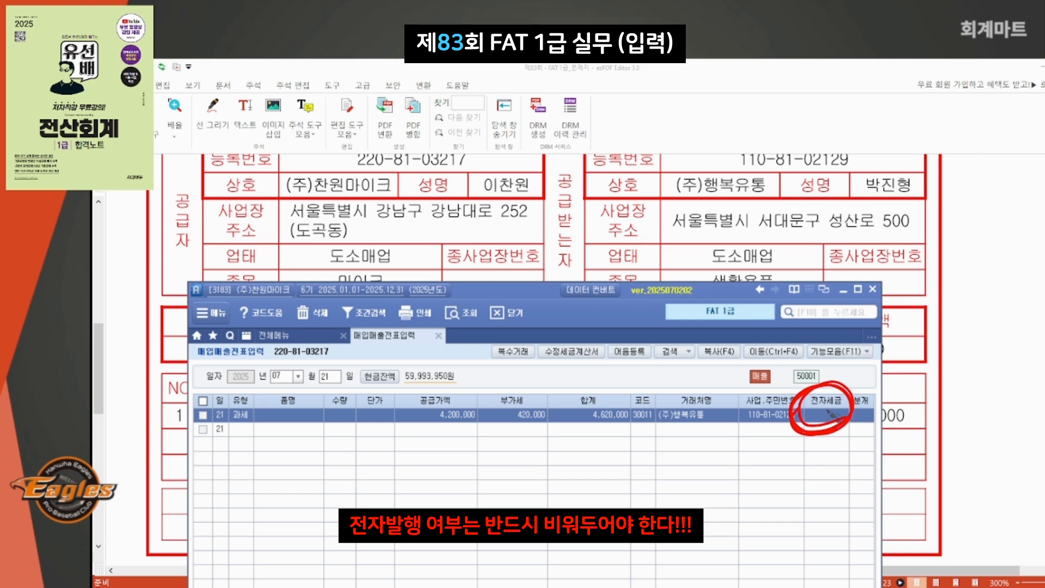
{"action": "mouse_move", "coordinate": [828, 400]}
{"action": "left_mouse_down"}
{"action": "mouse_move", "coordinate": [828, 419]}
{"action": "mouse_move", "coordinate": [863, 419]}
{"action": "left_mouse_up"}
{"action": "left_click_drag", "start_coordinate": [856, 370], "coordinate": [791, 466]}
{"action": "left_click_drag", "start_coordinate": [786, 367], "coordinate": [889, 456]}
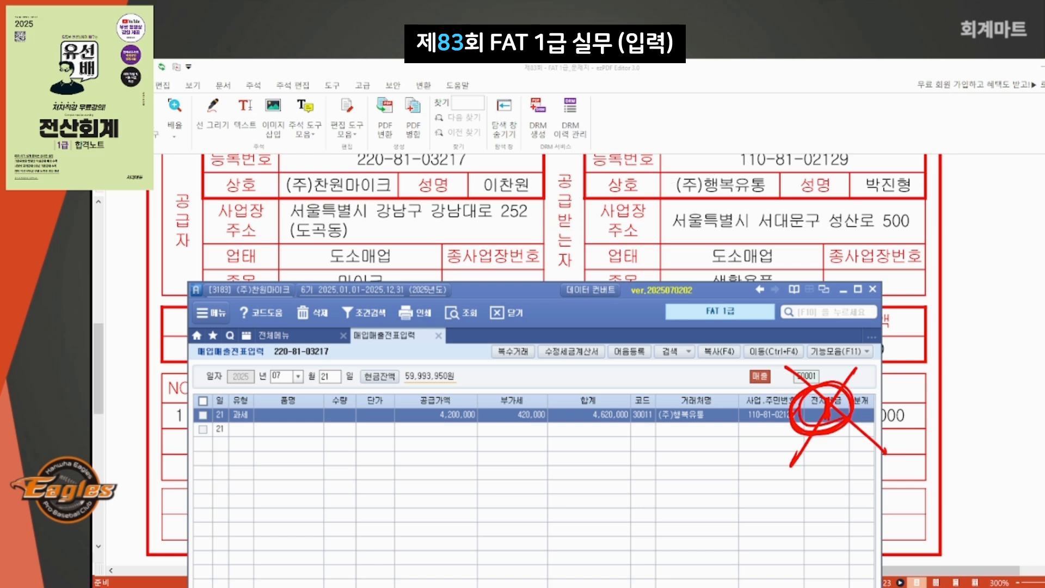
{"action": "key", "text": "Escape"}
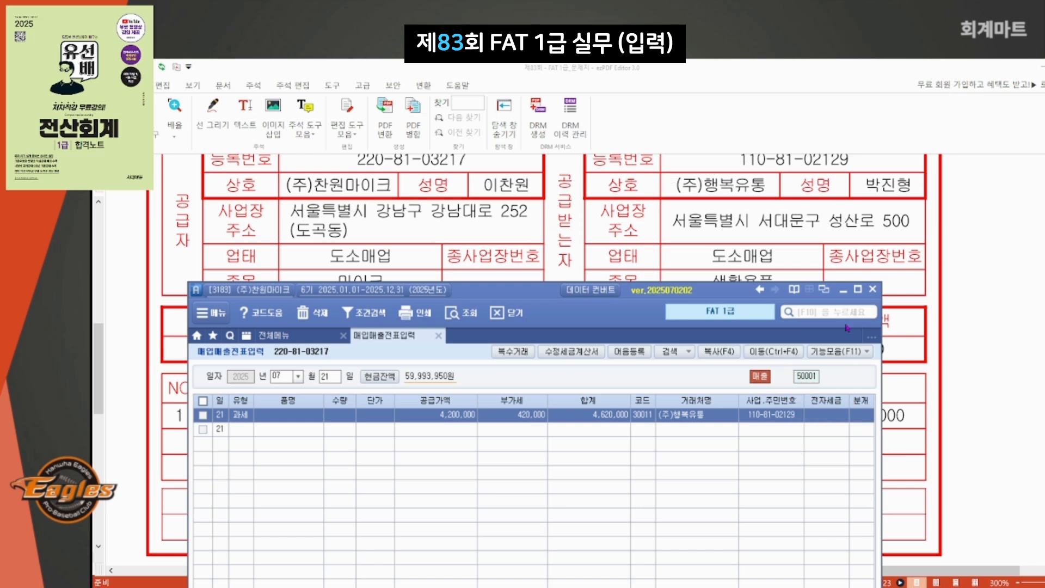
Step: Set the 분개 type of the (주)행복유통 sales line to 3. 혼합, leaving 전자세금 blank
{"action": "left_click", "coordinate": [862, 416]}
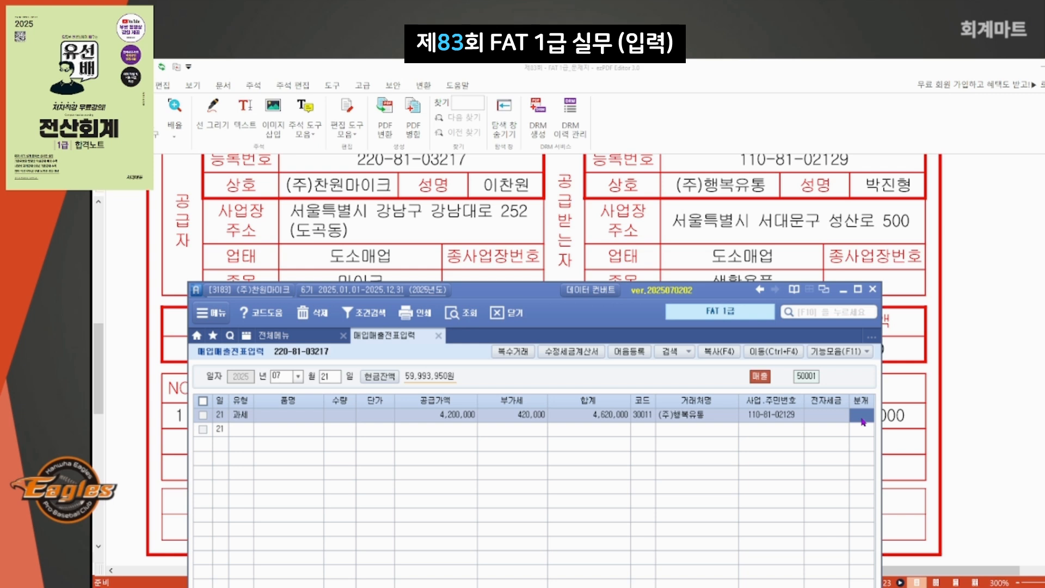
{"action": "type", "text": "3"}
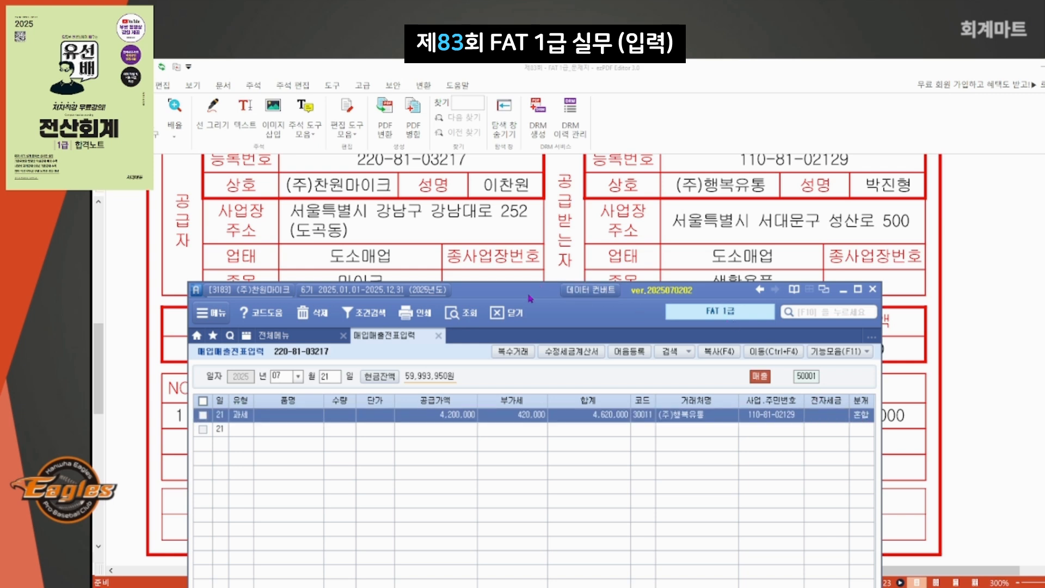
{"action": "left_click_drag", "start_coordinate": [529, 297], "coordinate": [577, 114]}
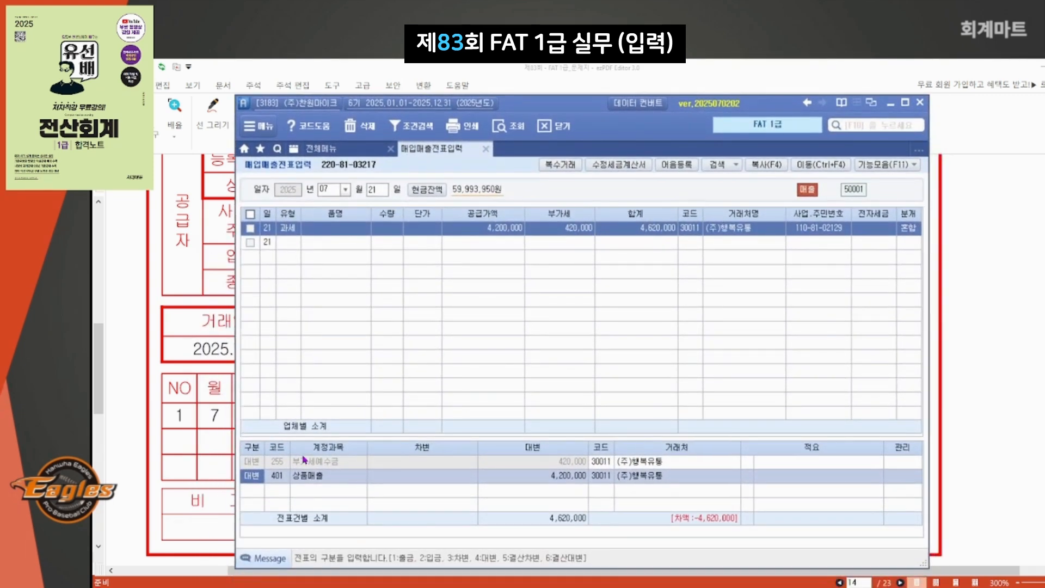
Step: Add a 차변 line for 259 선수금 with an amount of 420,000 below the 상품매출 line
{"action": "left_click", "coordinate": [258, 464]}
{"action": "left_click", "coordinate": [253, 478]}
{"action": "left_click", "coordinate": [252, 489]}
{"action": "type", "text": "3"}
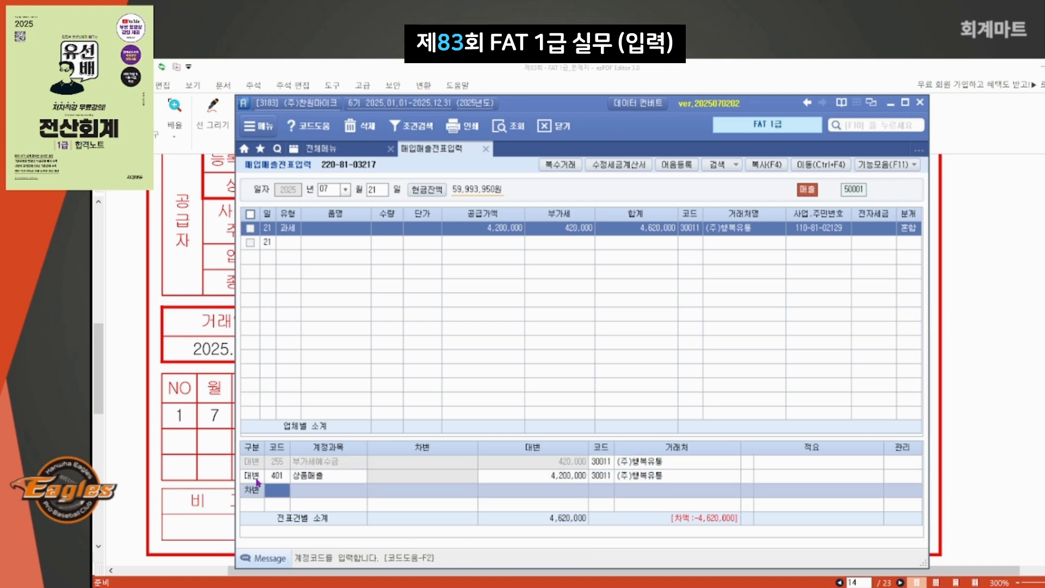
{"action": "type", "text": "선ㅅ"}
{"action": "type", "text": "수"}
{"action": "key", "text": "Return"}
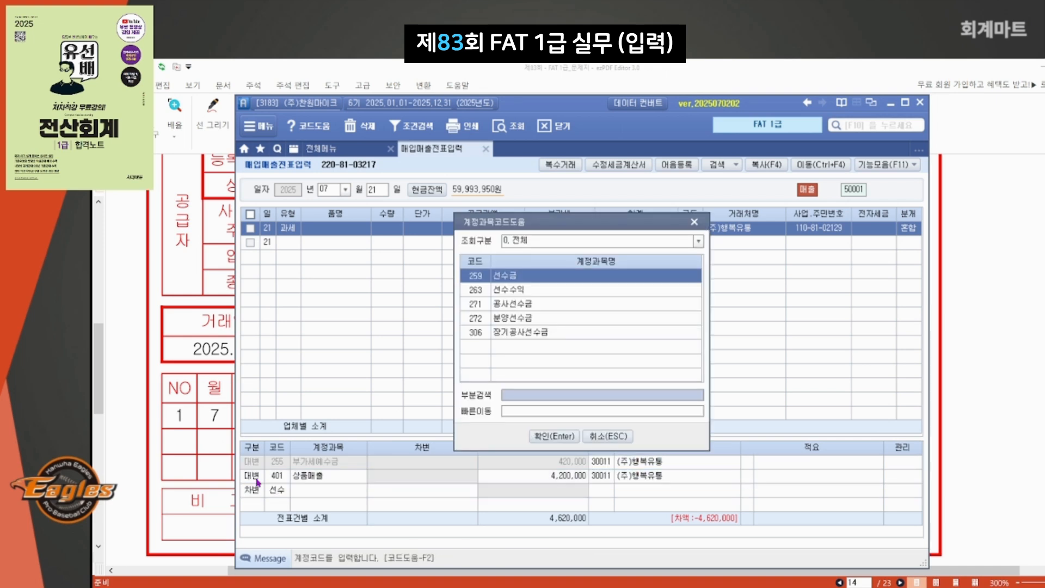
{"action": "key", "text": "Return"}
{"action": "type", "text": "4200000"}
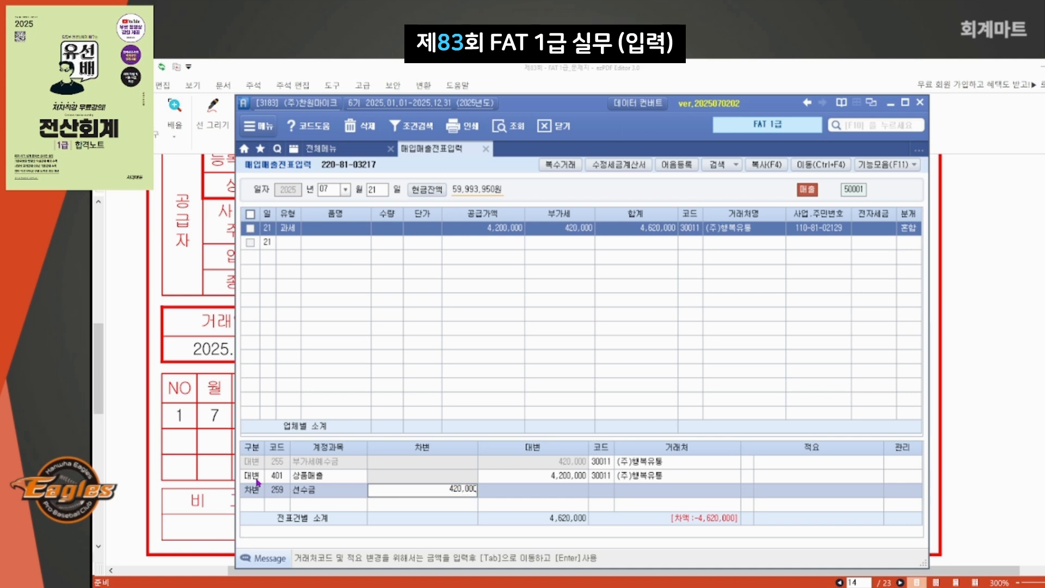
{"action": "key", "text": "Return"}
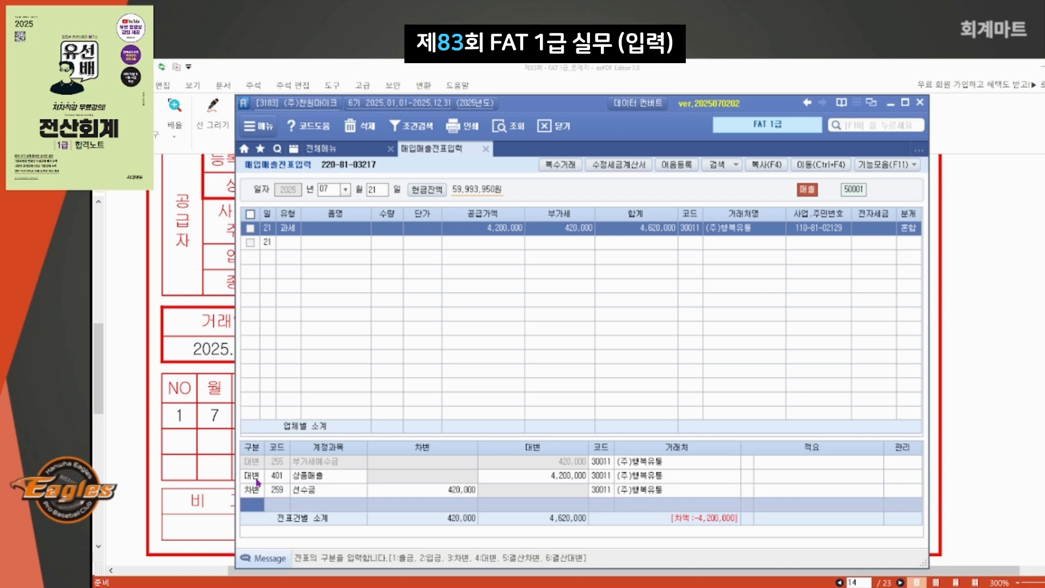
Step: Add a 차변 line for 103 보통예금 of 4,200,000 with 거래처 농협은행(보통), and complete the voucher
{"action": "type", "text": "3보험"}
{"action": "key", "text": "Return"}
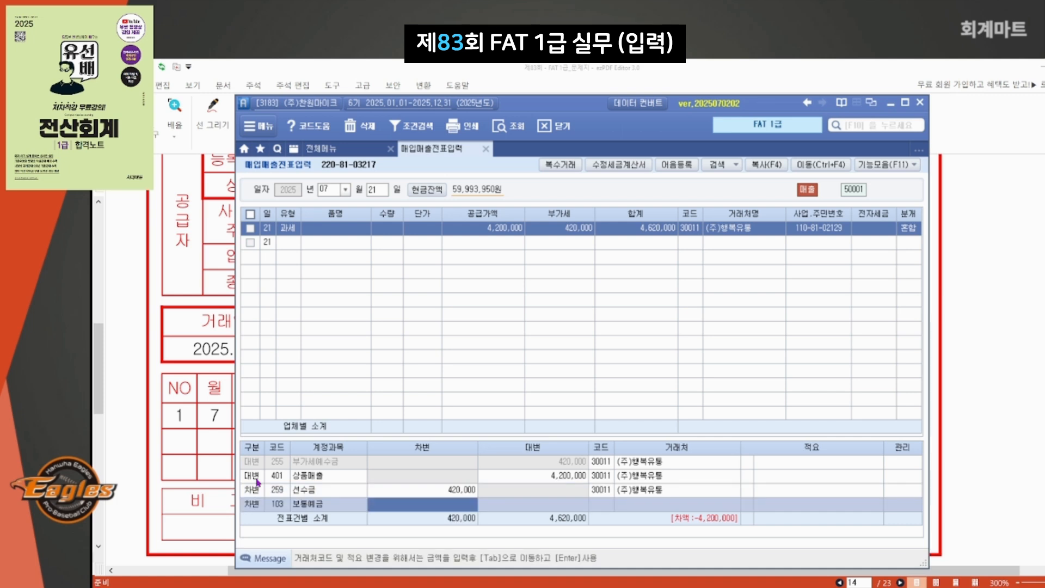
{"action": "type", "text": "4200000"}
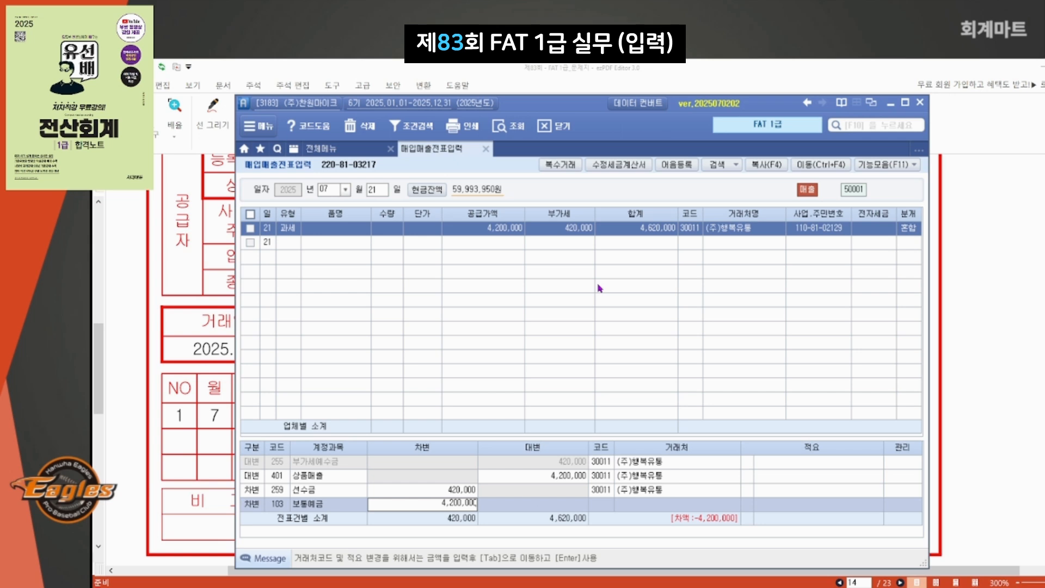
{"action": "key", "text": "Return"}
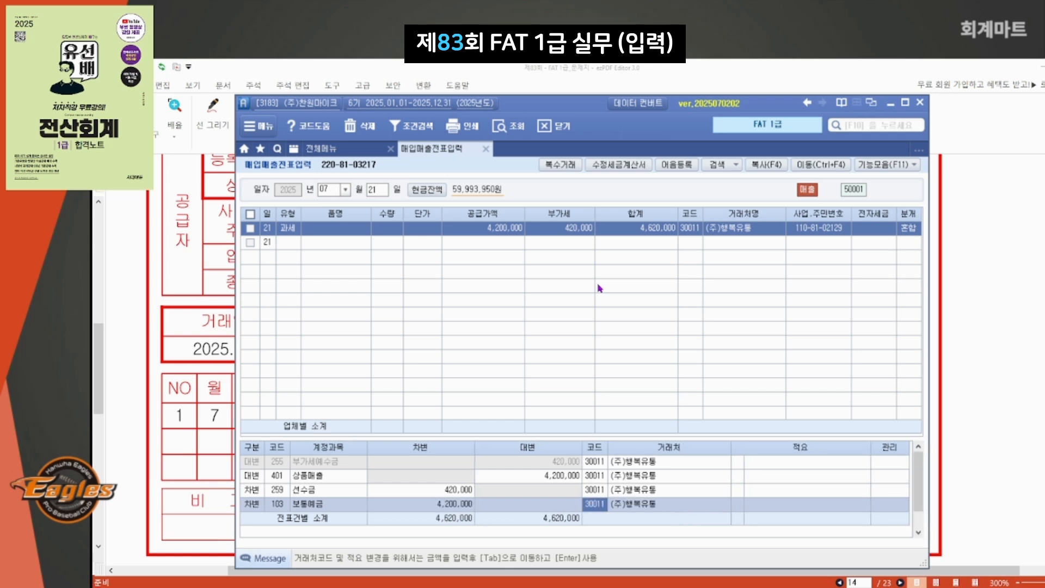
{"action": "type", "text": "농협"}
{"action": "key", "text": "Return"}
{"action": "key", "text": "Return"}
{"action": "key", "text": "Return"}
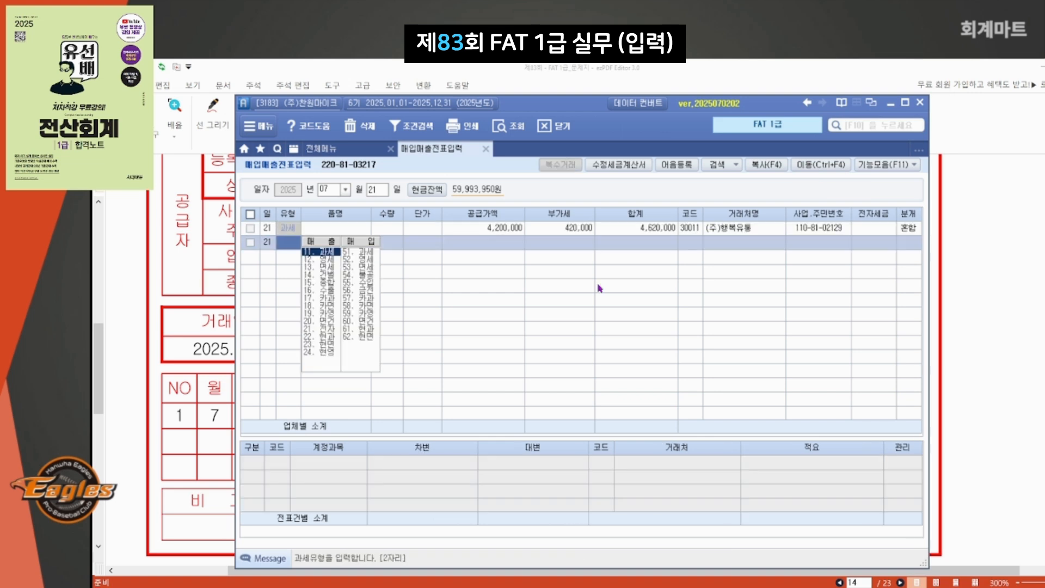
Step: Read the 7월 21일 task's 수행과제 in the PDF for how to issue and transmit the 전자세금계산서
{"action": "left_click", "coordinate": [860, 231]}
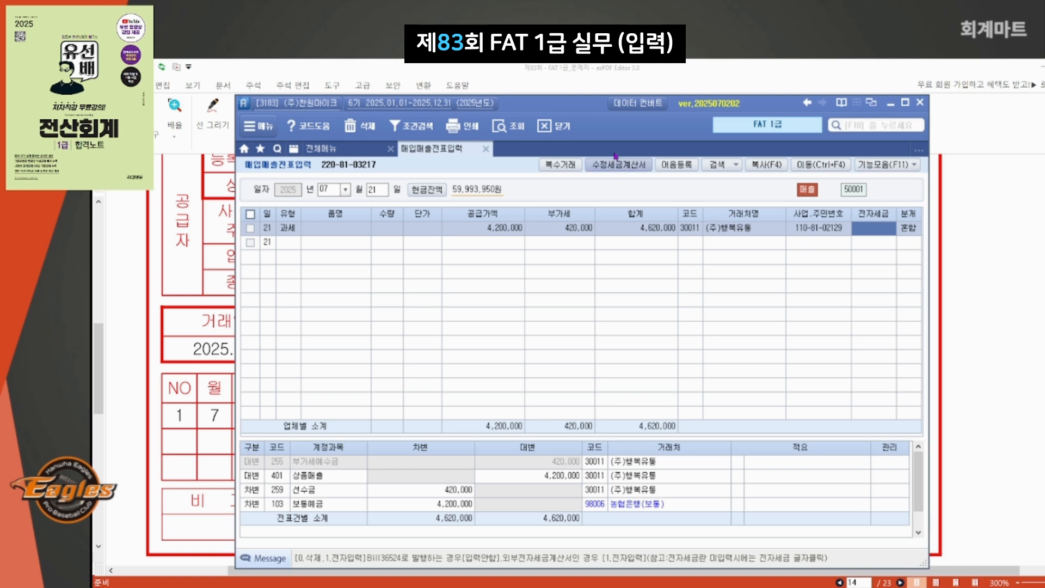
{"action": "left_click_drag", "start_coordinate": [589, 107], "coordinate": [720, 136]}
{"action": "scroll", "coordinate": [308, 338], "scroll_direction": "down", "scroll_amount": 10}
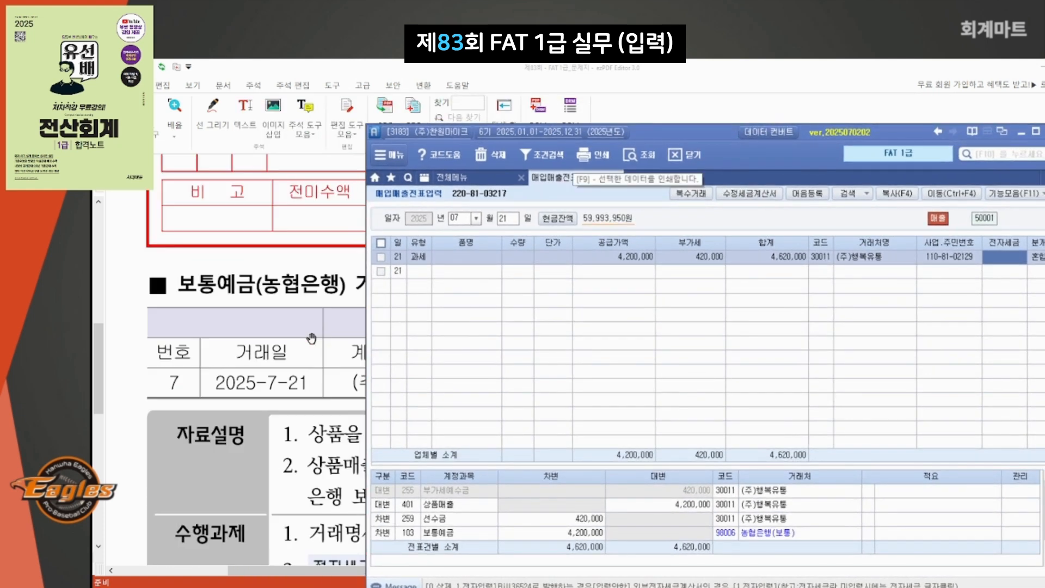
{"action": "left_click", "coordinate": [326, 320]}
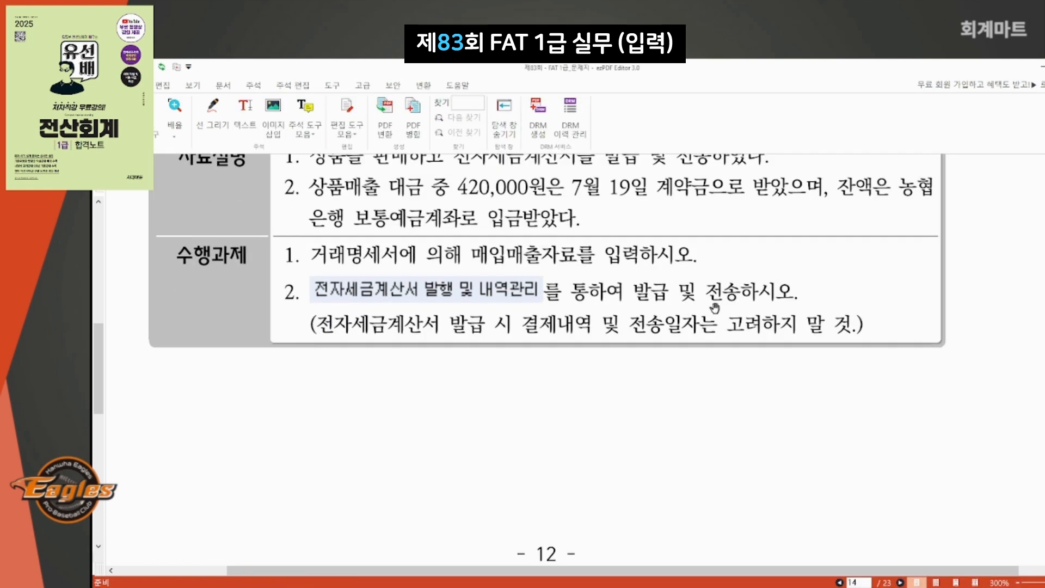
{"action": "scroll", "coordinate": [532, 402], "scroll_direction": "down", "scroll_amount": 2}
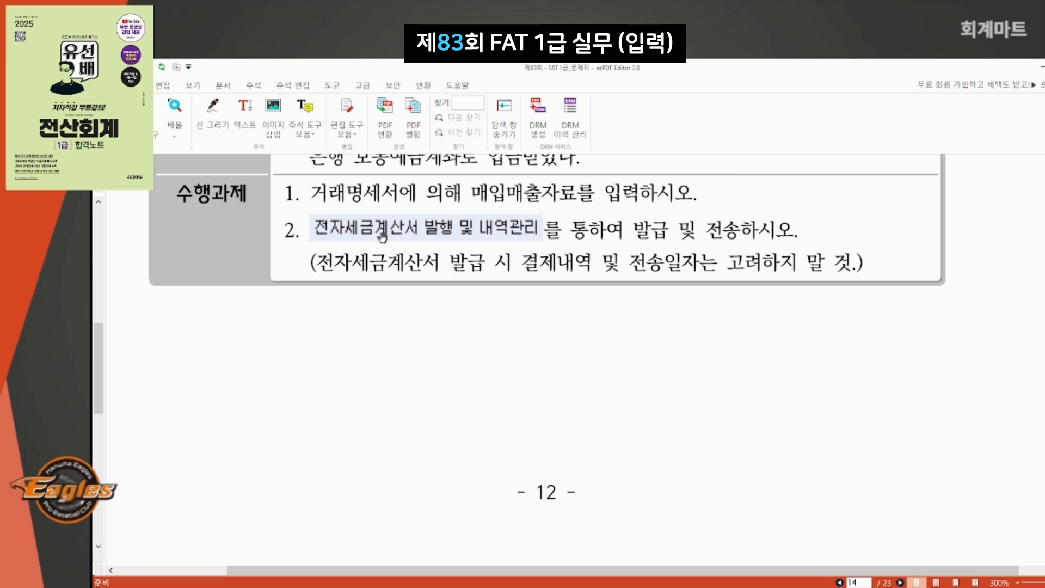
{"action": "scroll", "coordinate": [478, 252], "scroll_direction": "down", "scroll_amount": 1}
{"action": "left_click", "coordinate": [574, 581]}
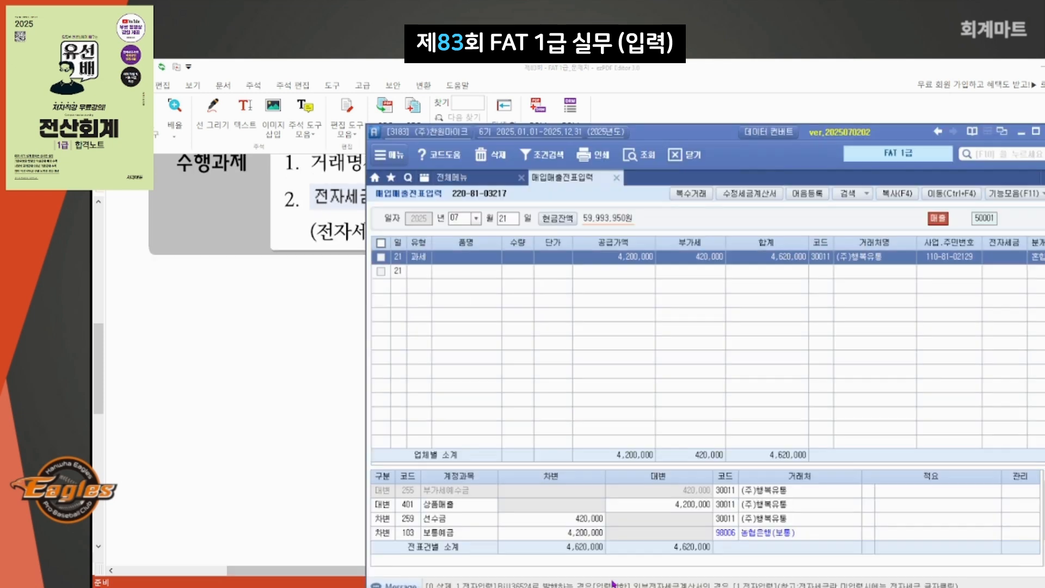
Step: Open 전자세금계산서 발행 및 내역관리 and retrieve all customers' sales invoices for 2025-07-21 through 2025-07-21
{"action": "left_click_drag", "start_coordinate": [683, 139], "coordinate": [508, 98]}
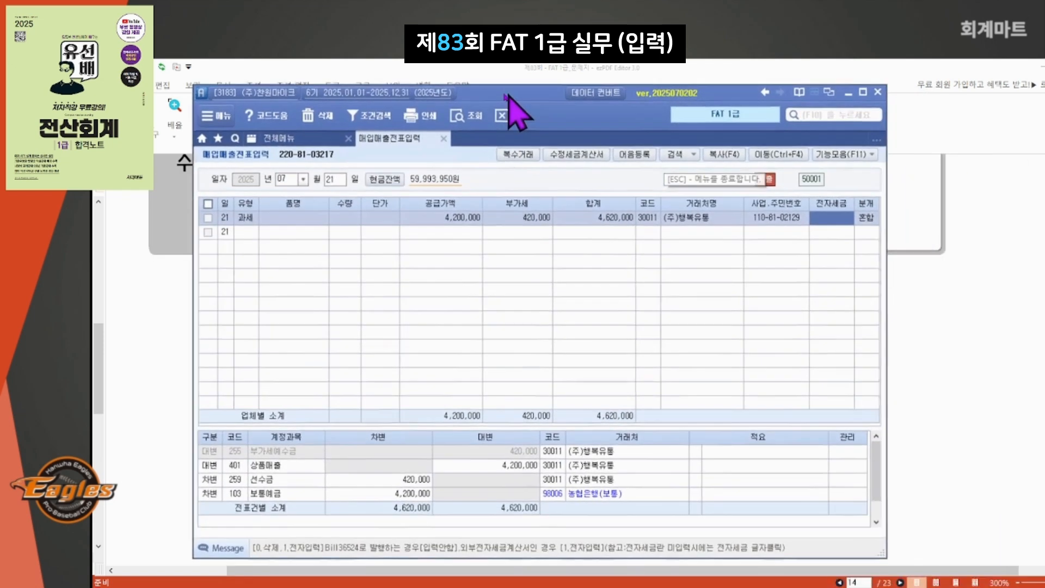
{"action": "left_click", "coordinate": [277, 138]}
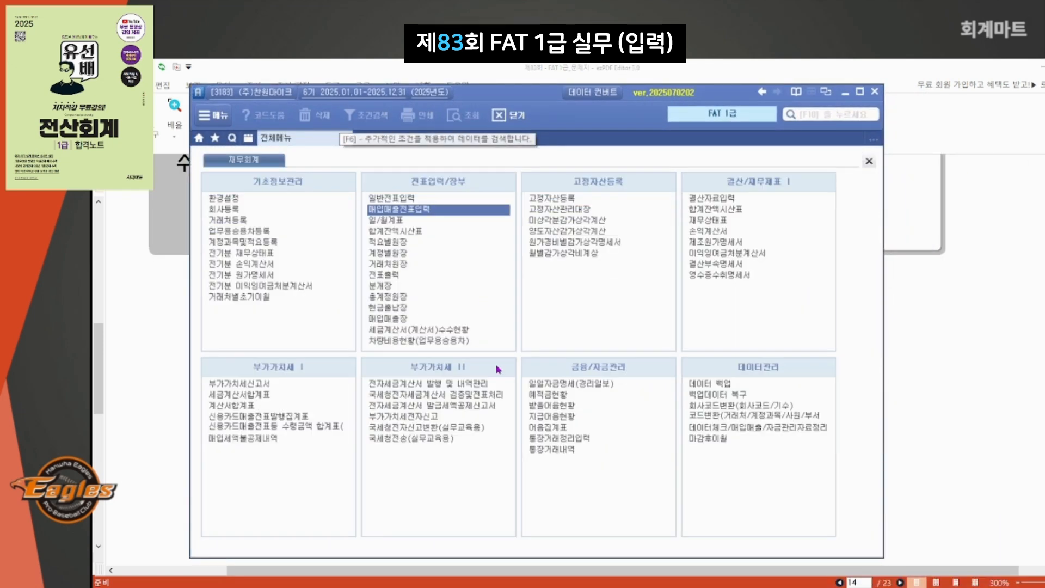
{"action": "left_click", "coordinate": [443, 385]}
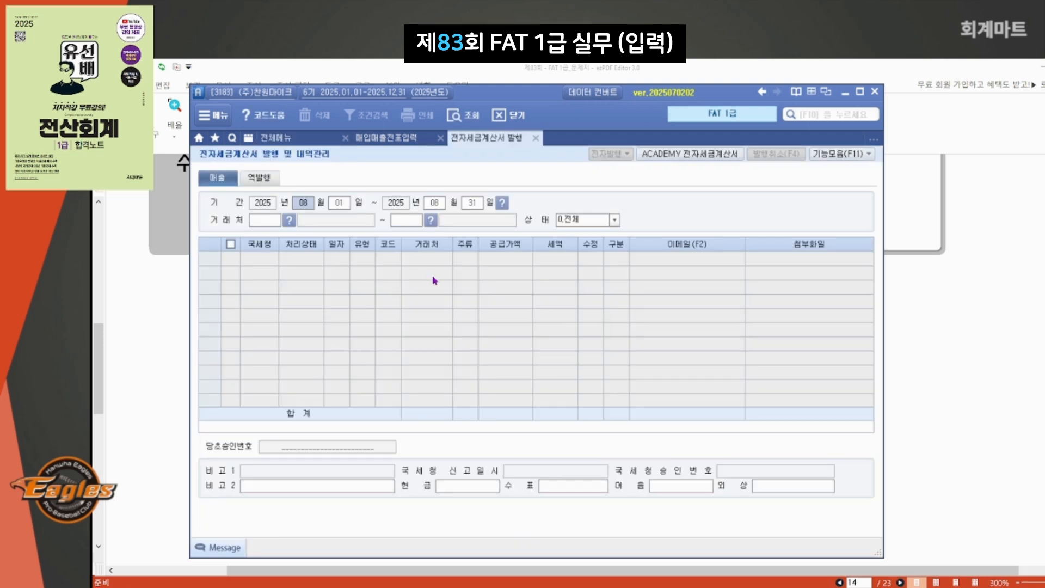
{"action": "type", "text": "07210721"}
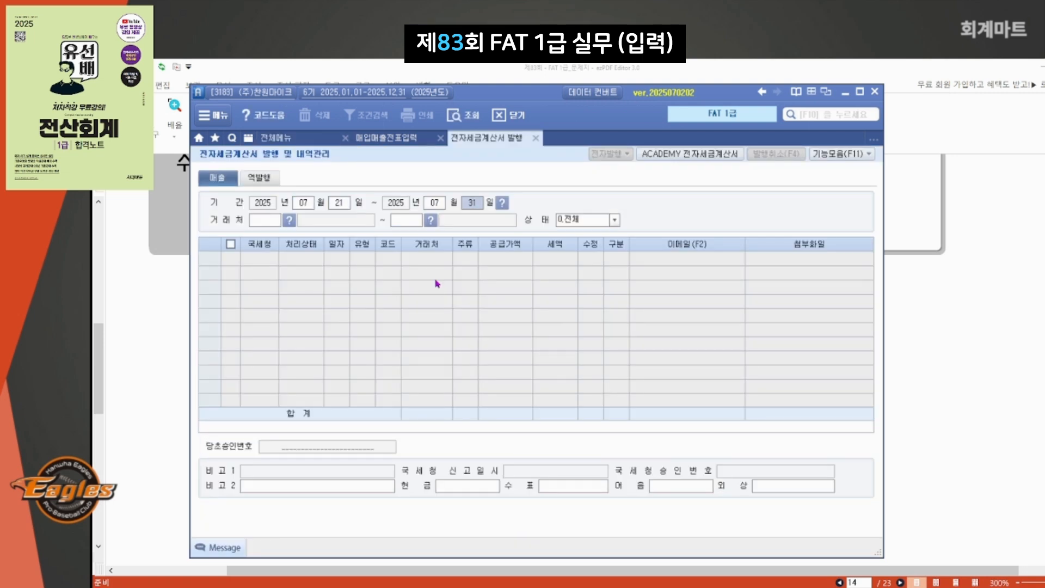
{"action": "key", "text": "Return"}
{"action": "key", "text": "Return"}
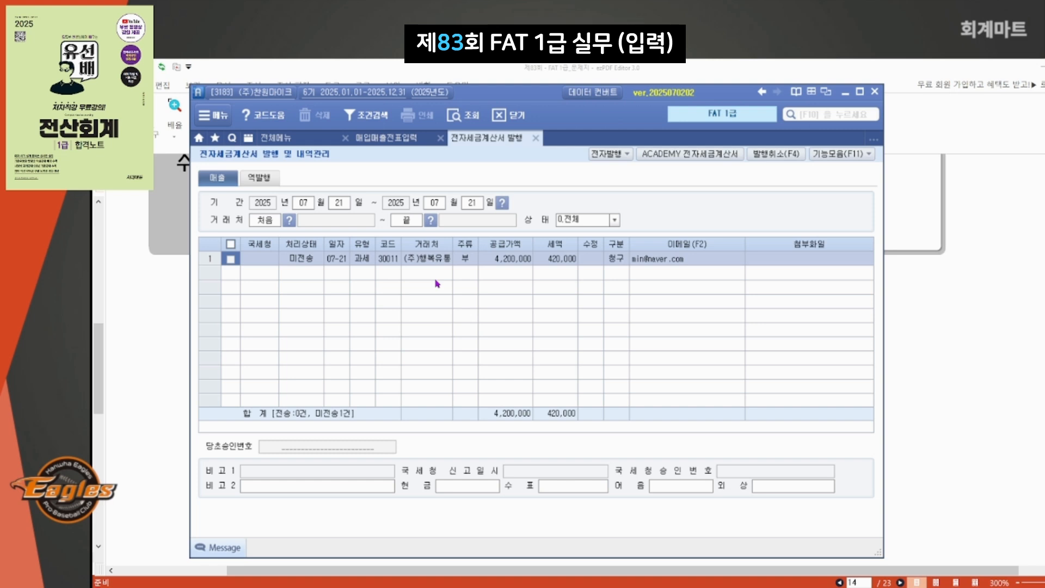
Step: Select the 미전송 invoice for (주)행복유통, issue it as a 전자세금계산서, and acknowledge the completion notice
{"action": "left_click", "coordinate": [308, 261]}
{"action": "left_click", "coordinate": [446, 262]}
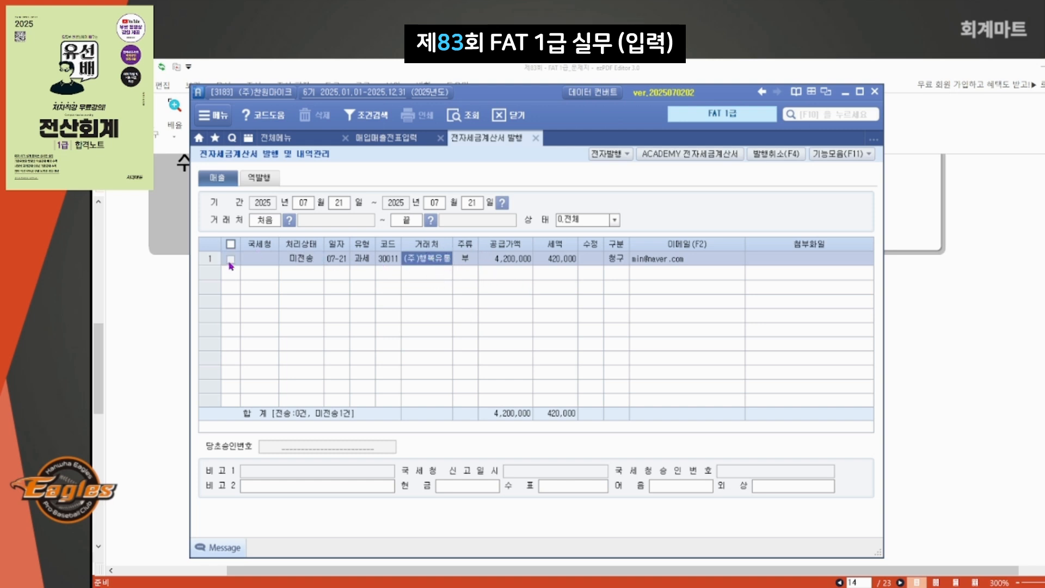
{"action": "left_click", "coordinate": [231, 259]}
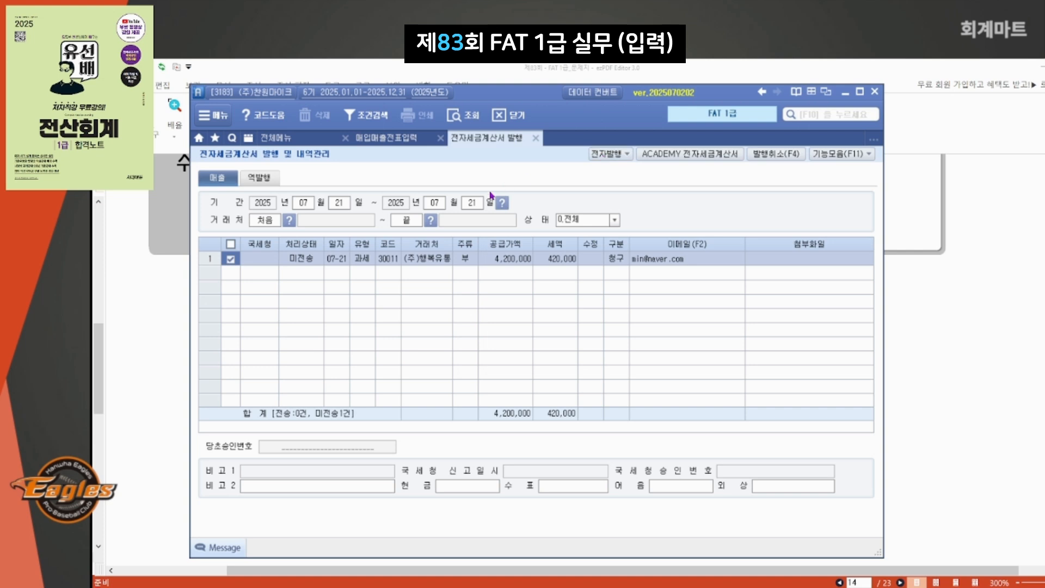
{"action": "left_click", "coordinate": [603, 154]}
{"action": "left_click", "coordinate": [509, 390]}
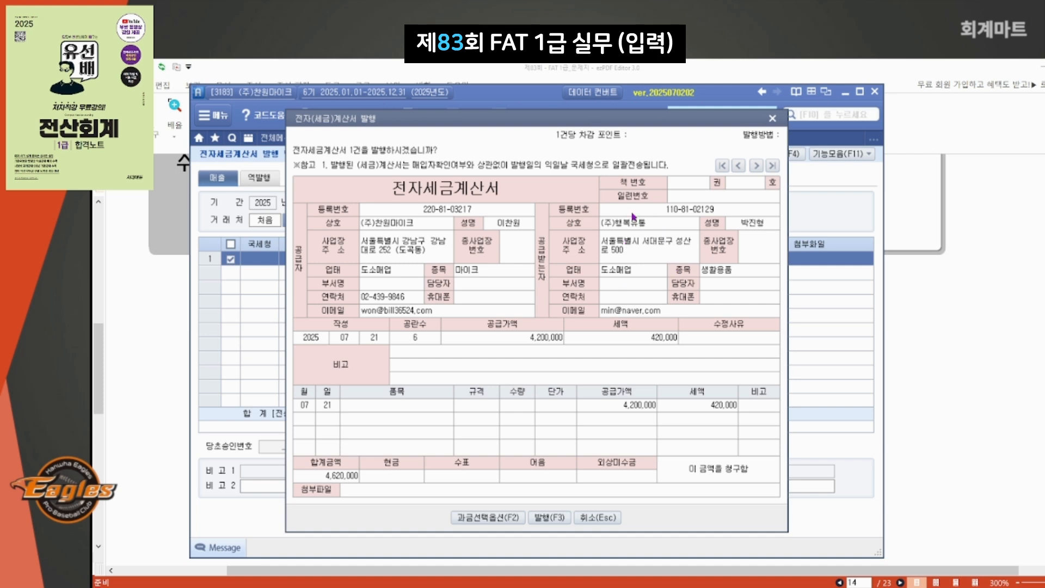
{"action": "left_click", "coordinate": [547, 517]}
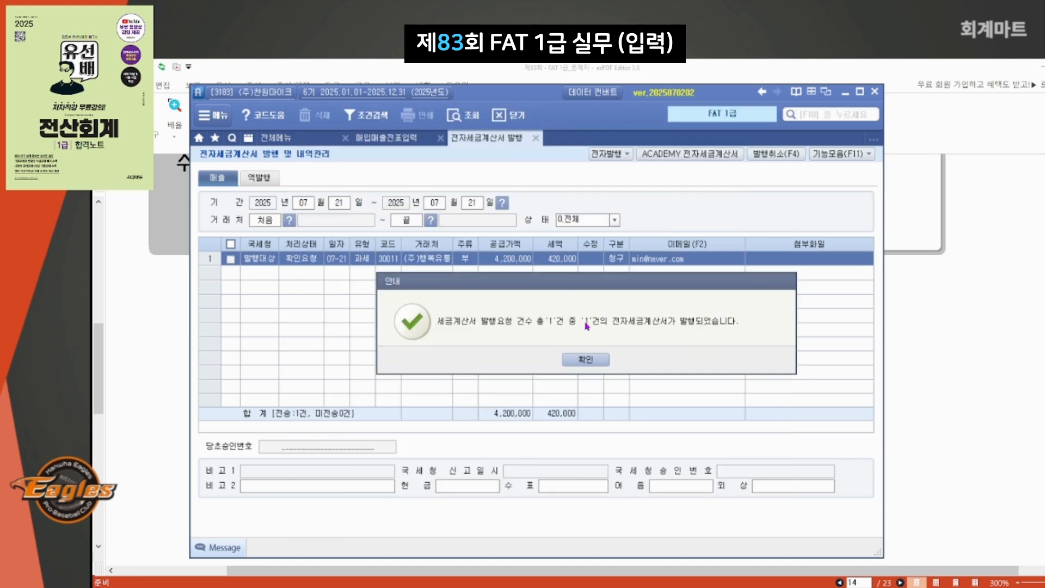
{"action": "key", "text": "Return"}
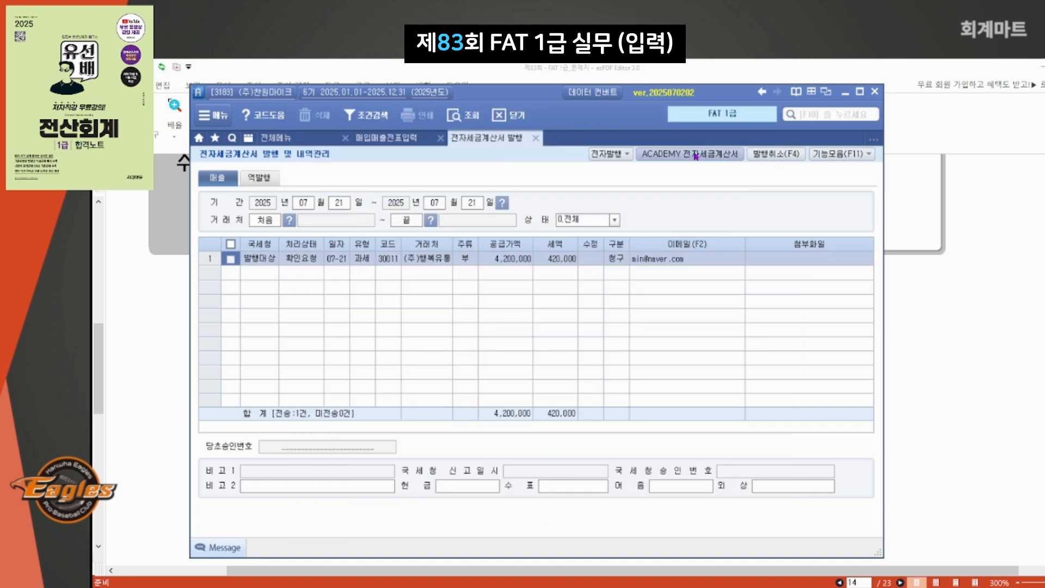
Step: Open ACADEMY 전자세금계산서, log in with the prefilled account, and retrieve the 미전송 sales invoices
{"action": "left_click", "coordinate": [695, 156]}
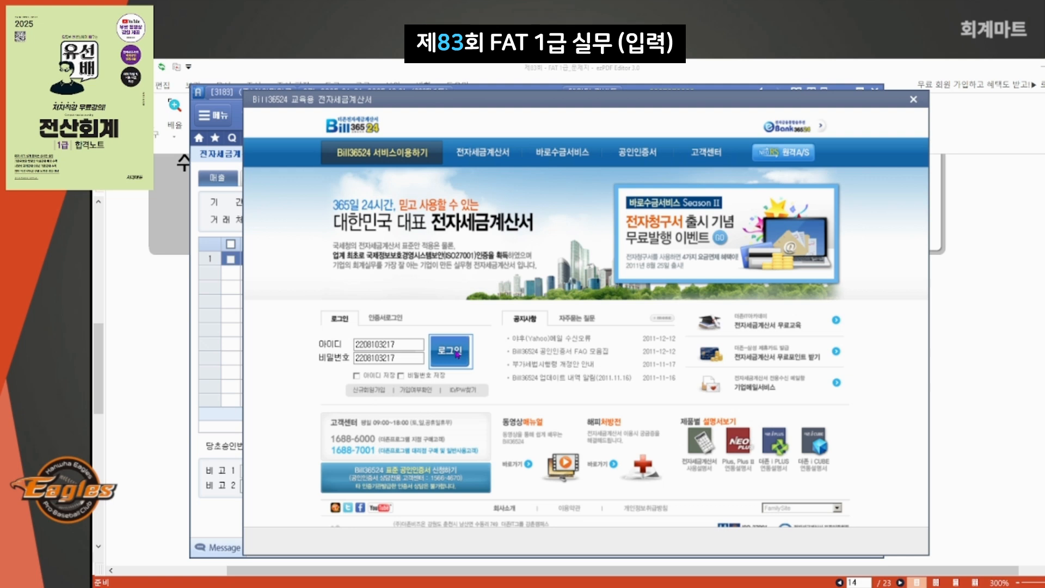
{"action": "left_click", "coordinate": [457, 353]}
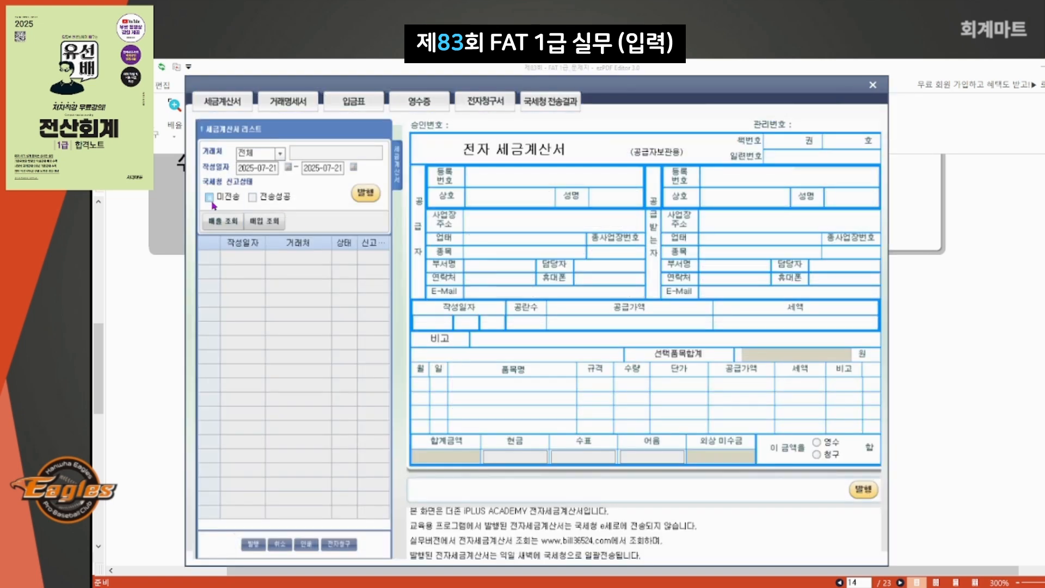
{"action": "left_click", "coordinate": [210, 198]}
{"action": "left_click", "coordinate": [226, 223]}
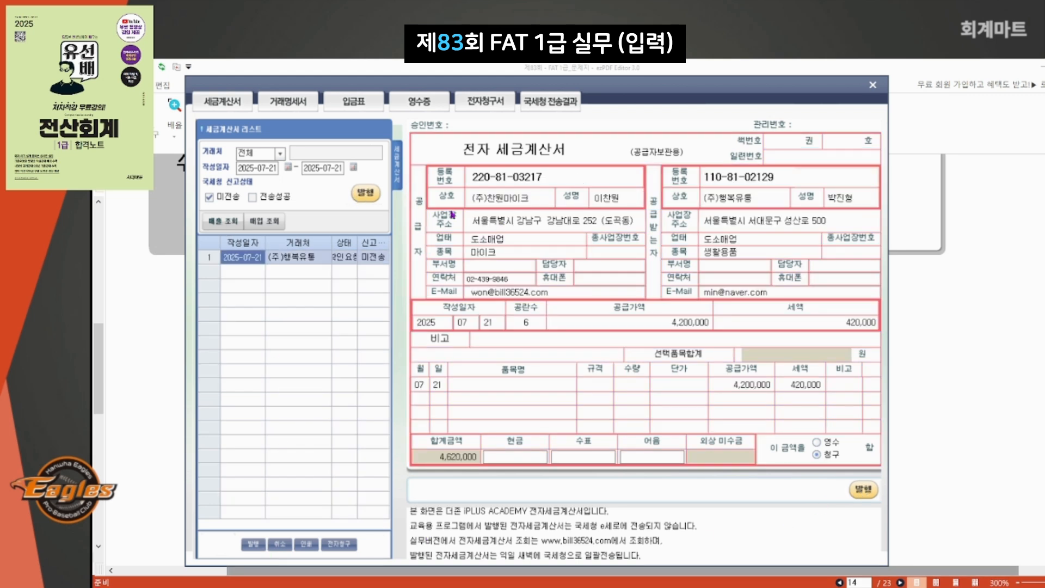
Step: Transmit the listed 미전송 sales invoice for (주)행복유통, acknowledge the completion notice, and close ACADEMY 전자세금계산서
{"action": "left_click", "coordinate": [364, 193]}
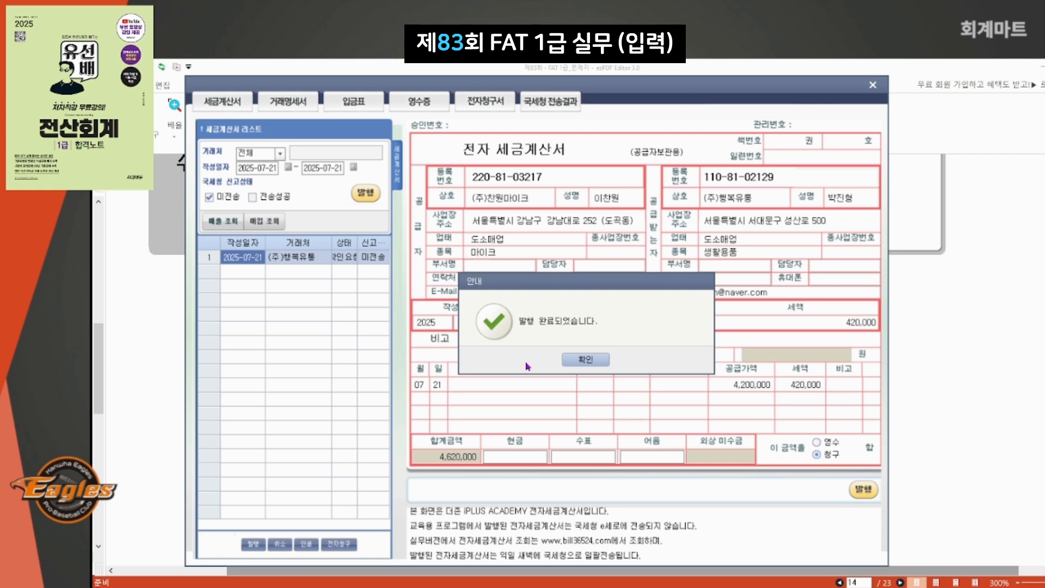
{"action": "left_click", "coordinate": [586, 360]}
{"action": "left_click", "coordinate": [584, 359]}
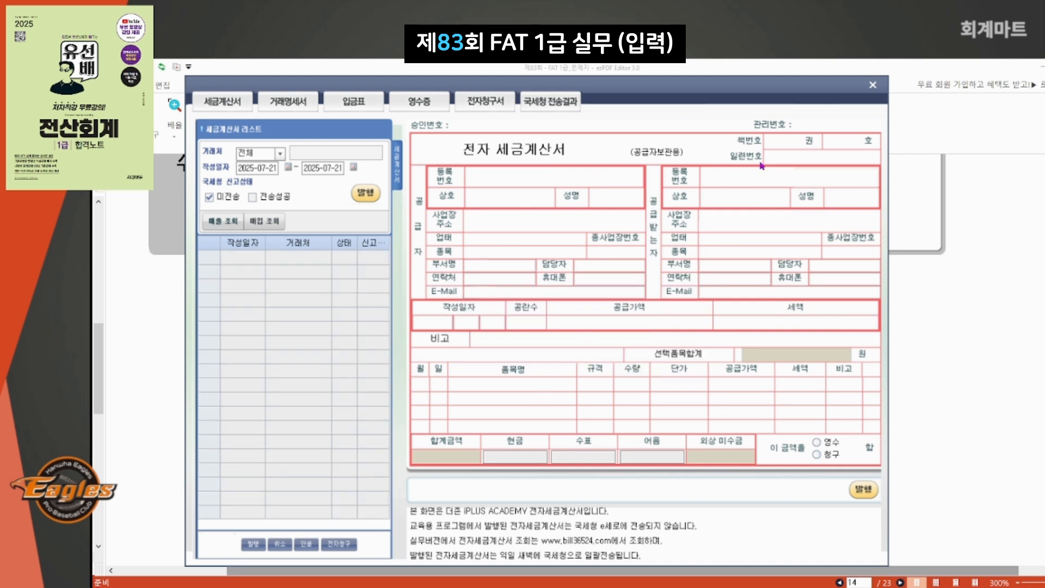
{"action": "left_click", "coordinate": [872, 86]}
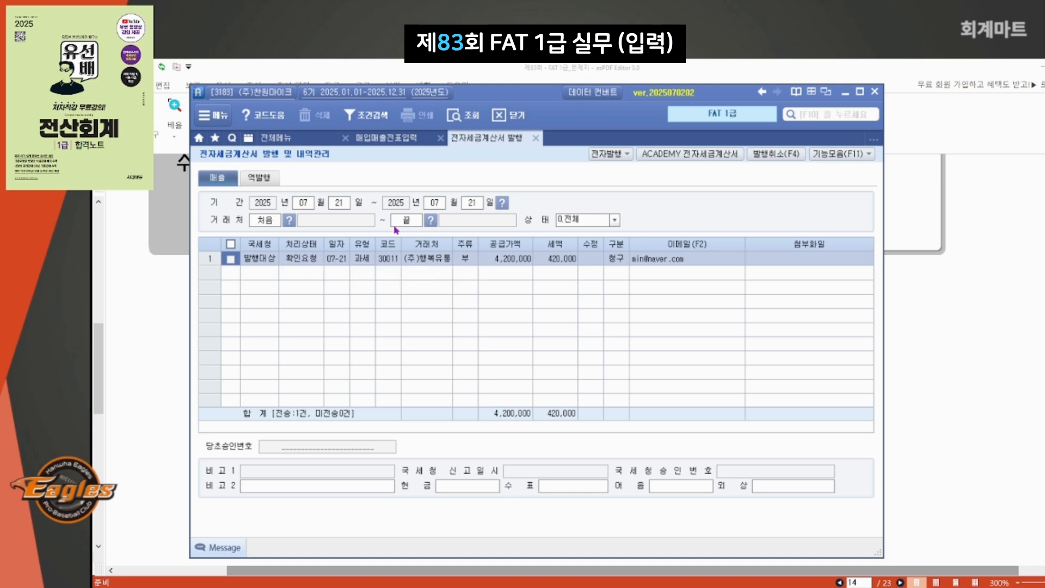
Step: Re-query the invoice list to check its 국세청 status, and return to 매입매출전표입력 to refresh the 7월 21일 vouchers
{"action": "left_click", "coordinate": [472, 116]}
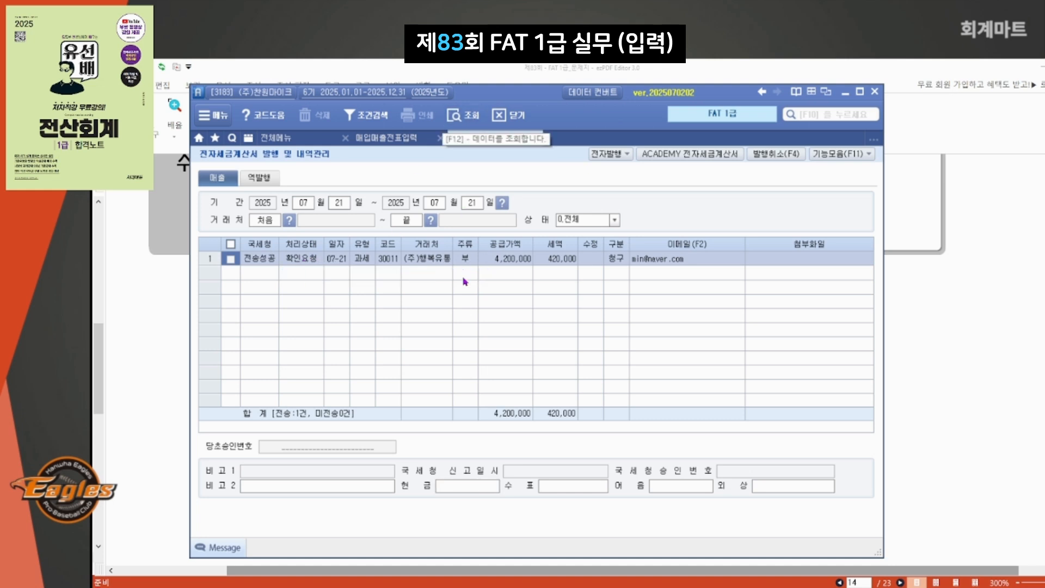
{"action": "left_click", "coordinate": [255, 261]}
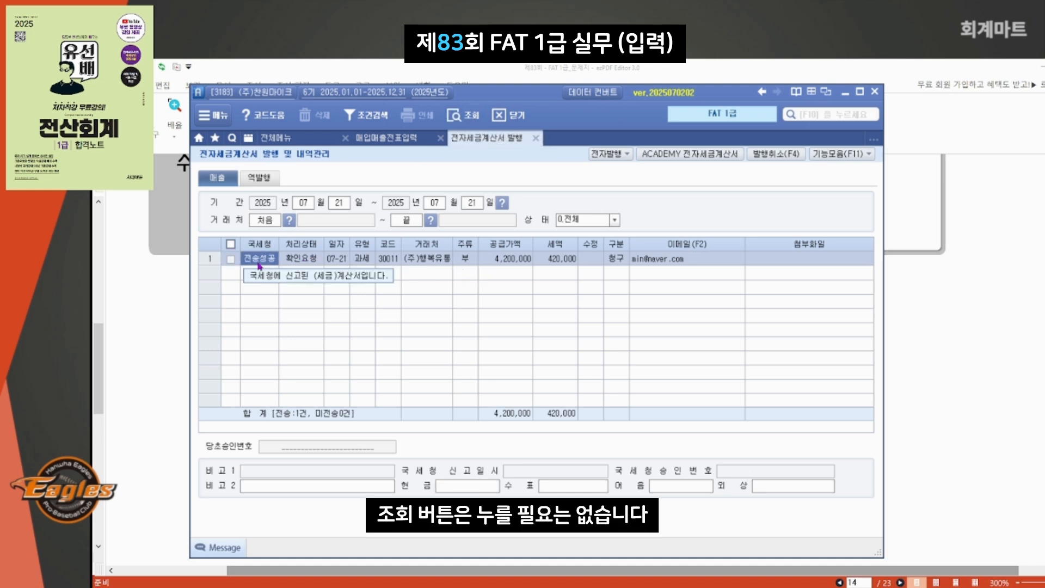
{"action": "left_click", "coordinate": [536, 137]}
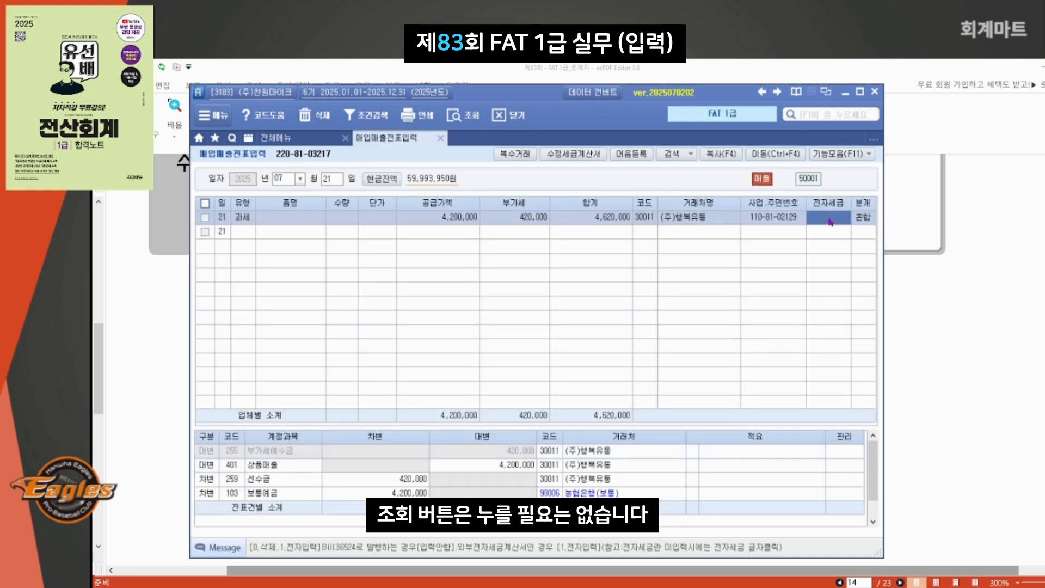
{"action": "left_click", "coordinate": [471, 116]}
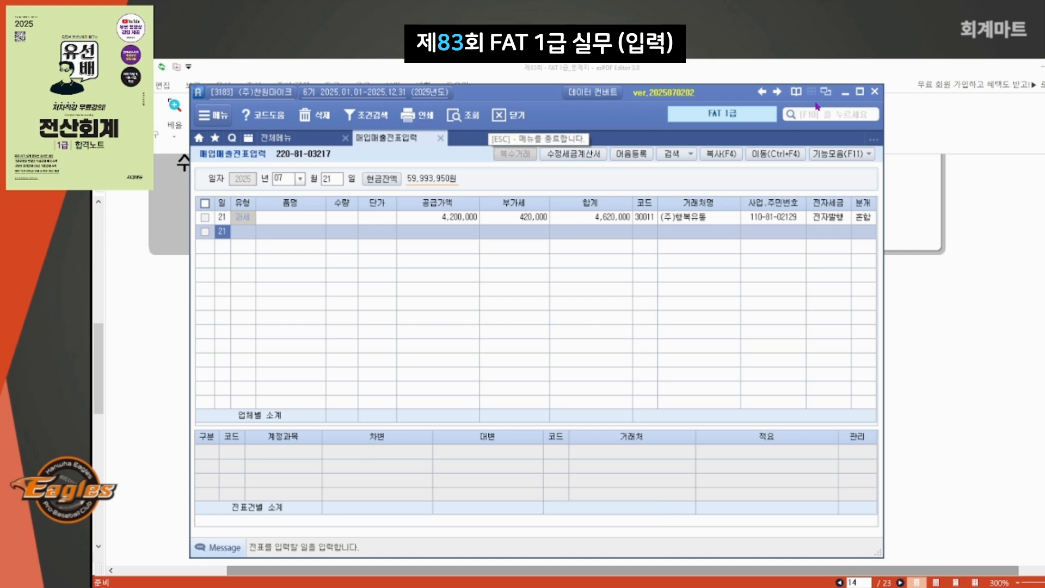
Step: Switch to the exam PDF and mark 계산서 as 면세 on the 매입거래 task's 전자계산서
{"action": "left_click", "coordinate": [849, 94]}
{"action": "scroll", "coordinate": [925, 267], "scroll_direction": "down", "scroll_amount": 5}
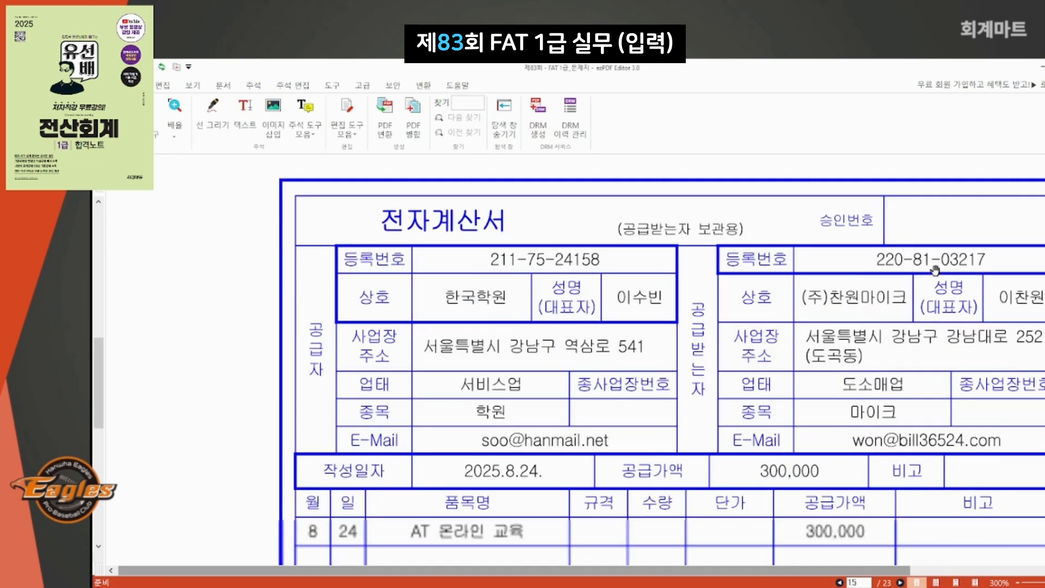
{"action": "scroll", "coordinate": [853, 326], "scroll_direction": "up", "scroll_amount": 1}
{"action": "left_click_drag", "start_coordinate": [893, 367], "coordinate": [778, 360]}
{"action": "scroll", "coordinate": [741, 343], "scroll_direction": "down", "scroll_amount": 1}
{"action": "scroll", "coordinate": [747, 336], "scroll_direction": "up", "scroll_amount": 1}
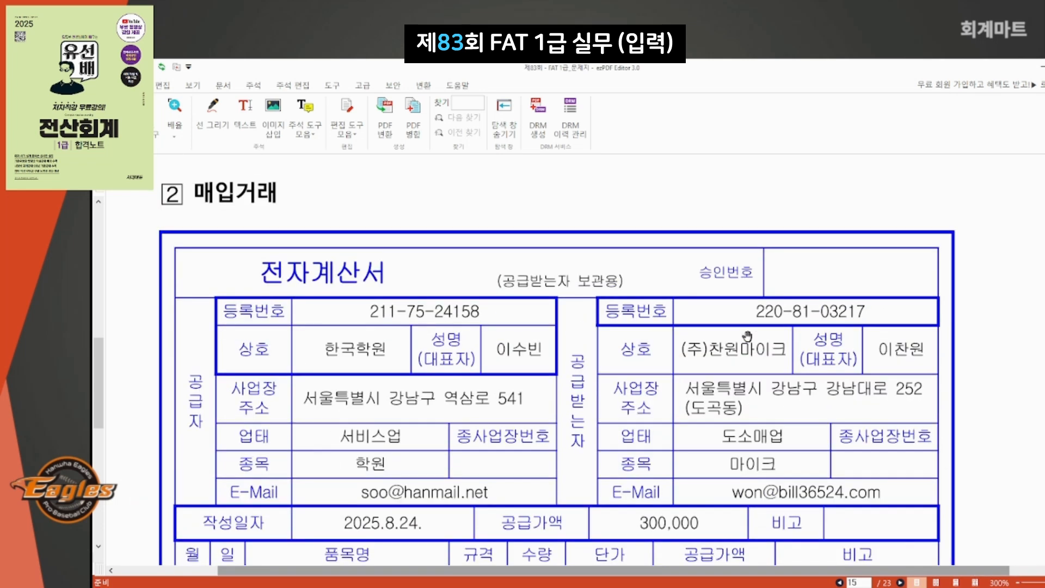
{"action": "mouse_move", "coordinate": [370, 257]}
{"action": "left_mouse_down"}
{"action": "mouse_move", "coordinate": [305, 269]}
{"action": "mouse_move", "coordinate": [361, 286]}
{"action": "left_mouse_up"}
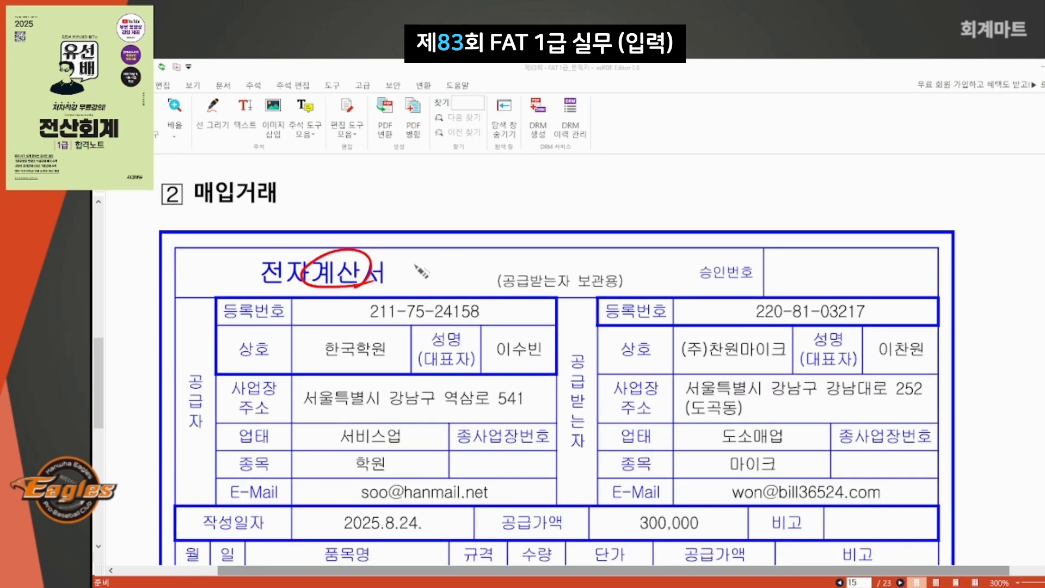
{"action": "mouse_move", "coordinate": [416, 265]}
{"action": "left_mouse_down"}
{"action": "mouse_move", "coordinate": [447, 257]}
{"action": "mouse_move", "coordinate": [453, 283]}
{"action": "mouse_move", "coordinate": [469, 277]}
{"action": "left_mouse_up"}
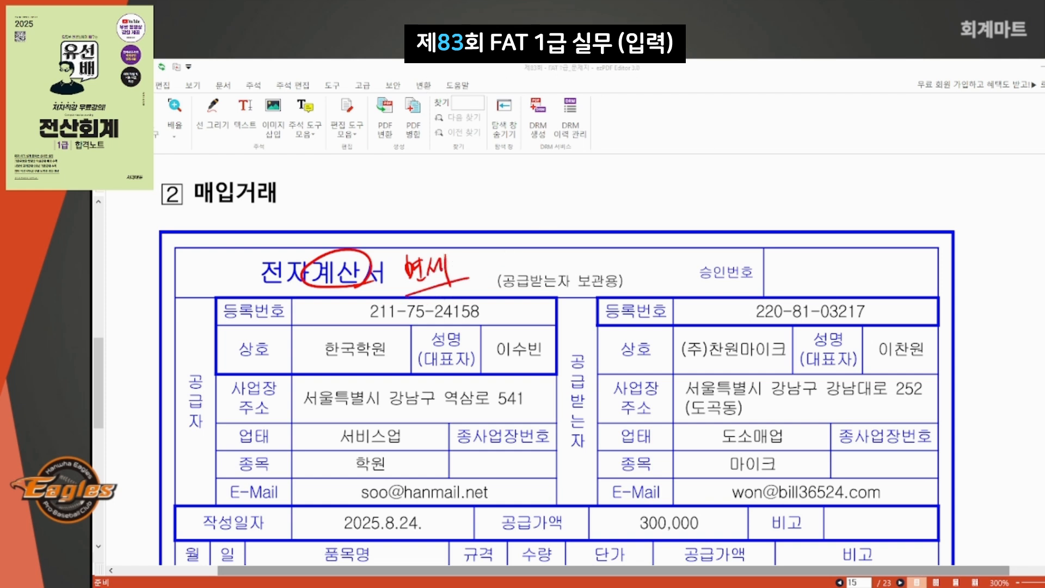
{"action": "key", "text": "Escape"}
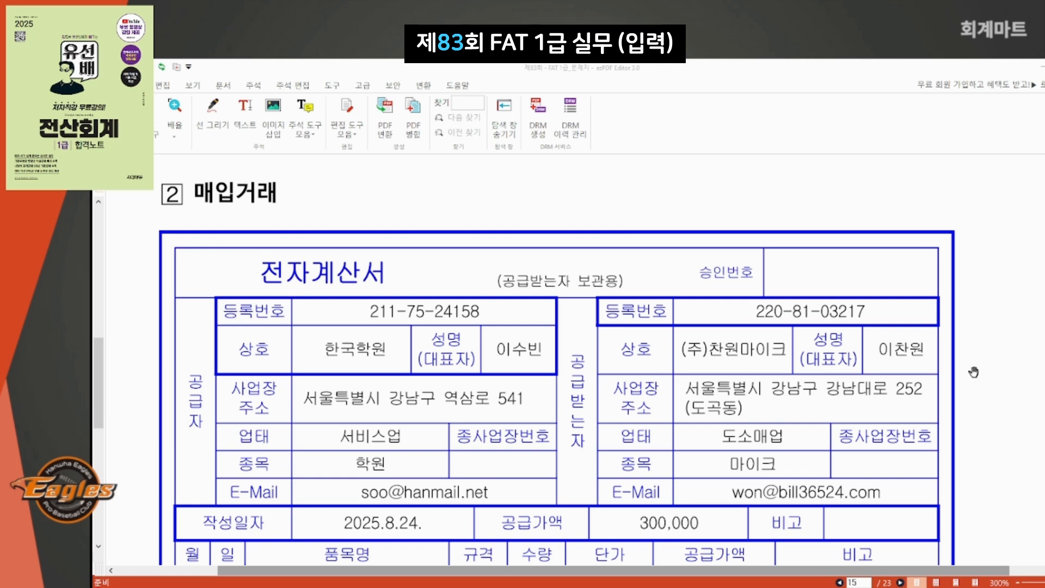
Step: Read the 전자계산서's date, supplier, amount and payment details, plus its 자료설명 and 수행과제
{"action": "scroll", "coordinate": [797, 341], "scroll_direction": "down", "scroll_amount": 2}
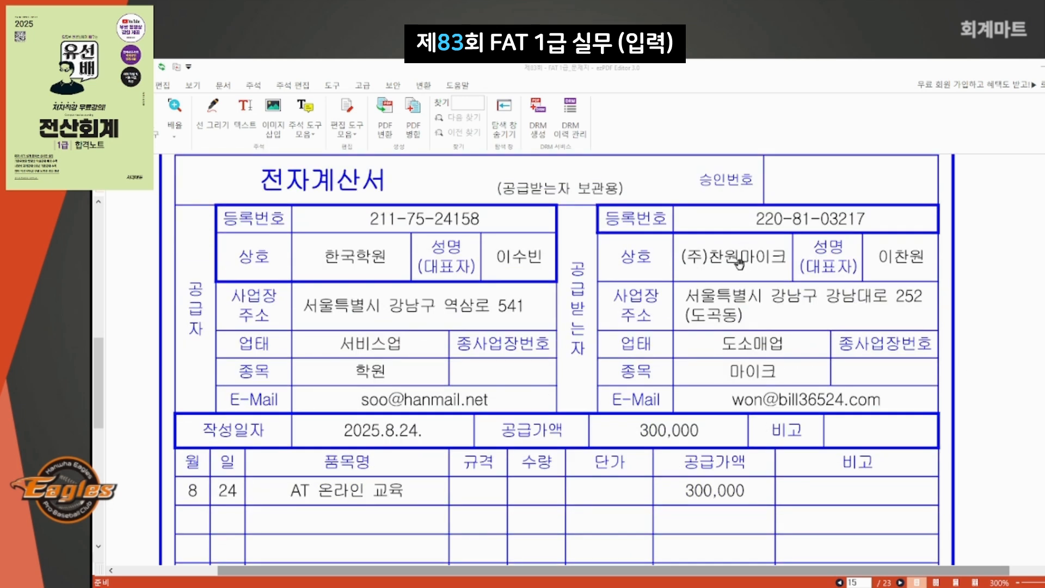
{"action": "scroll", "coordinate": [361, 265], "scroll_direction": "down", "scroll_amount": 4}
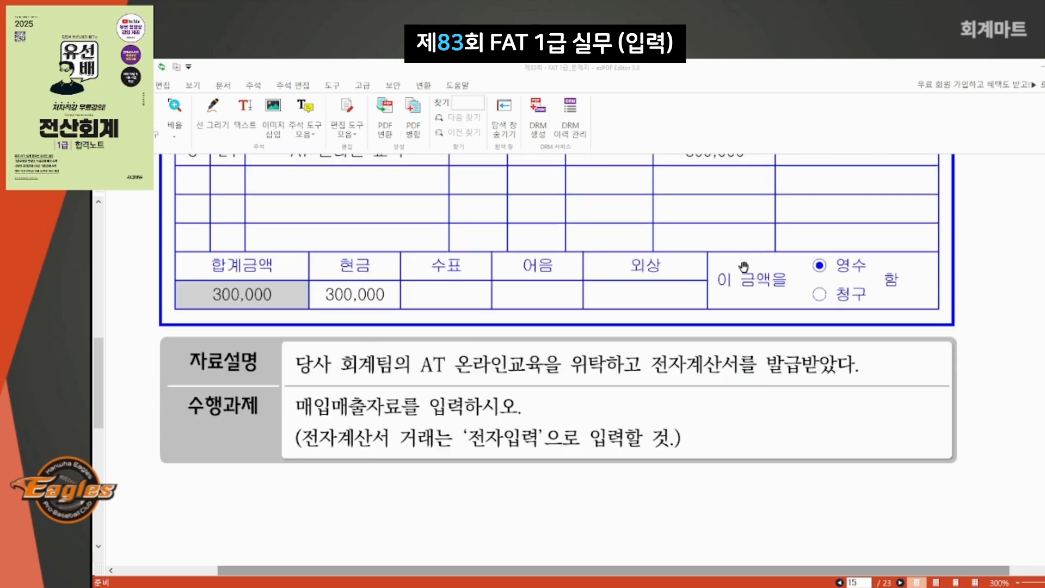
{"action": "scroll", "coordinate": [742, 270], "scroll_direction": "down", "scroll_amount": 3}
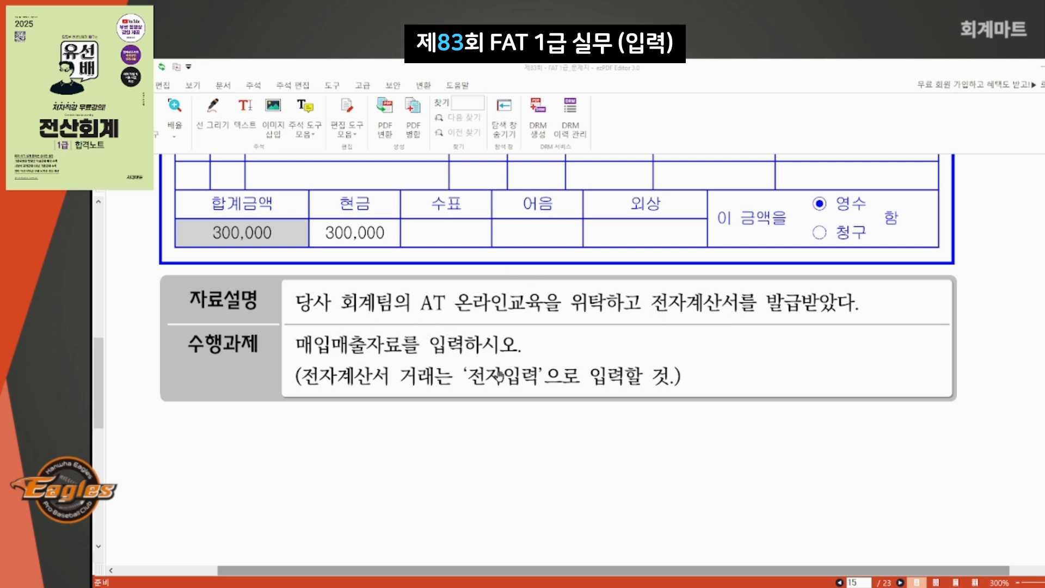
{"action": "scroll", "coordinate": [547, 373], "scroll_direction": "up", "scroll_amount": 3}
{"action": "scroll", "coordinate": [547, 372], "scroll_direction": "up", "scroll_amount": 5}
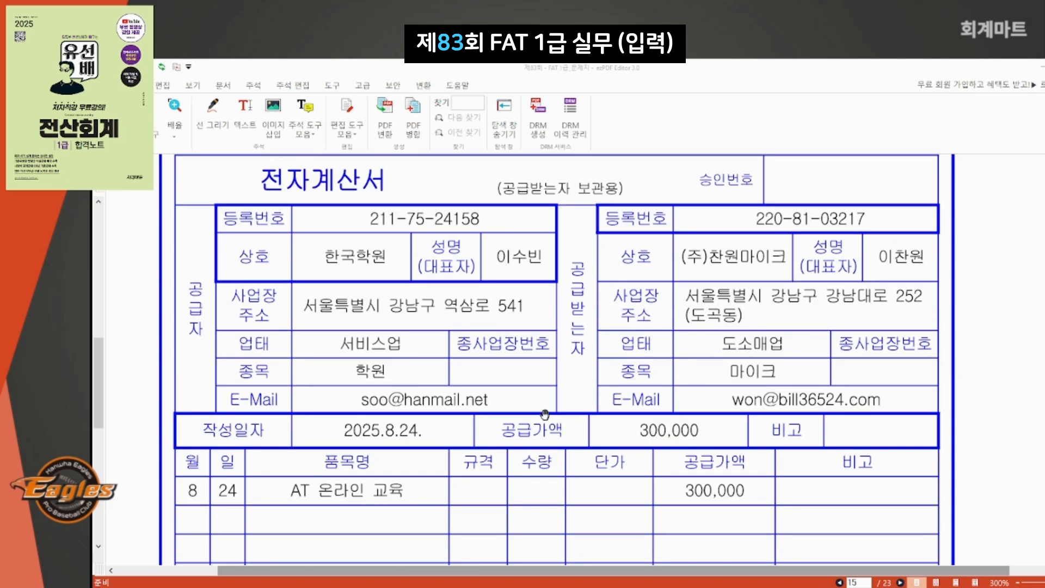
Step: Switch back to 매입매출전표입력 and set the voucher date to 8월 24일
{"action": "key", "text": "alt+Tab"}
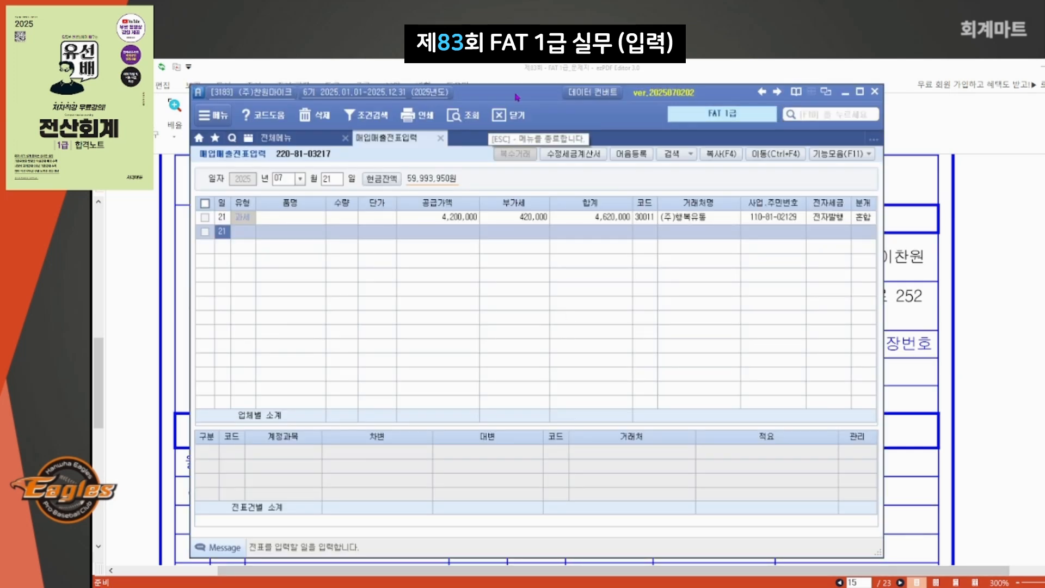
{"action": "left_click_drag", "start_coordinate": [517, 94], "coordinate": [547, 155]}
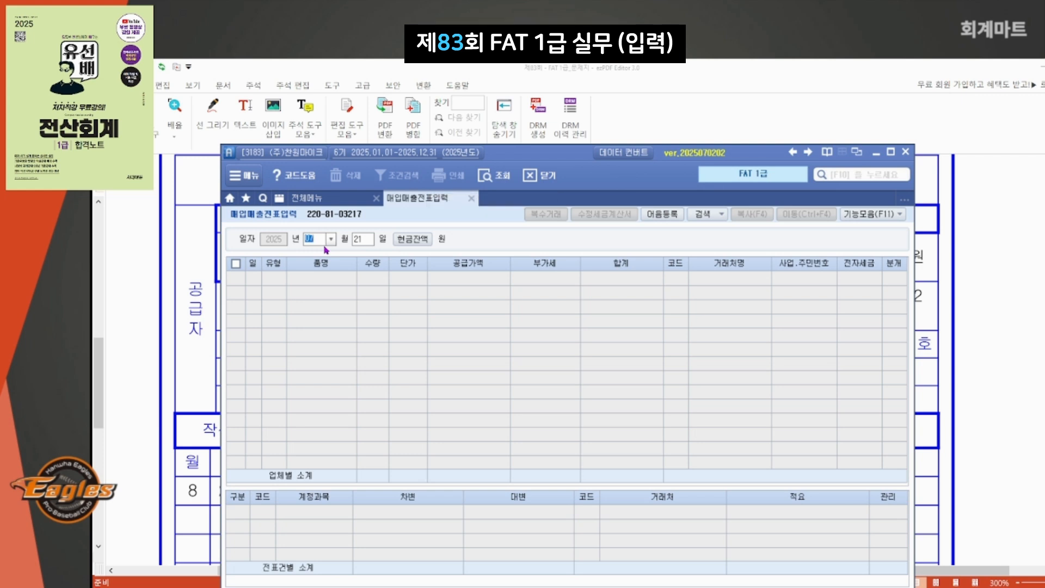
{"action": "type", "text": "08"}
{"action": "key", "text": "Return"}
{"action": "type", "text": "24"}
{"action": "key", "text": "Return"}
Step: Enter a 53.면세 purchase on 8월 24일 with a 공급가액 of 300,000, leaving 품명, 수량 and 단가 blank
{"action": "left_click", "coordinate": [278, 280]}
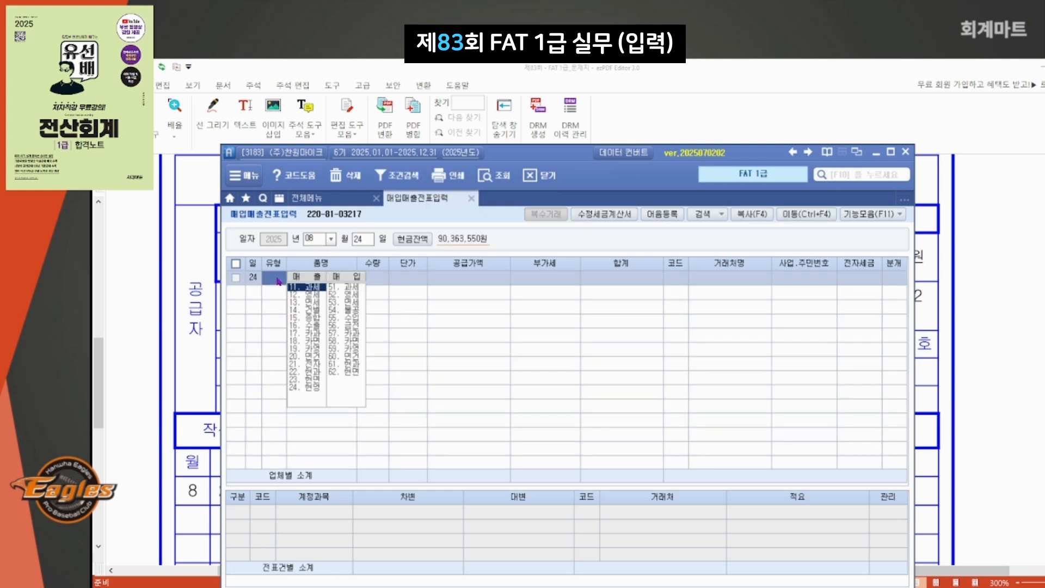
{"action": "type", "text": "53"}
{"action": "key", "text": "Return"}
{"action": "key", "text": "Return"}
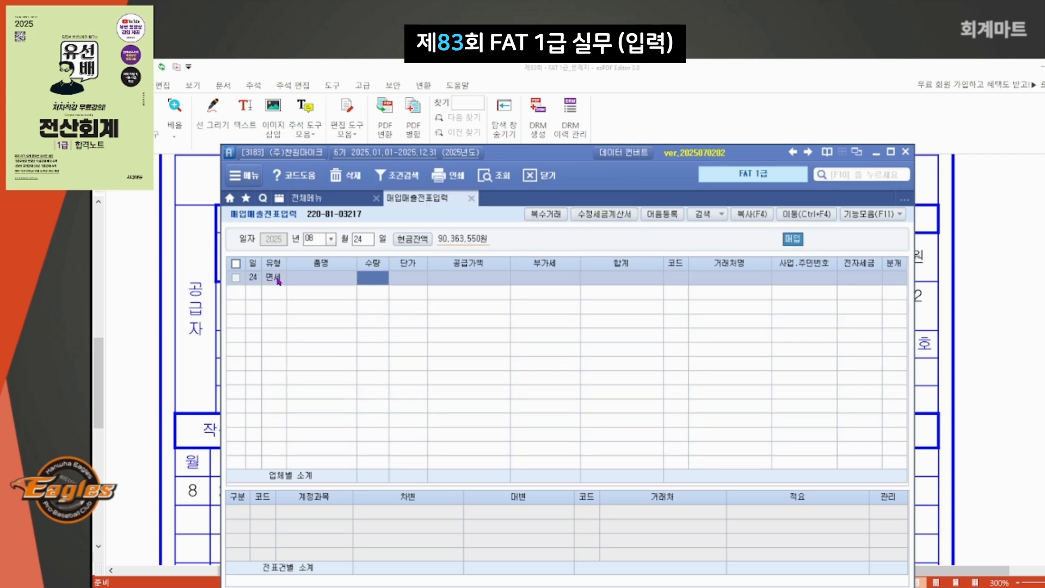
{"action": "key", "text": "Return"}
{"action": "type", "text": "3000000"}
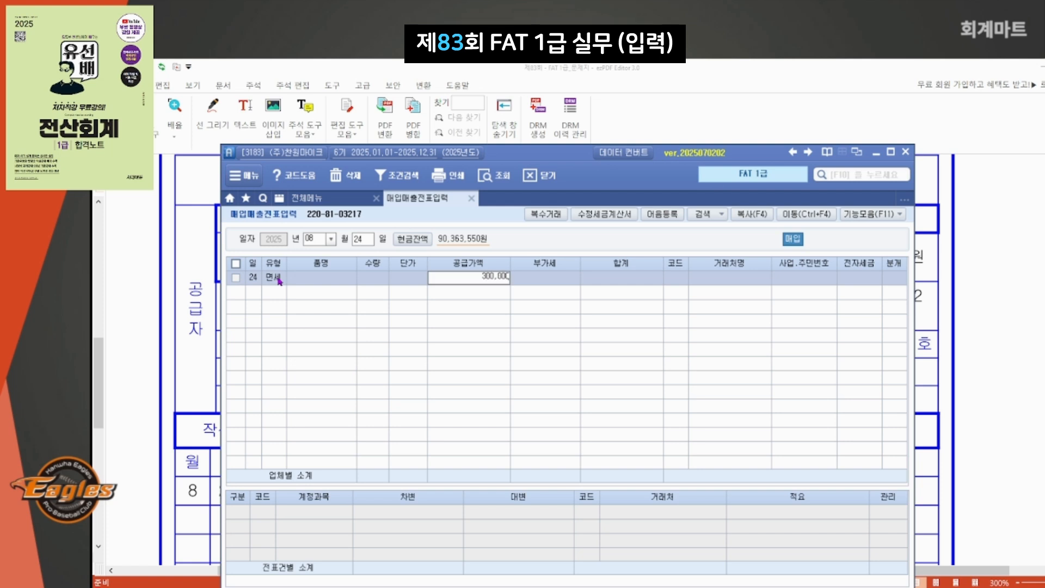
{"action": "key", "text": "Return"}
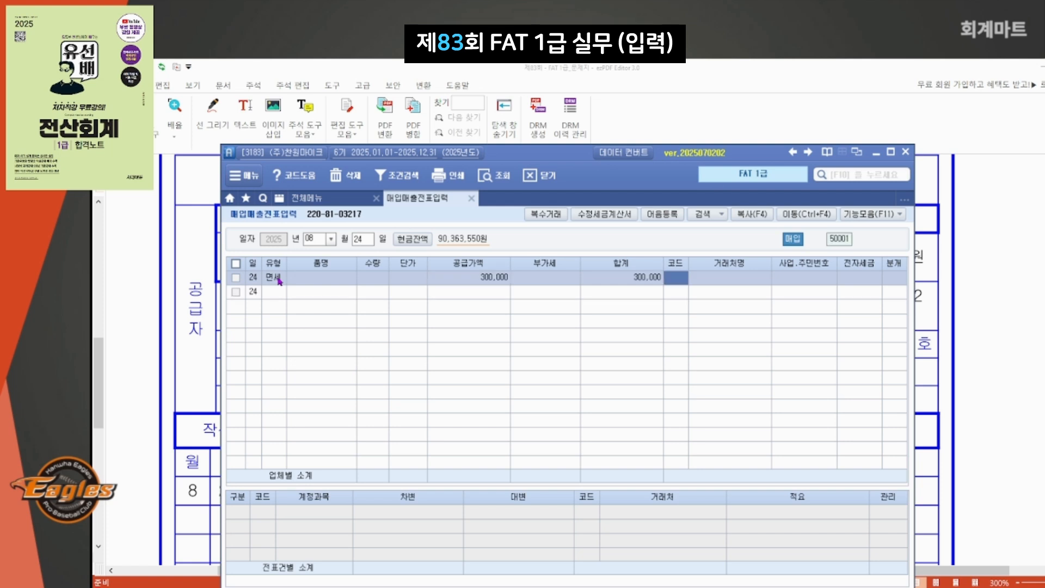
Step: Assign 한국학원 (00130) as the purchase's 거래처, with 전자세금 set to 전자입력 and 분개 to 혼합
{"action": "type", "text": "한"}
{"action": "key", "text": "Return"}
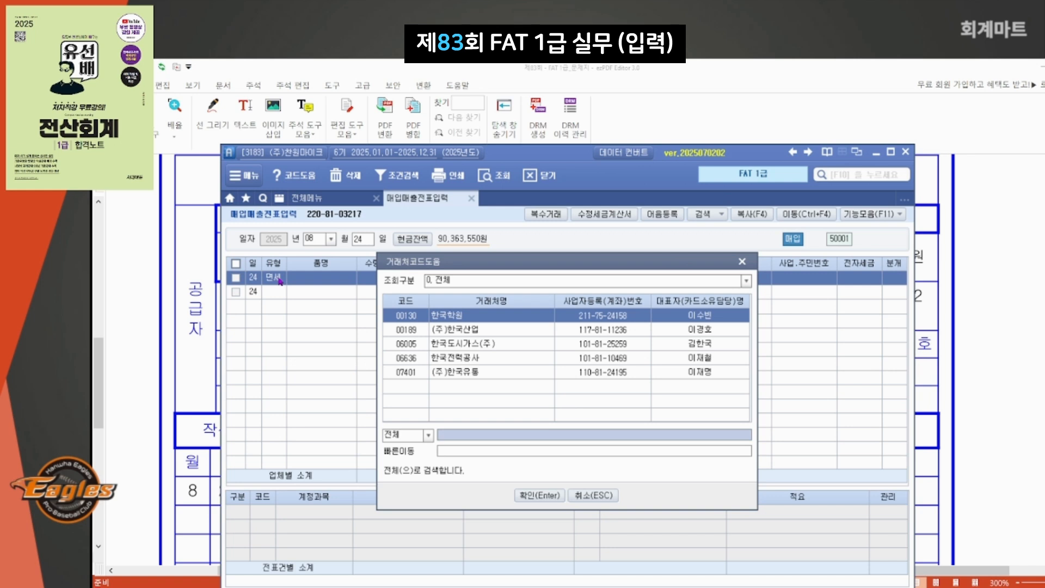
{"action": "key", "text": "Return"}
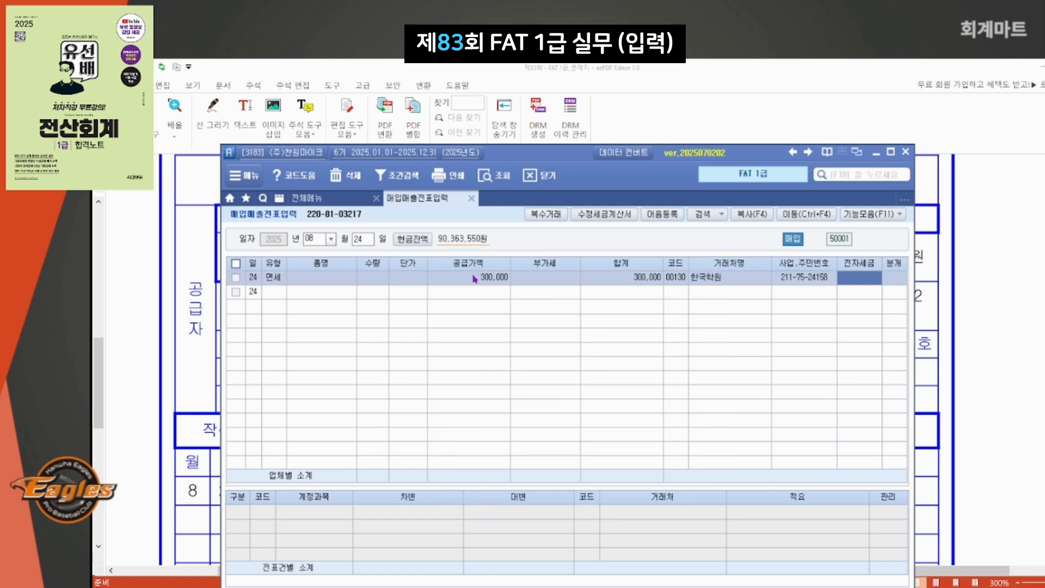
{"action": "key", "text": "1"}
{"action": "key", "text": "Return"}
{"action": "key", "text": "3"}
{"action": "key", "text": "Return"}
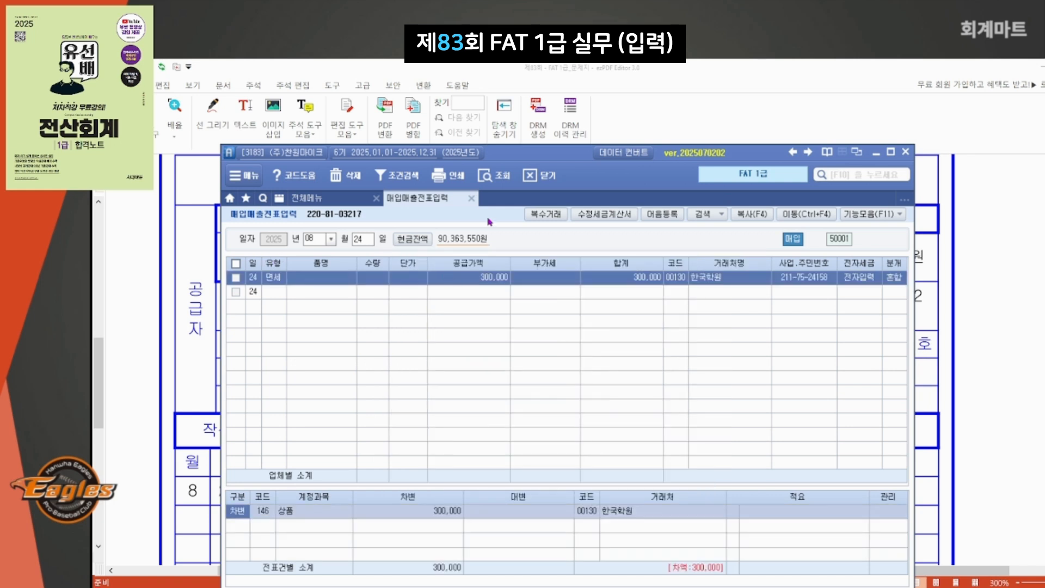
Step: Change the 차변 account of the 한국학원 purchase to 825 교육훈련비
{"action": "left_click_drag", "start_coordinate": [554, 154], "coordinate": [529, 106]}
{"action": "left_click", "coordinate": [237, 466]}
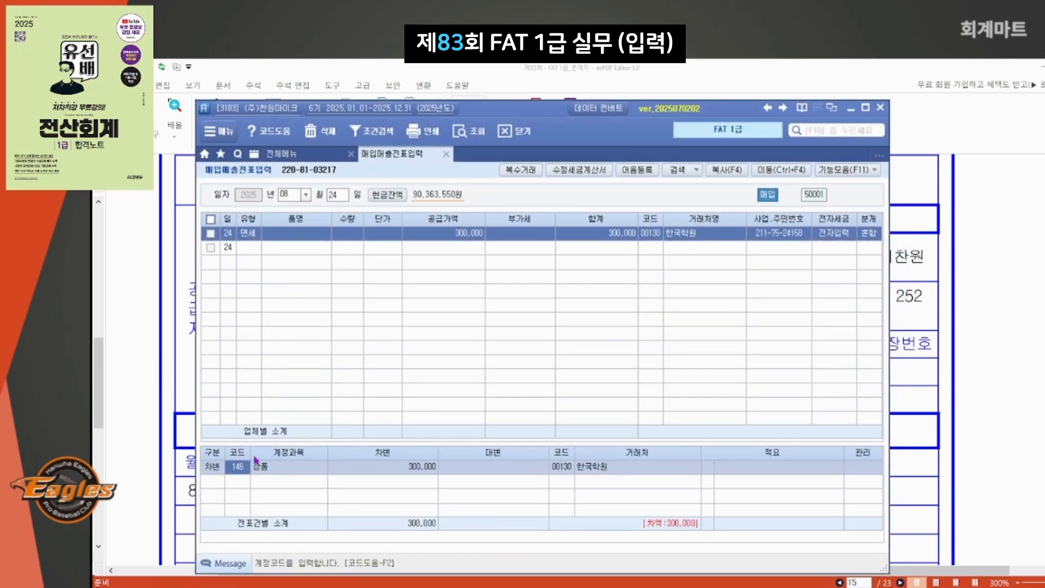
{"action": "type", "text": "교육"}
{"action": "key", "text": "Return"}
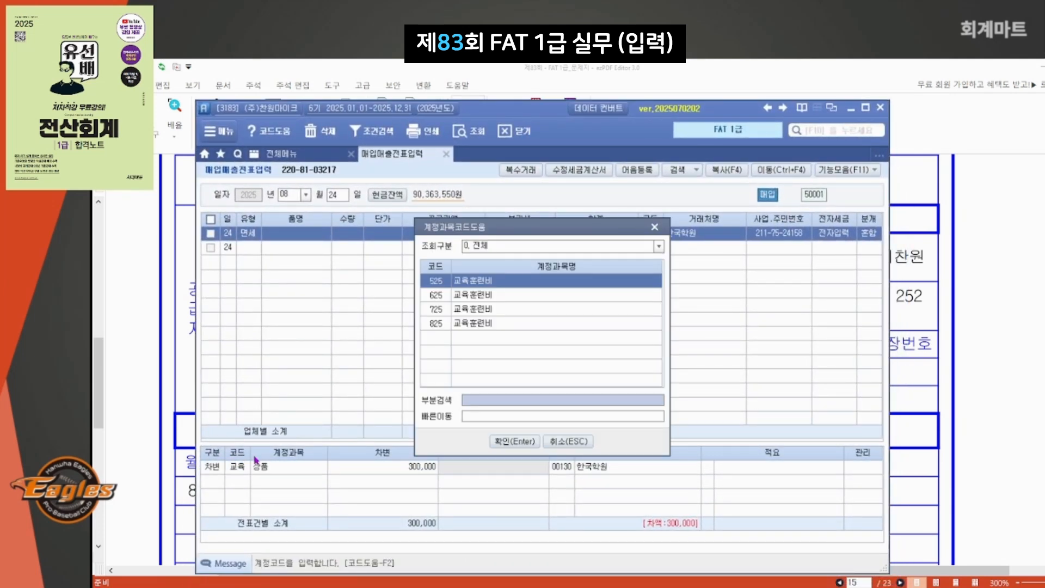
{"action": "key", "text": "Down"}
{"action": "key", "text": "Down"}
{"action": "key", "text": "Down"}
{"action": "key", "text": "Return"}
{"action": "key", "text": "Return"}
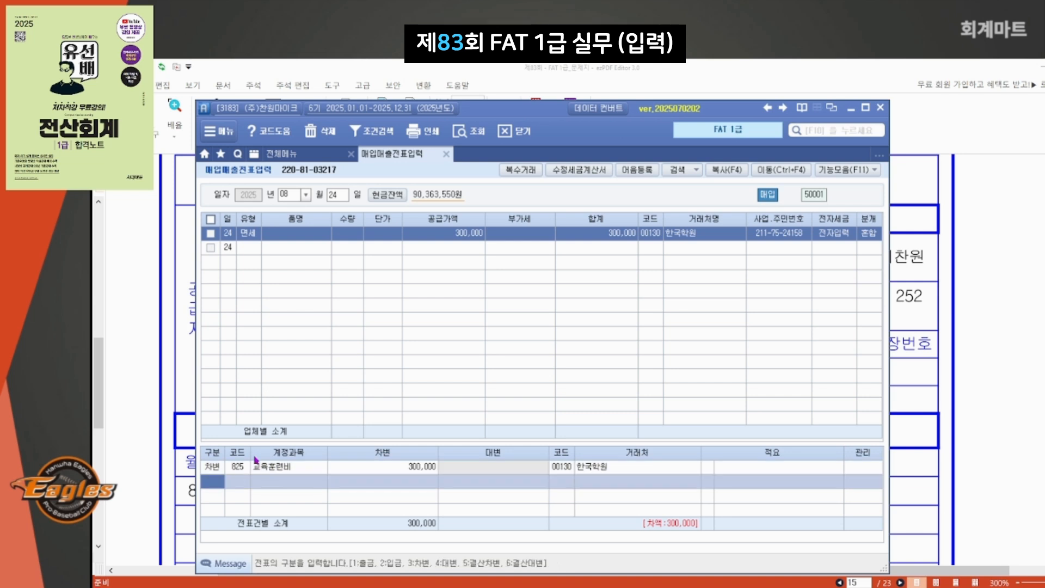
Step: Add a 대변 line below 교육훈련비 in the 한국학원 purchase's journal entry
{"action": "type", "text": "4"}
{"action": "key", "text": "Return"}
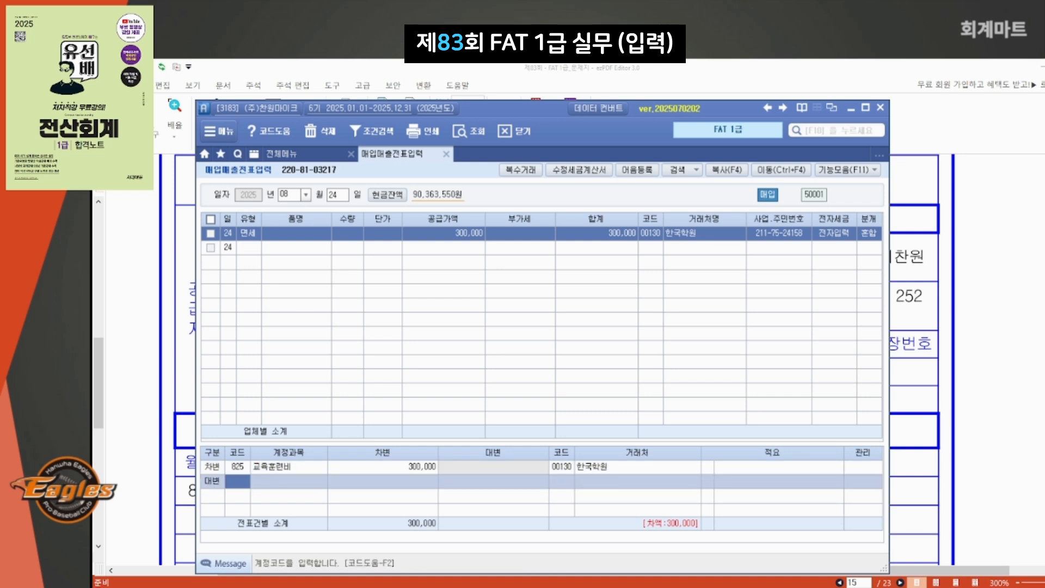